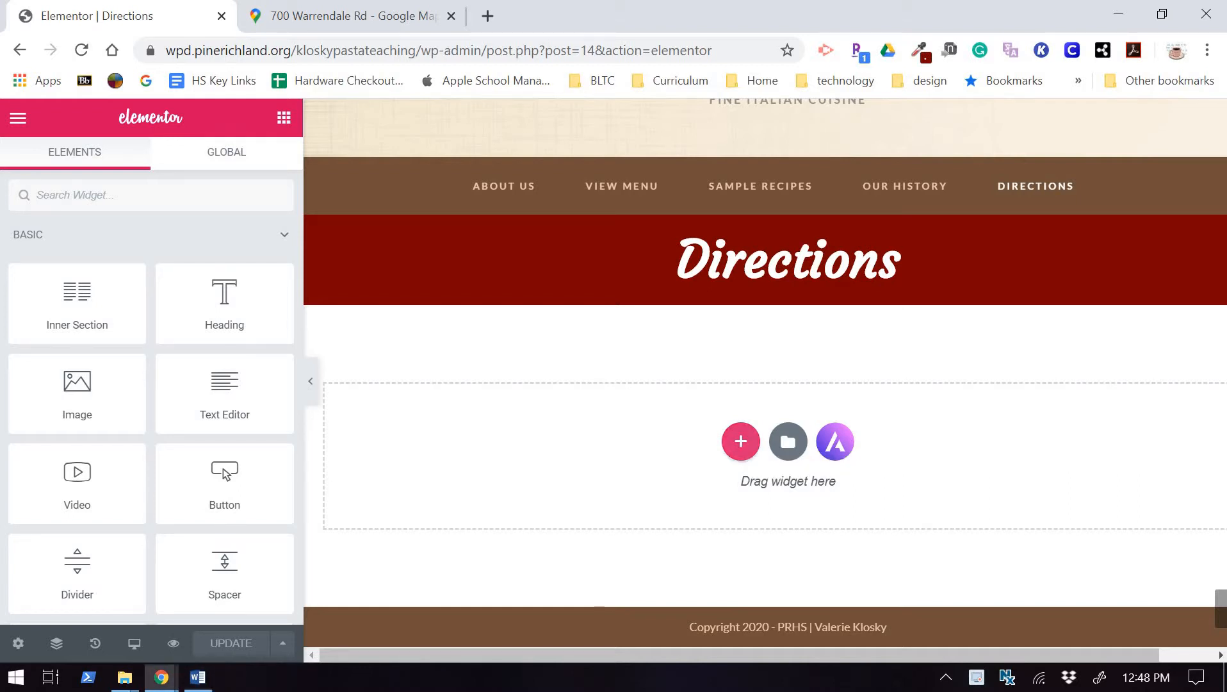
Add a new section with the three-column structure below the Directions banner.
click(740, 441)
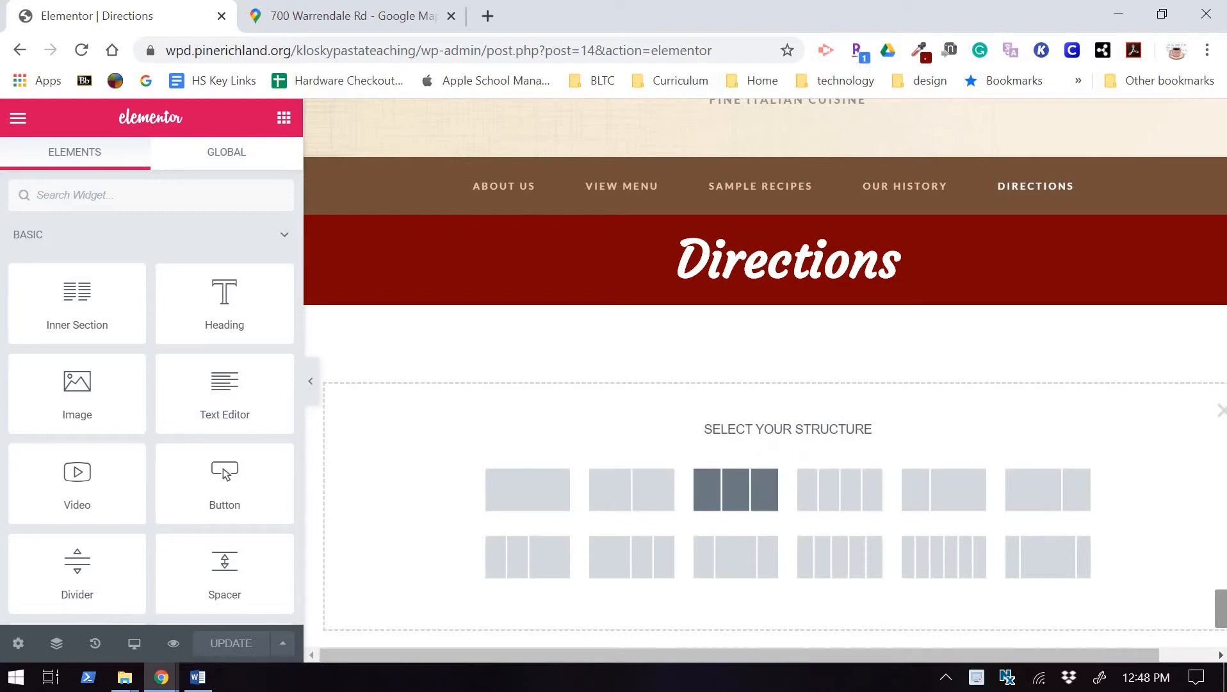
click(735, 489)
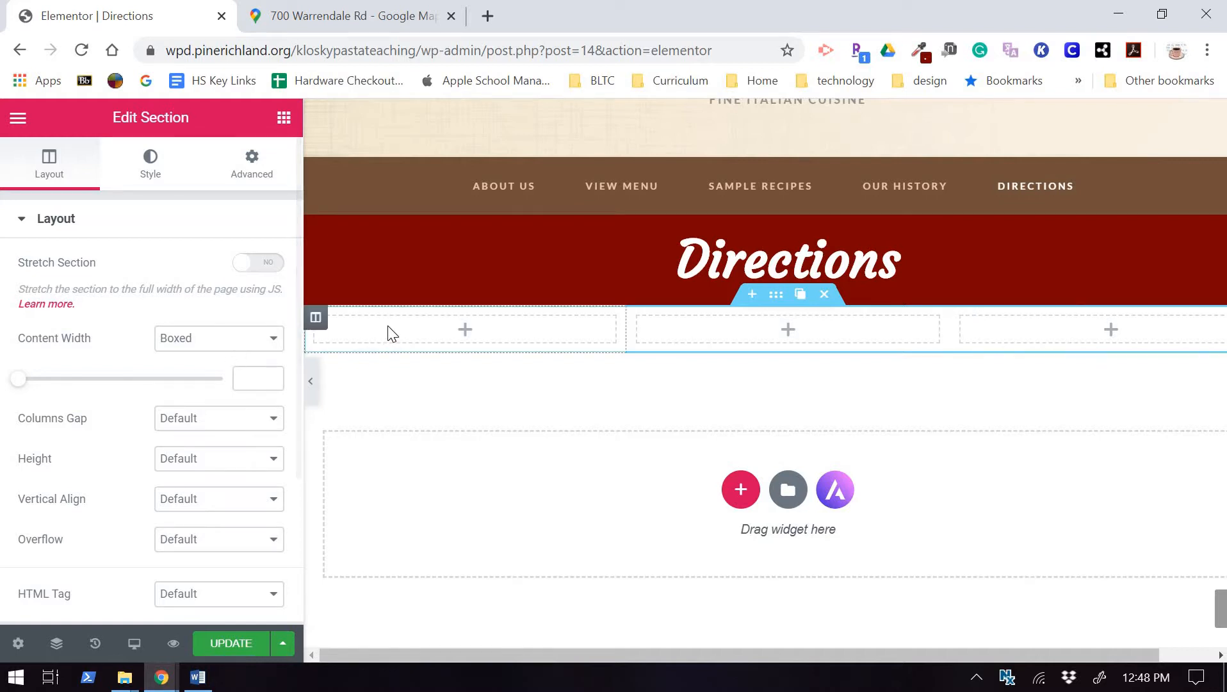
Drop a Text Editor widget into the first column and open directions.txt in Notepad.
click(410, 343)
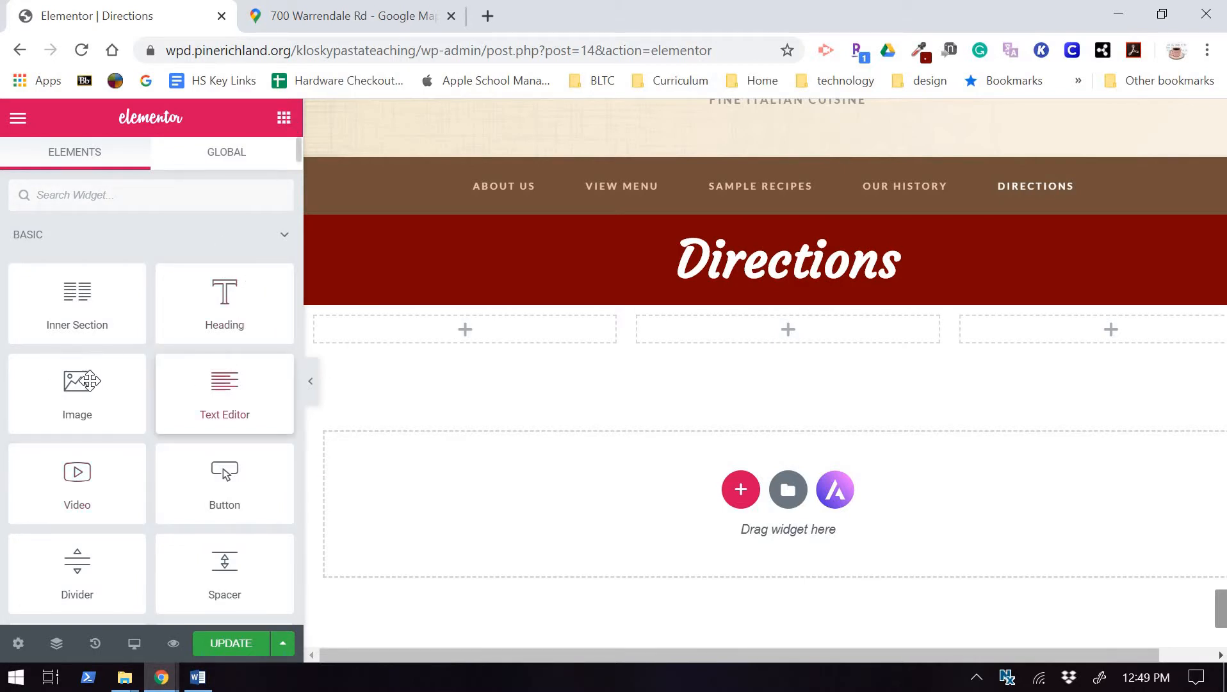
drag(191, 390, 413, 339)
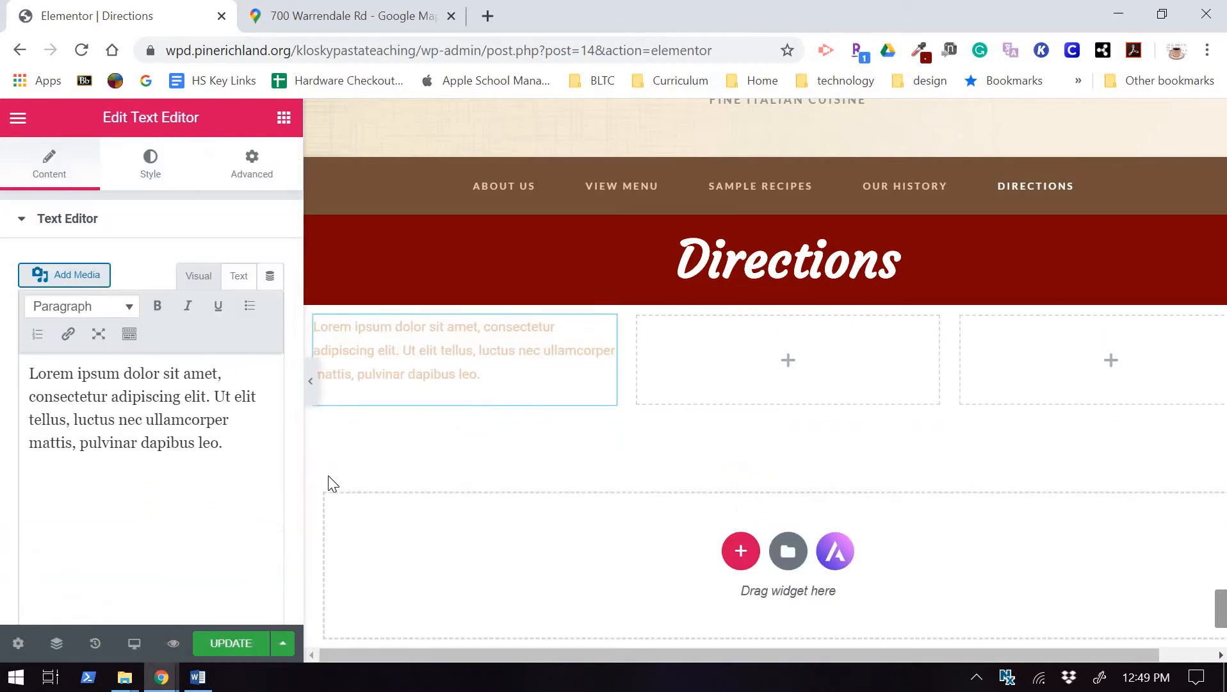
click(1119, 14)
double_click(479, 216)
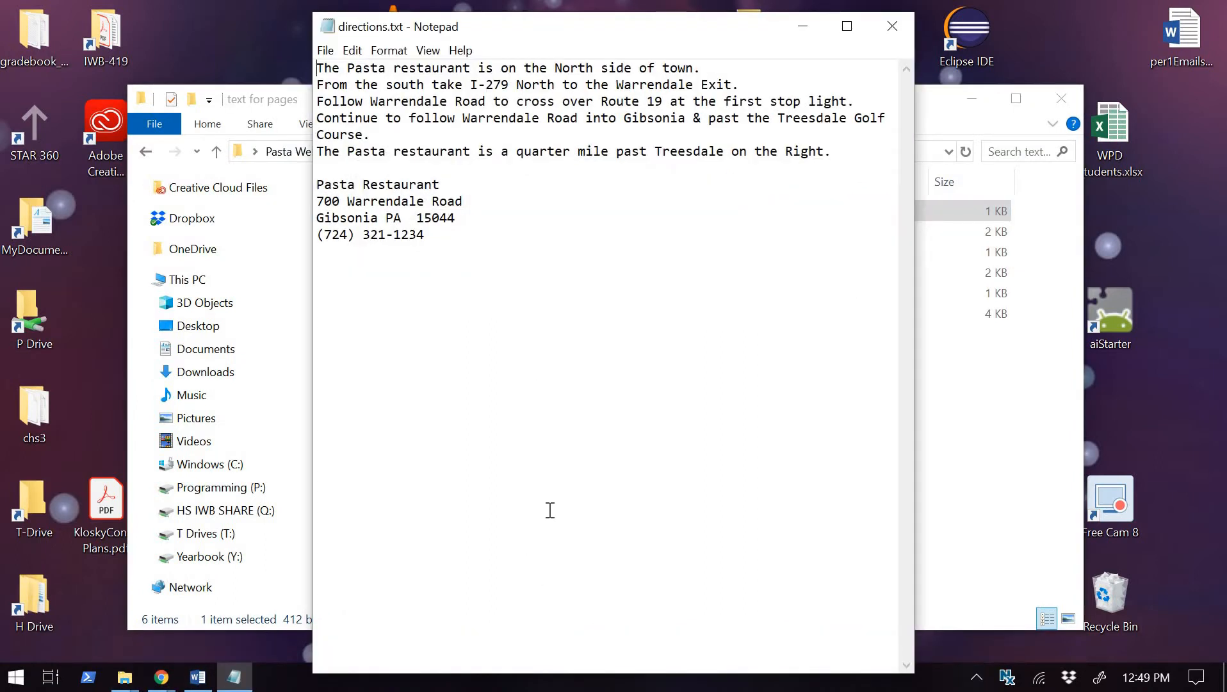
Select the driving directions paragraph in Notepad and return to the Elementor Directions editor.
drag(846, 153, 304, 69)
key(ctrl+c)
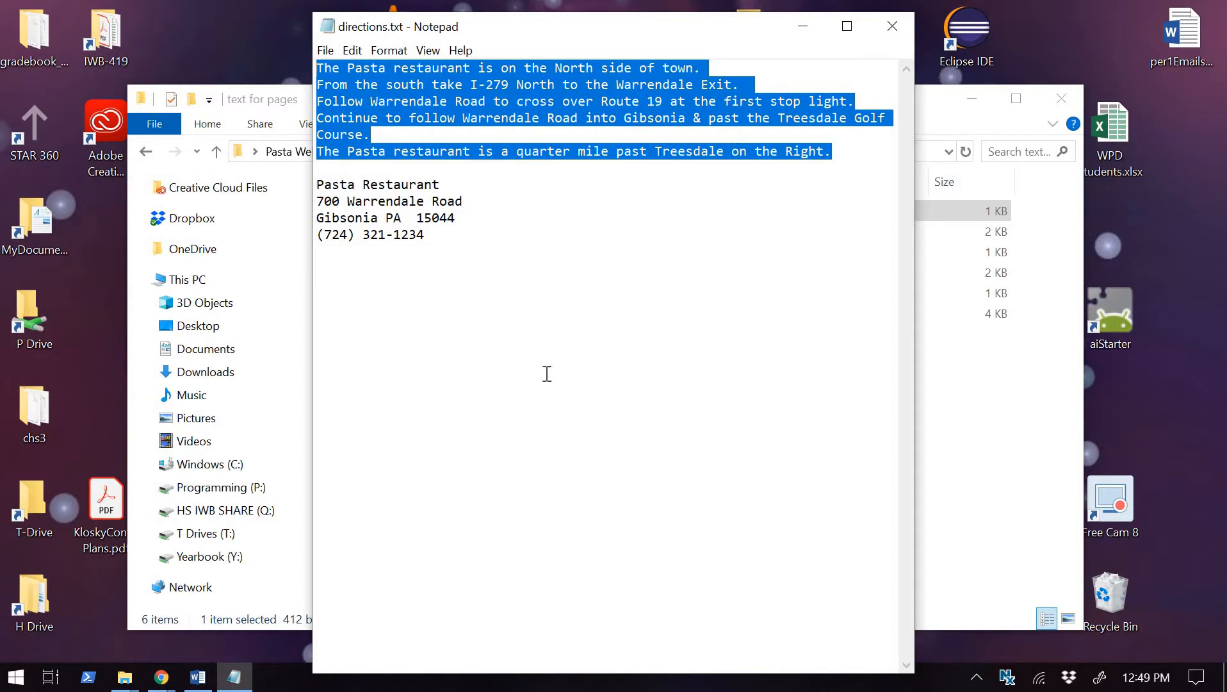
click(161, 680)
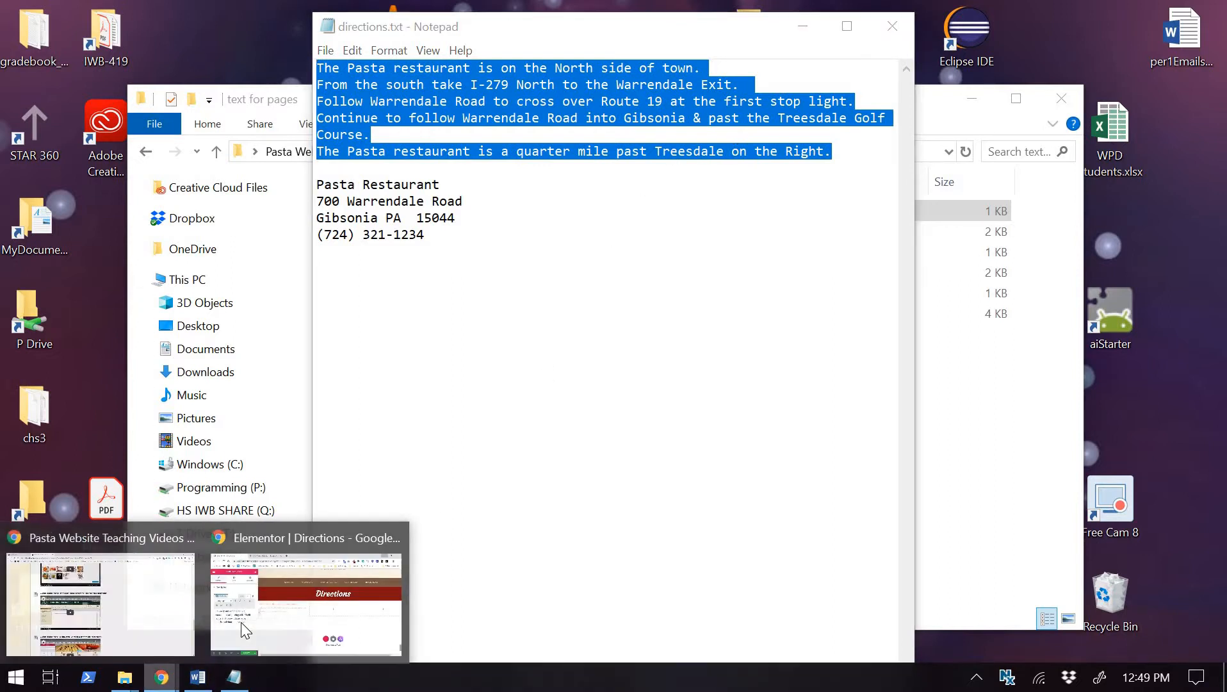
click(282, 608)
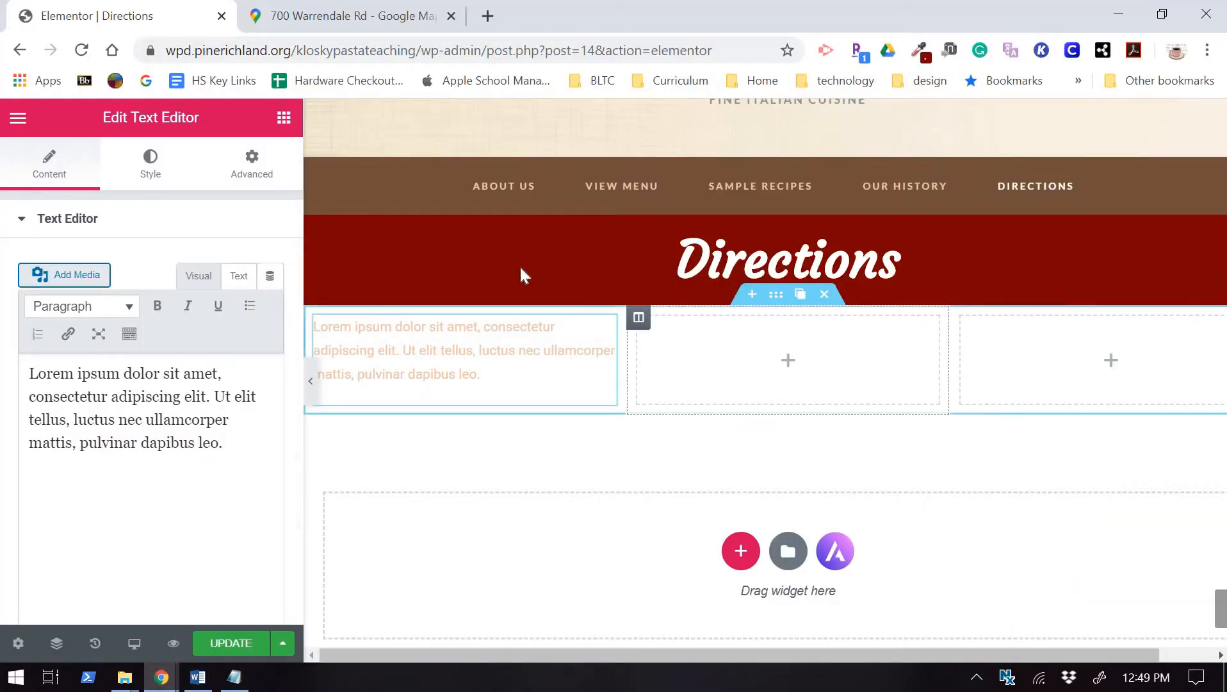
Replace the placeholder text with the pasted directions and separate each sentence with a blank line.
drag(225, 443, 28, 372)
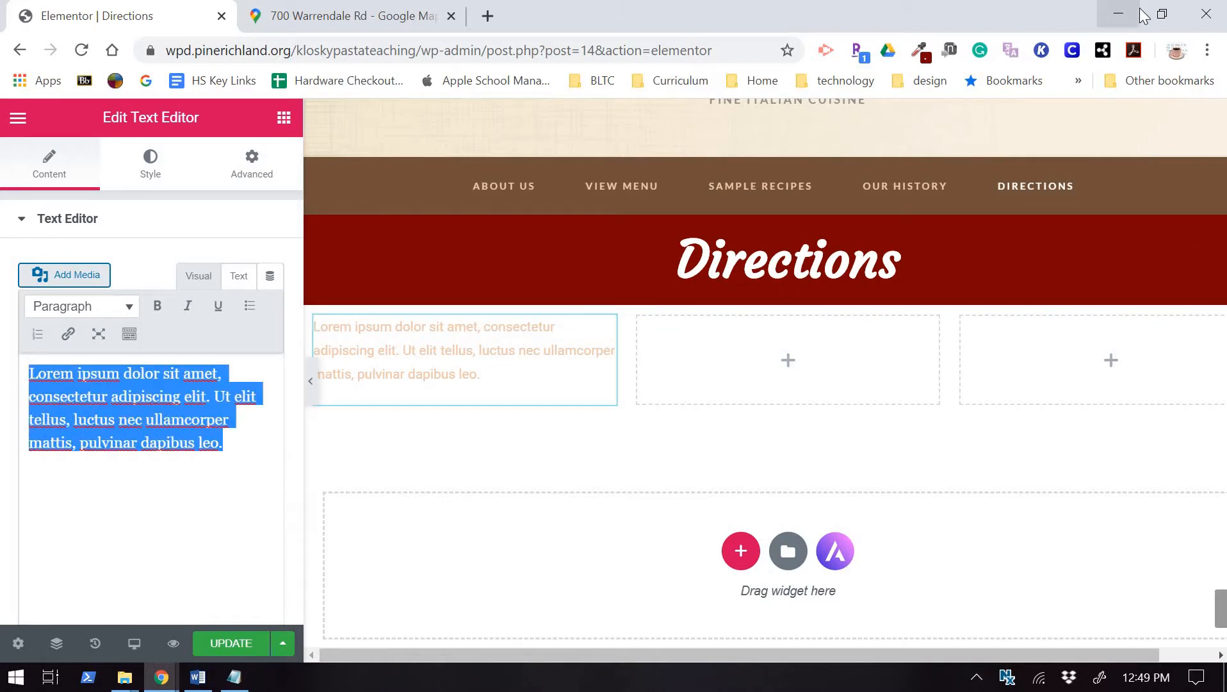
key(ctrl+v)
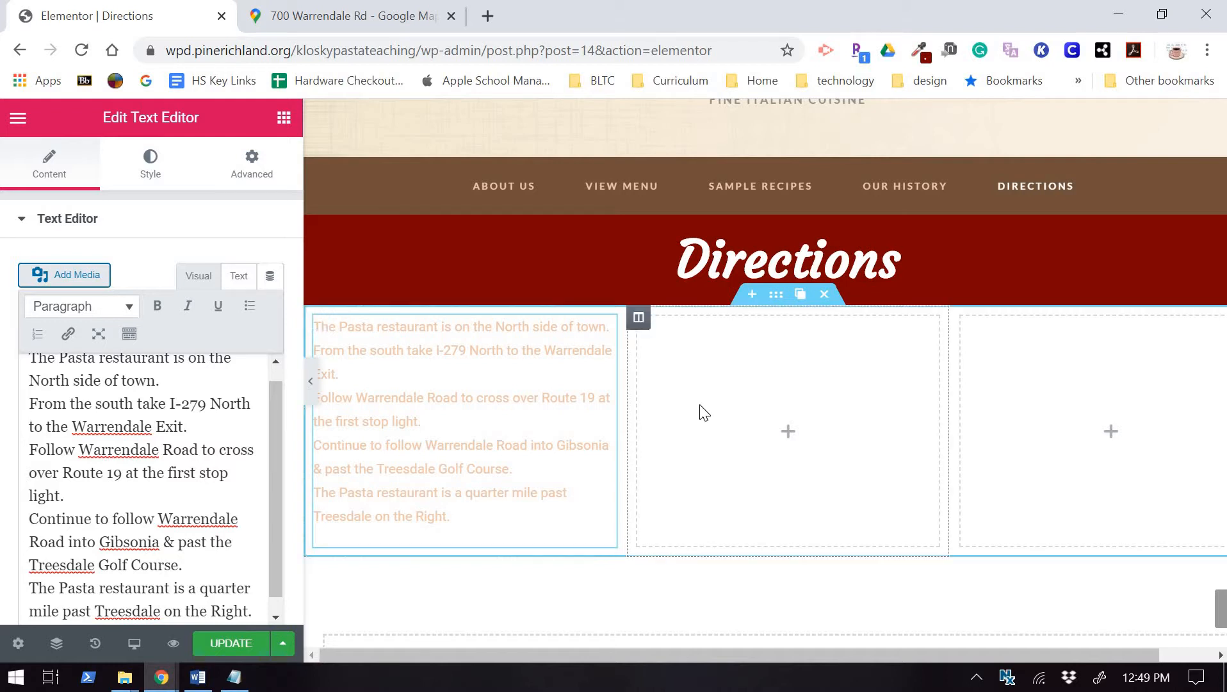
key(Return)
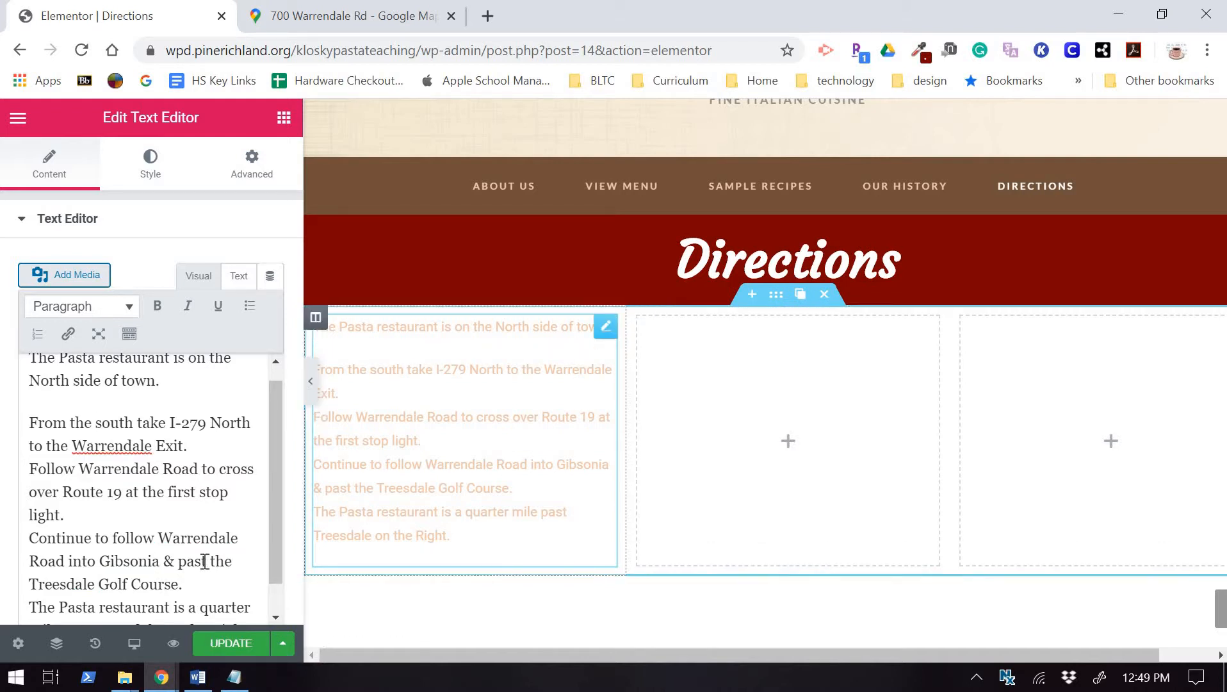
click(31, 469)
key(Return)
click(30, 558)
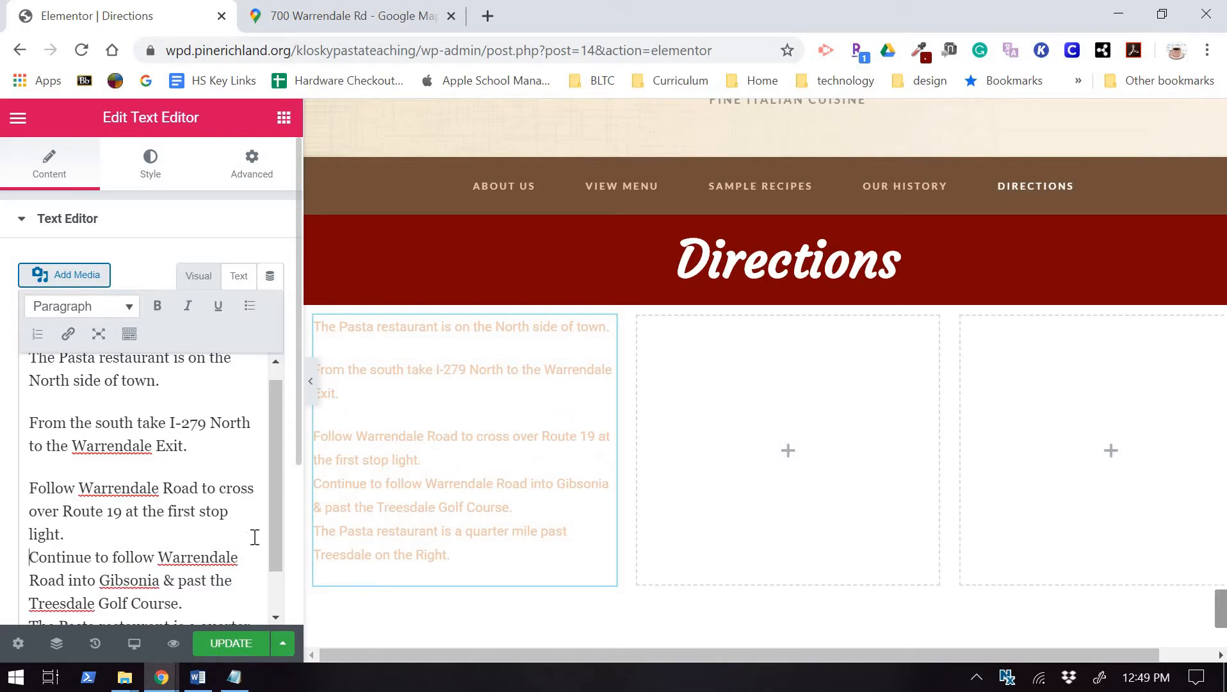
key(Return)
scroll(128, 473, down, 1)
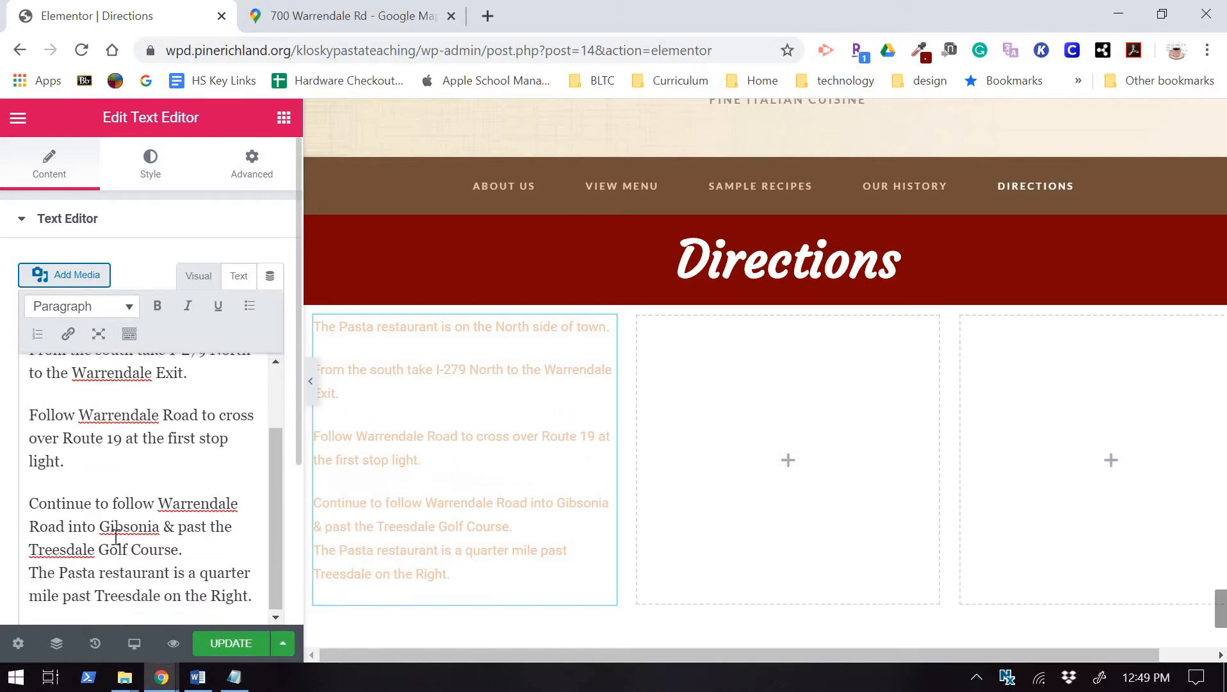
click(31, 572)
key(Return)
Format the last four directions sentences as a bulleted list.
drag(29, 356, 254, 612)
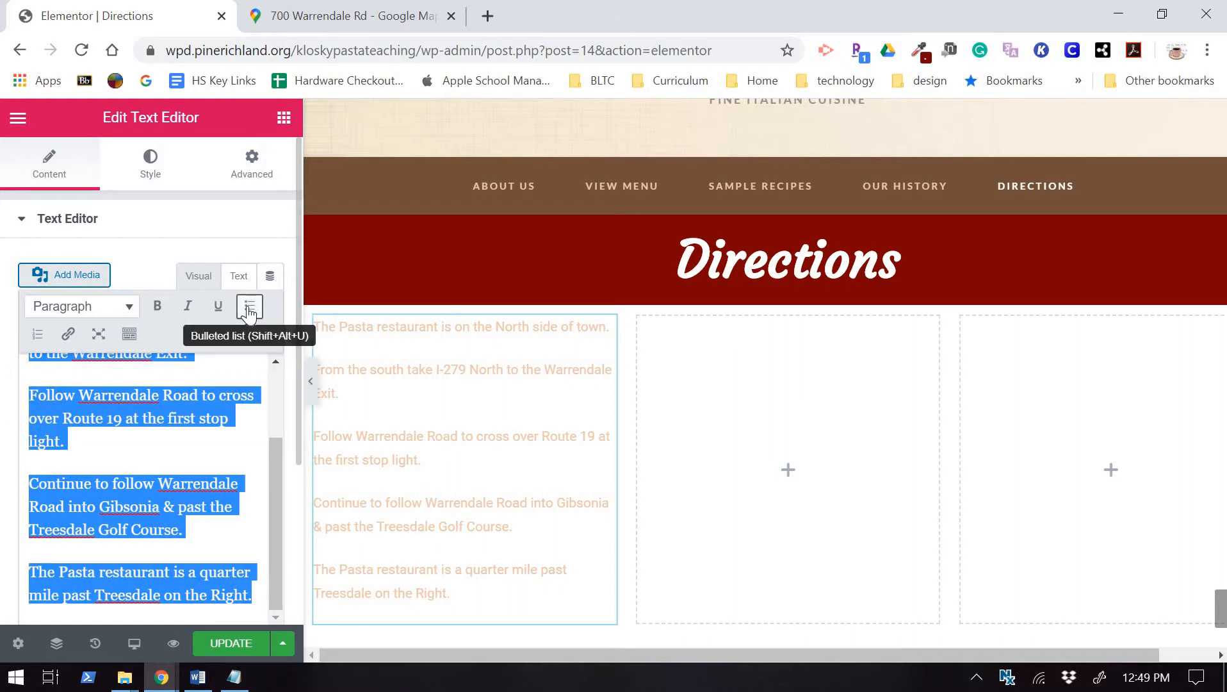
click(249, 310)
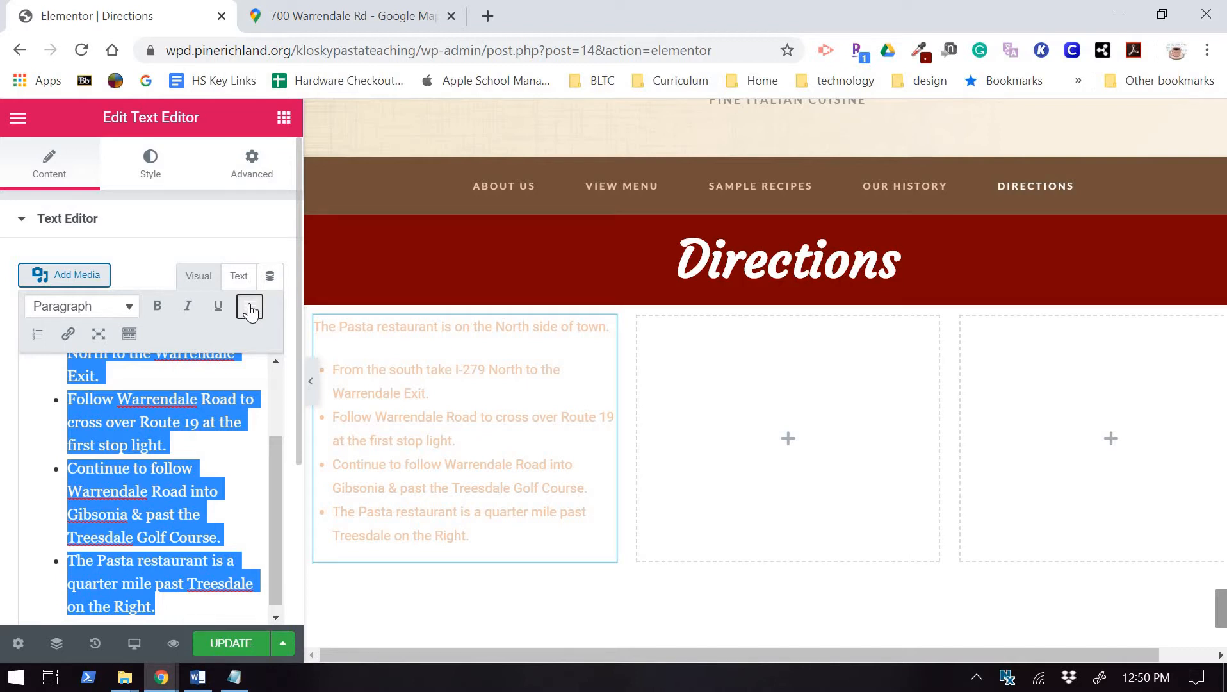
click(166, 187)
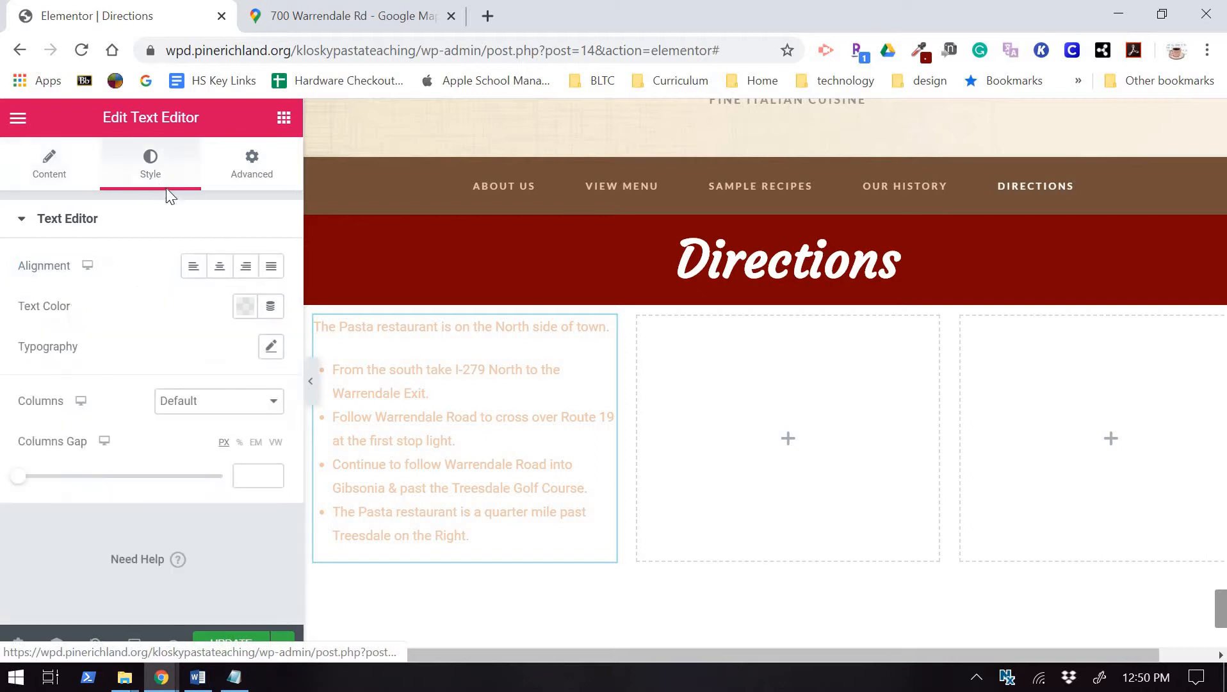
Set the directions text colour to the brown preset (#71513A).
click(246, 309)
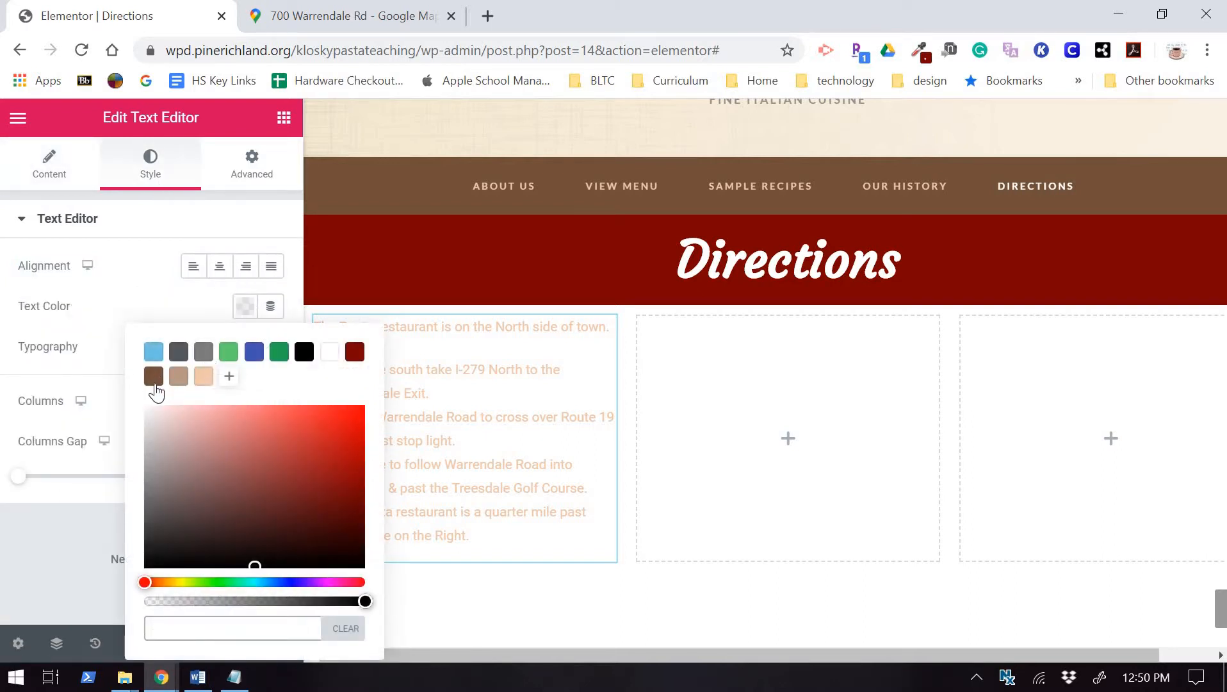
click(153, 377)
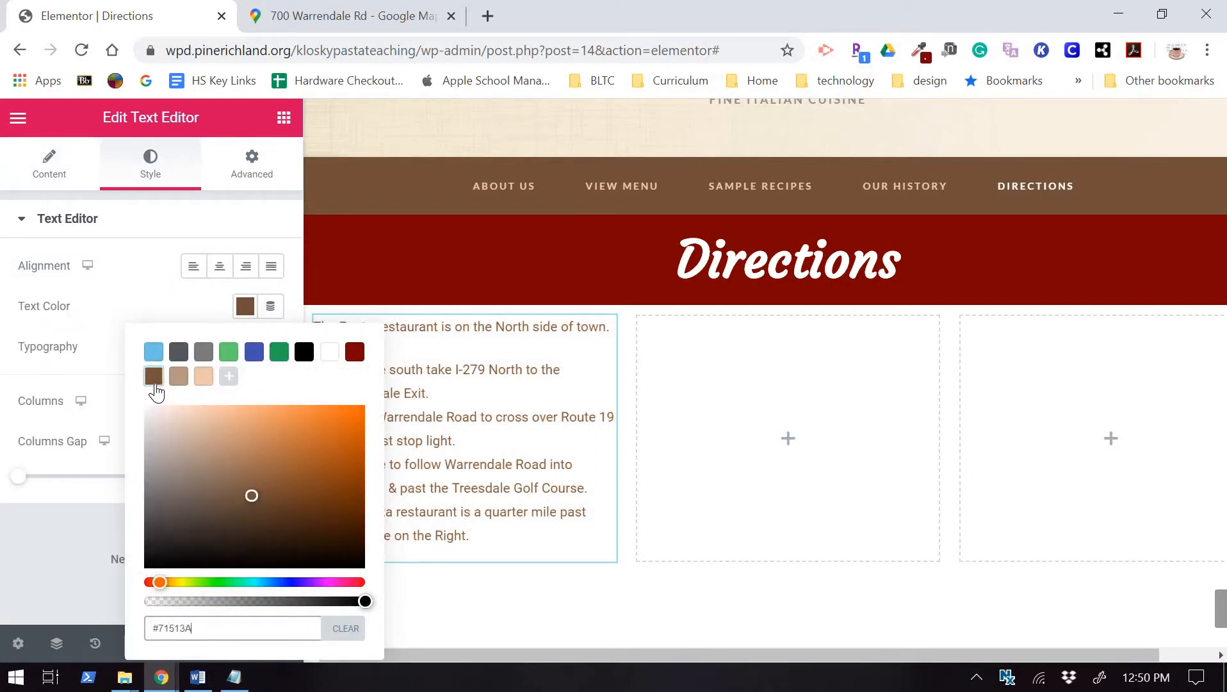
click(136, 282)
Set the directions typography to size 14 px in the Lato font family.
click(269, 350)
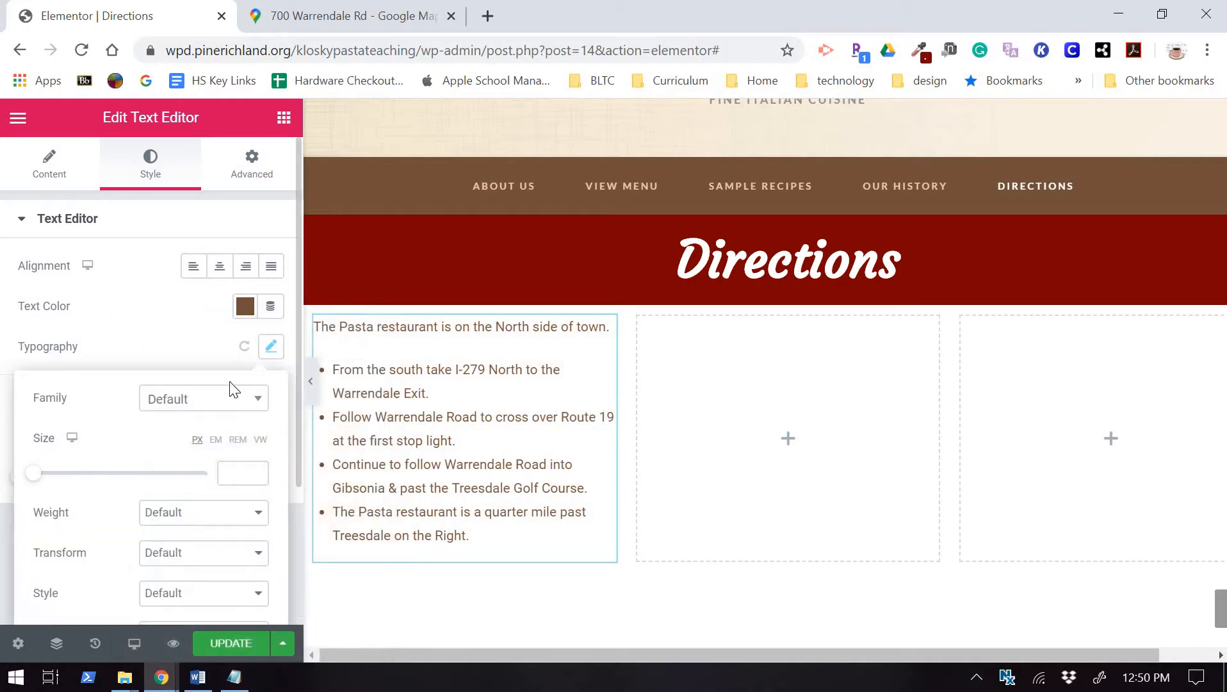
click(255, 473)
text(14)
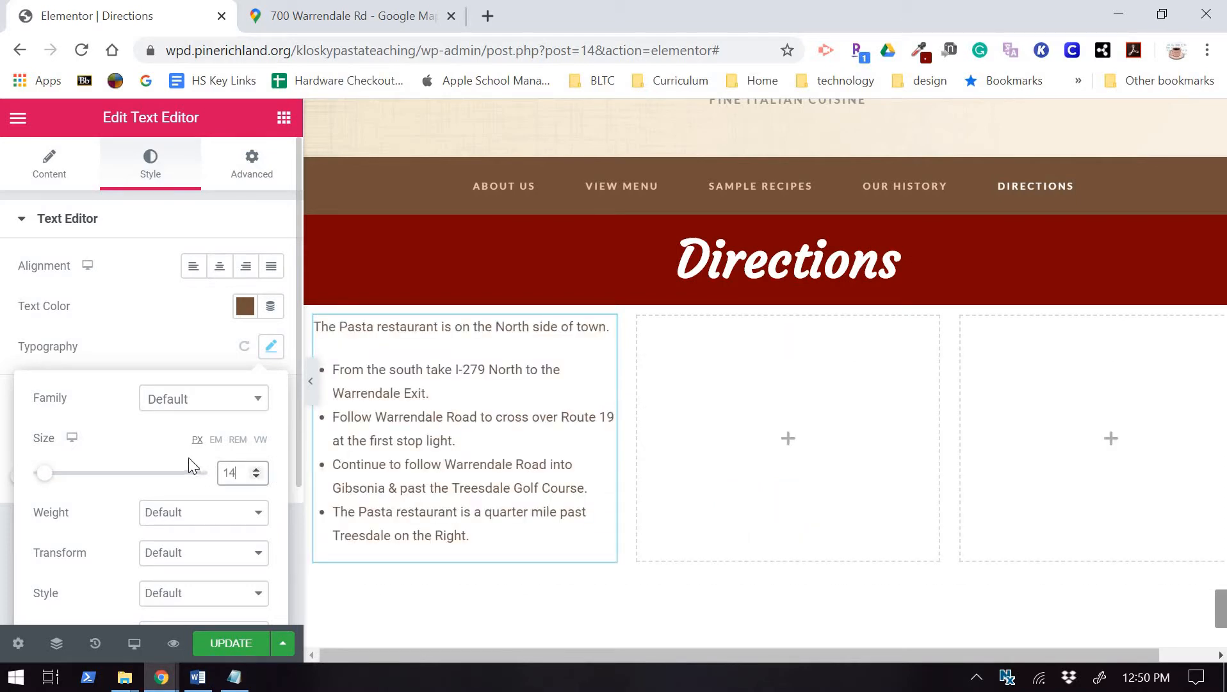
click(198, 409)
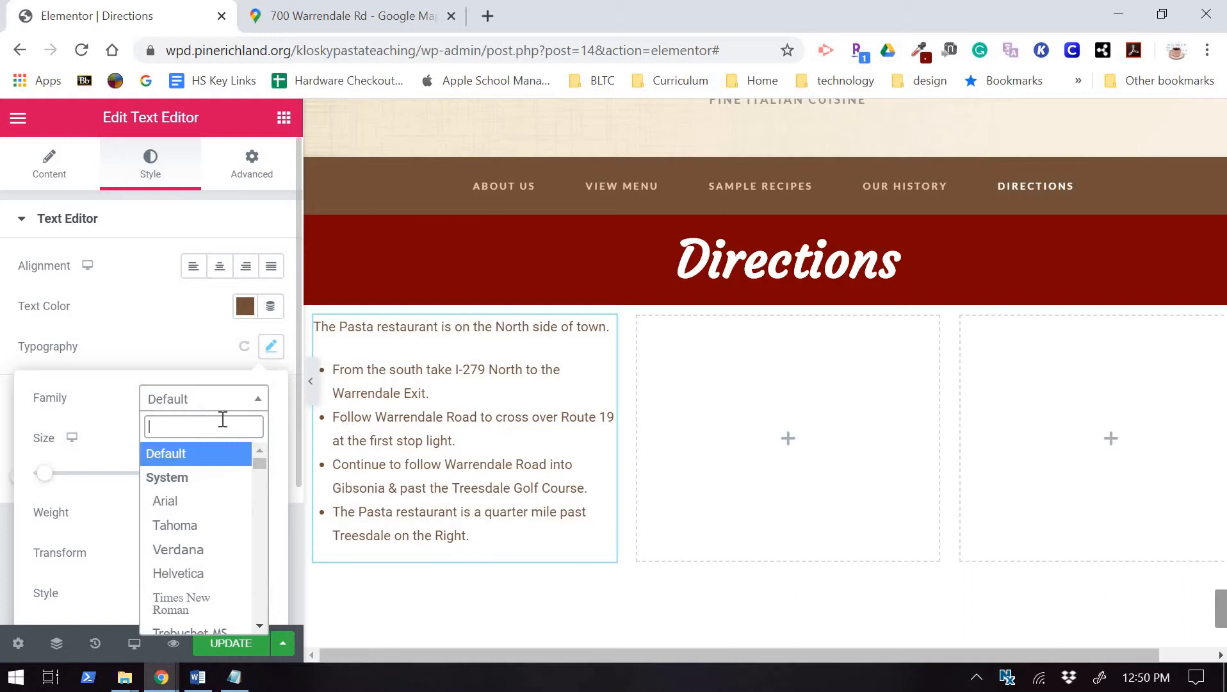
text(lato)
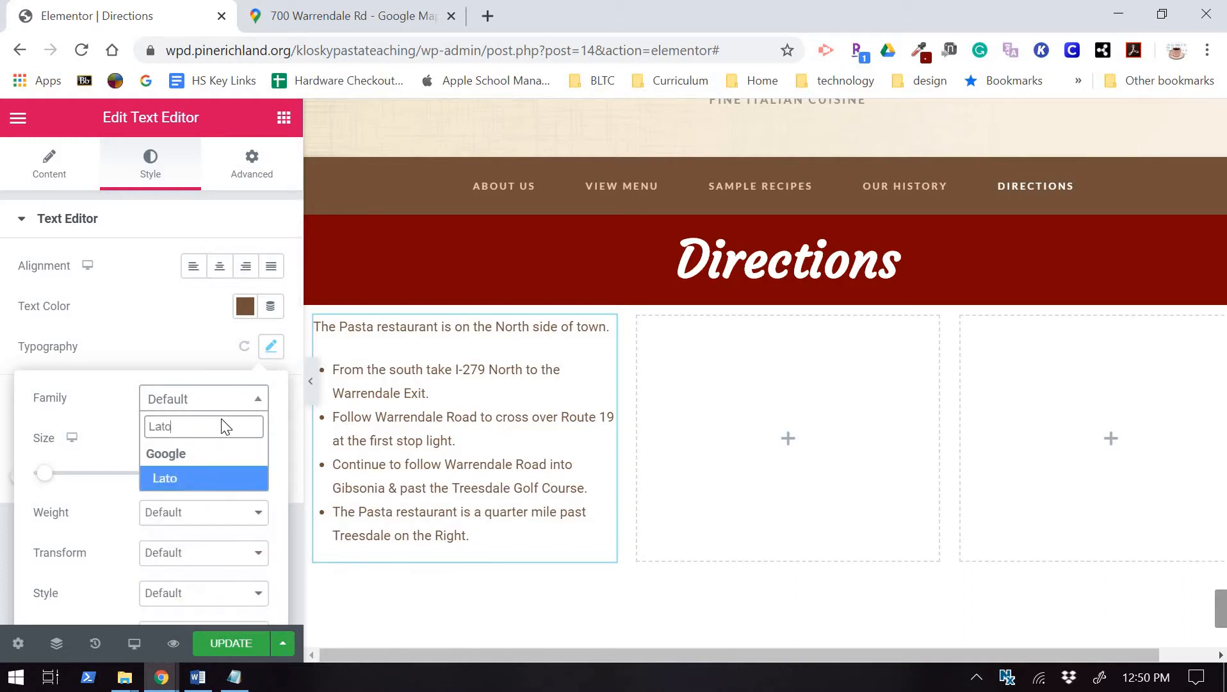
key(Return)
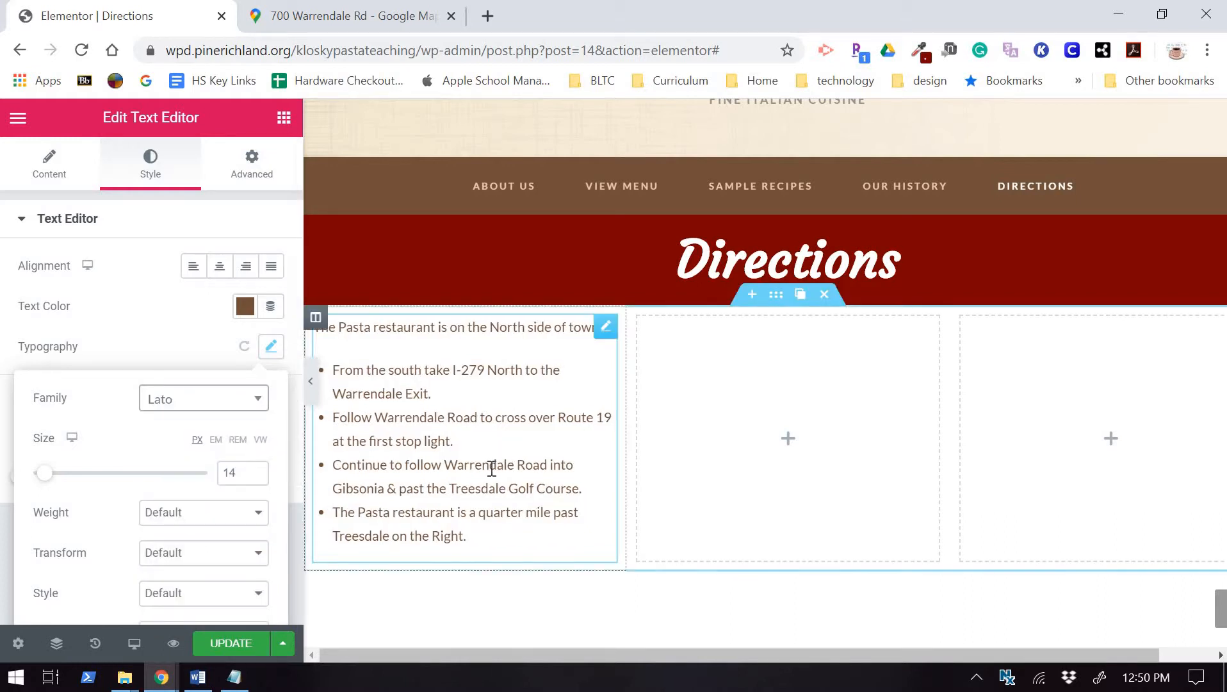
click(358, 341)
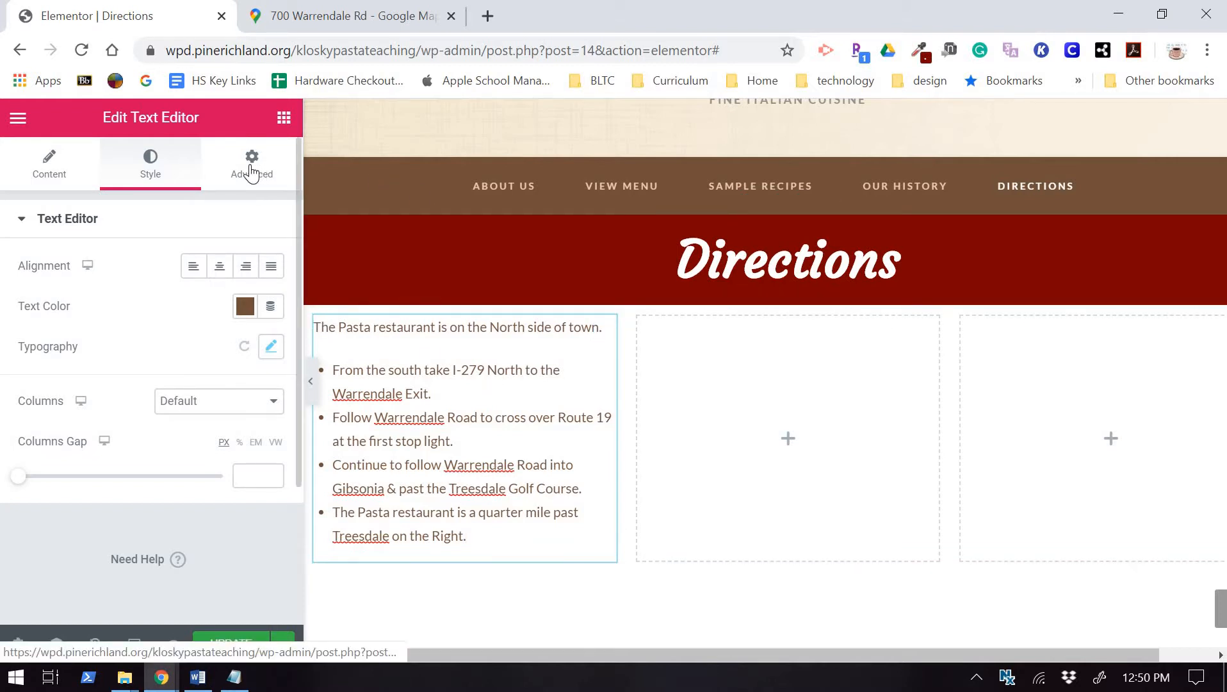
click(283, 118)
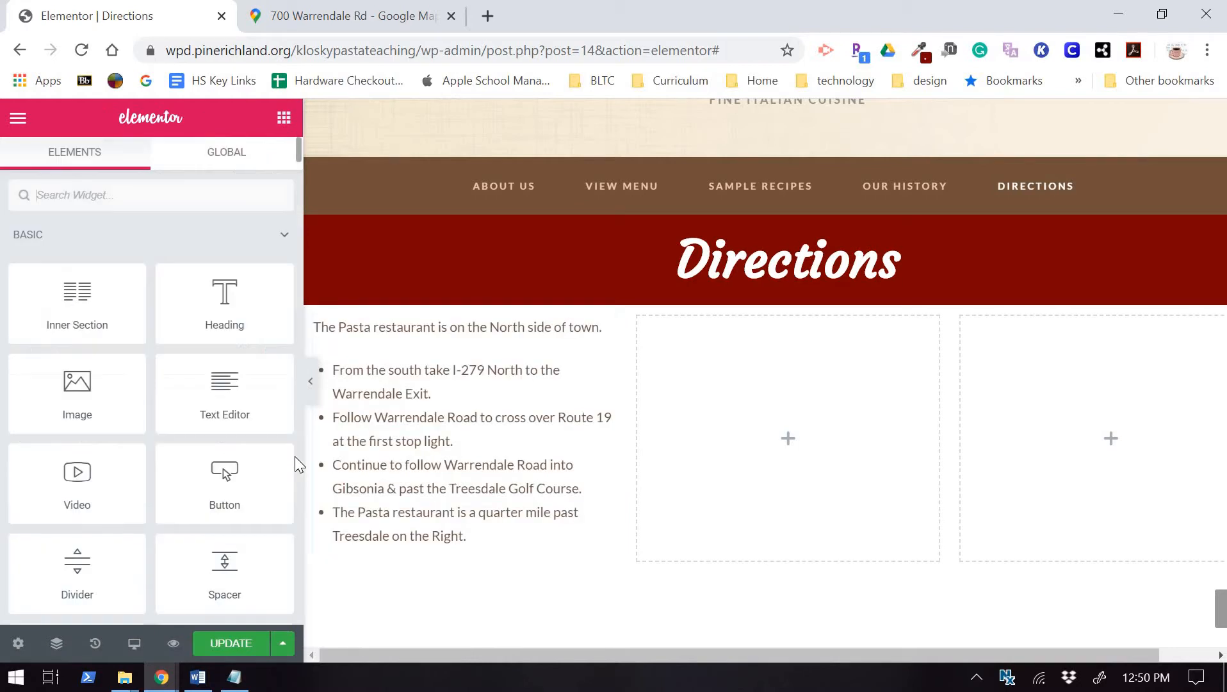
Add a heading above the directions text reading 'Visit Us!'.
drag(236, 307, 464, 392)
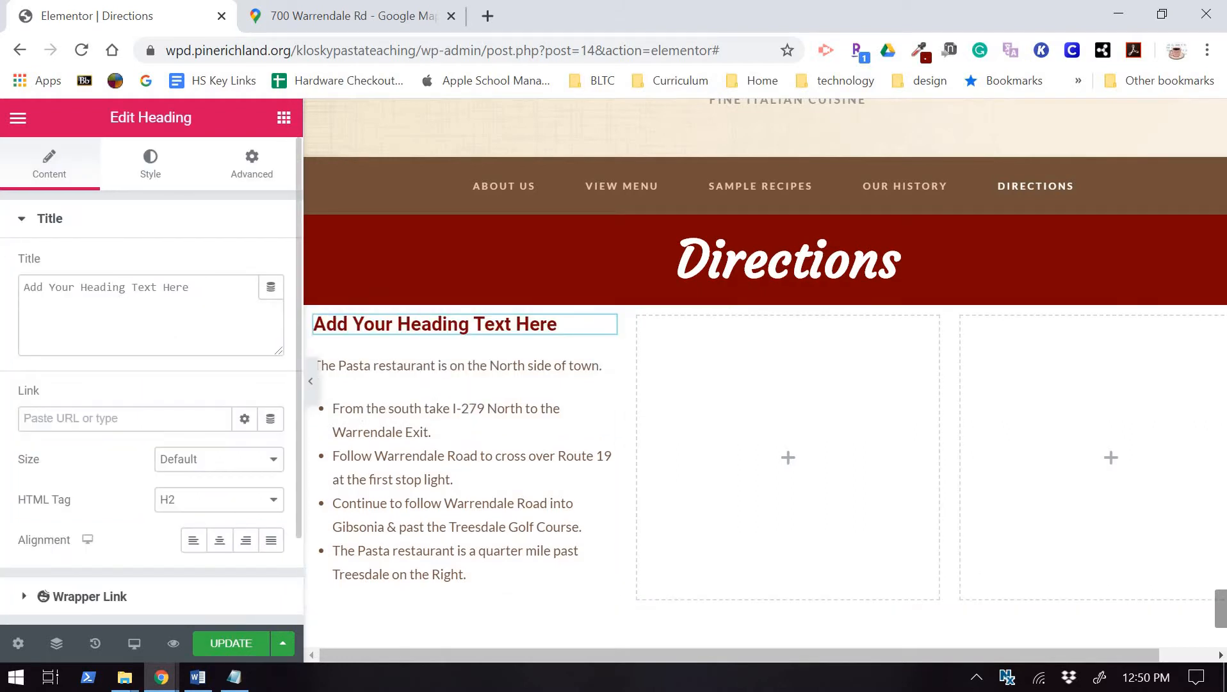
drag(192, 287, 23, 287)
text(Vi)
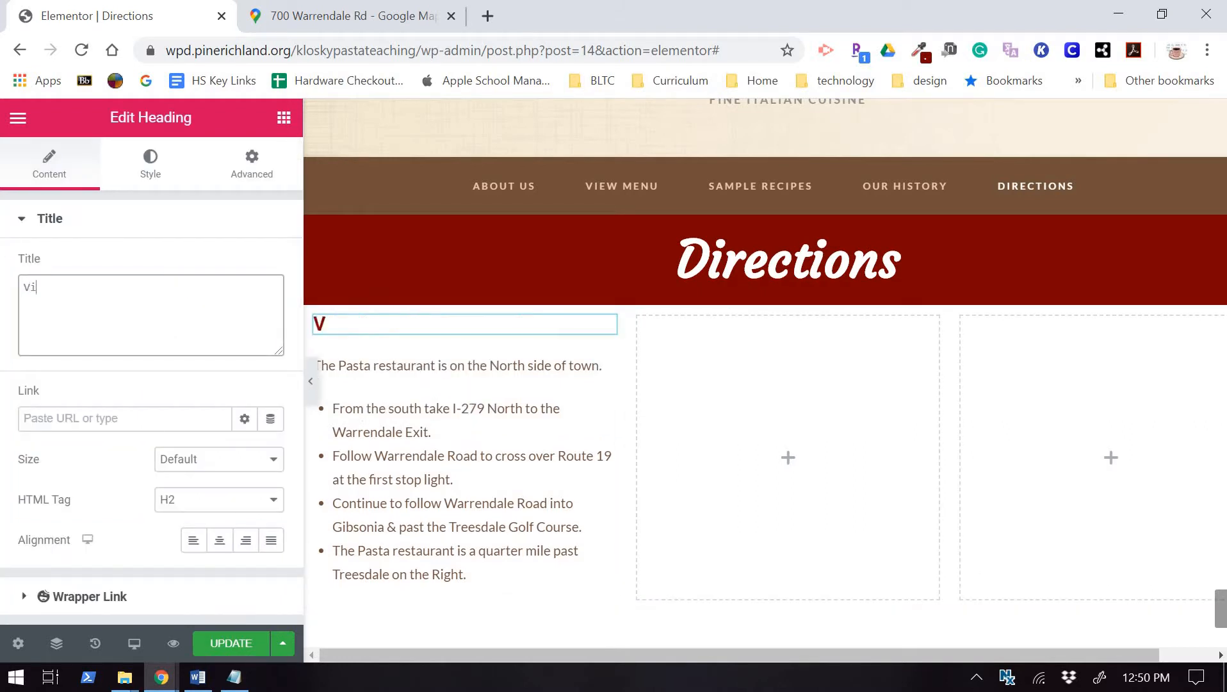
text(sit Us!)
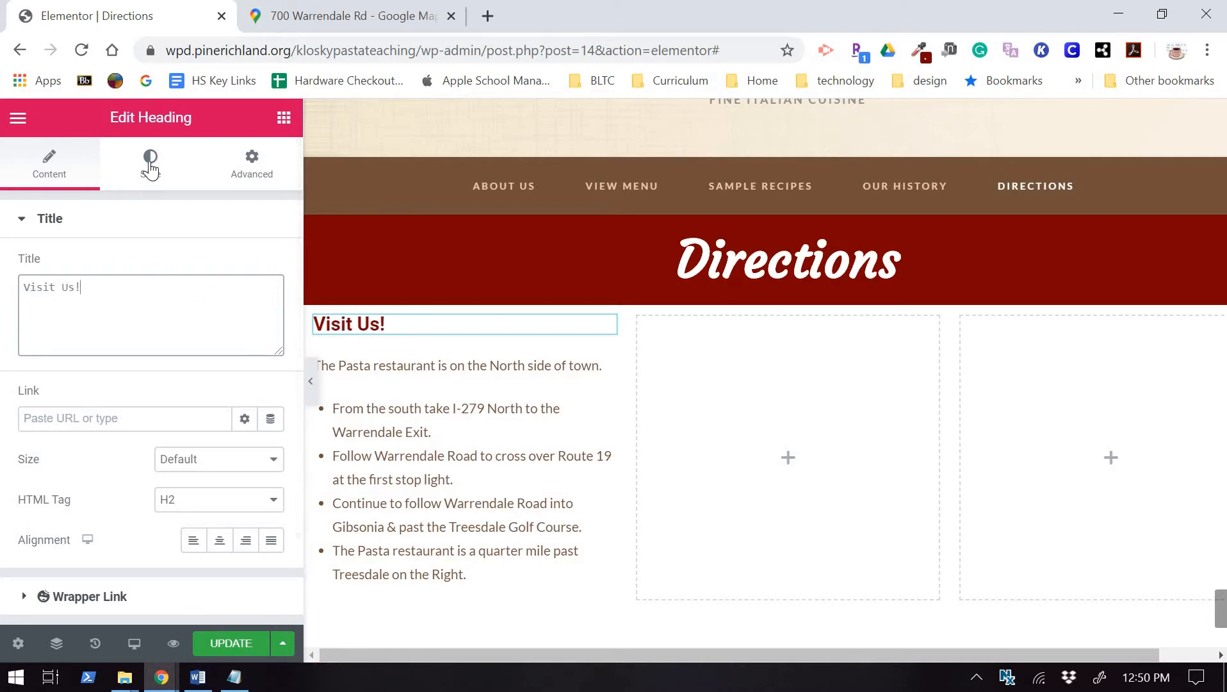
Style the Visit Us! heading in the Courgette font at size 33.
click(161, 184)
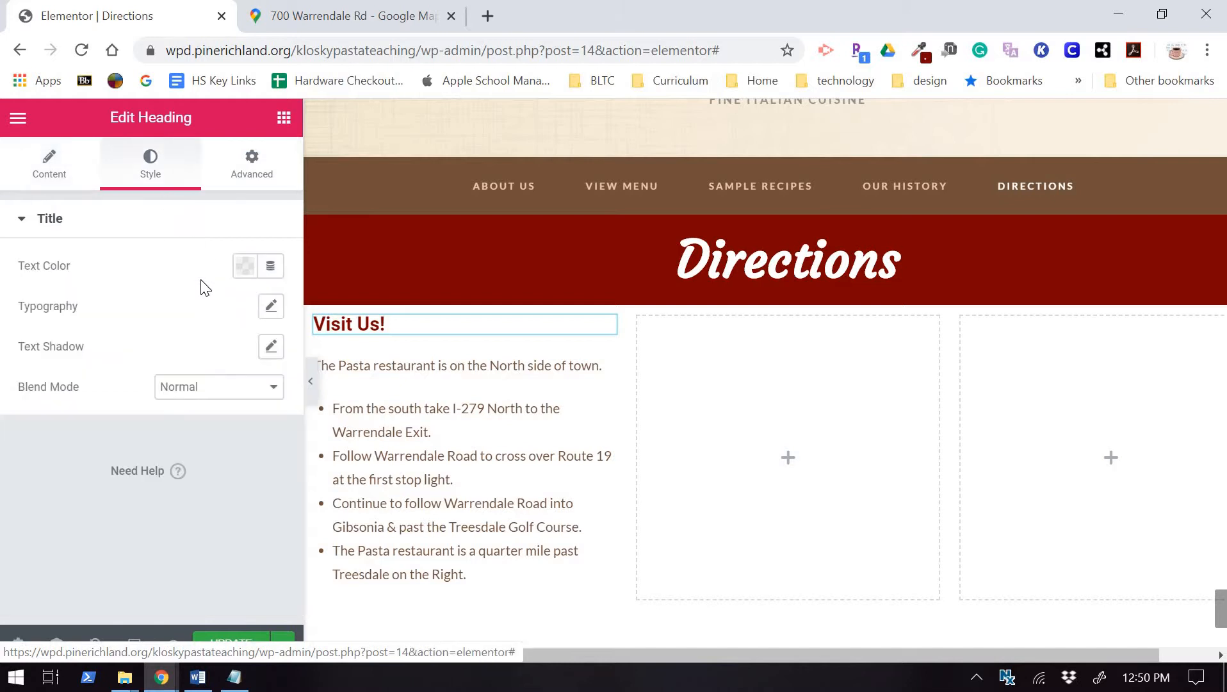
click(272, 307)
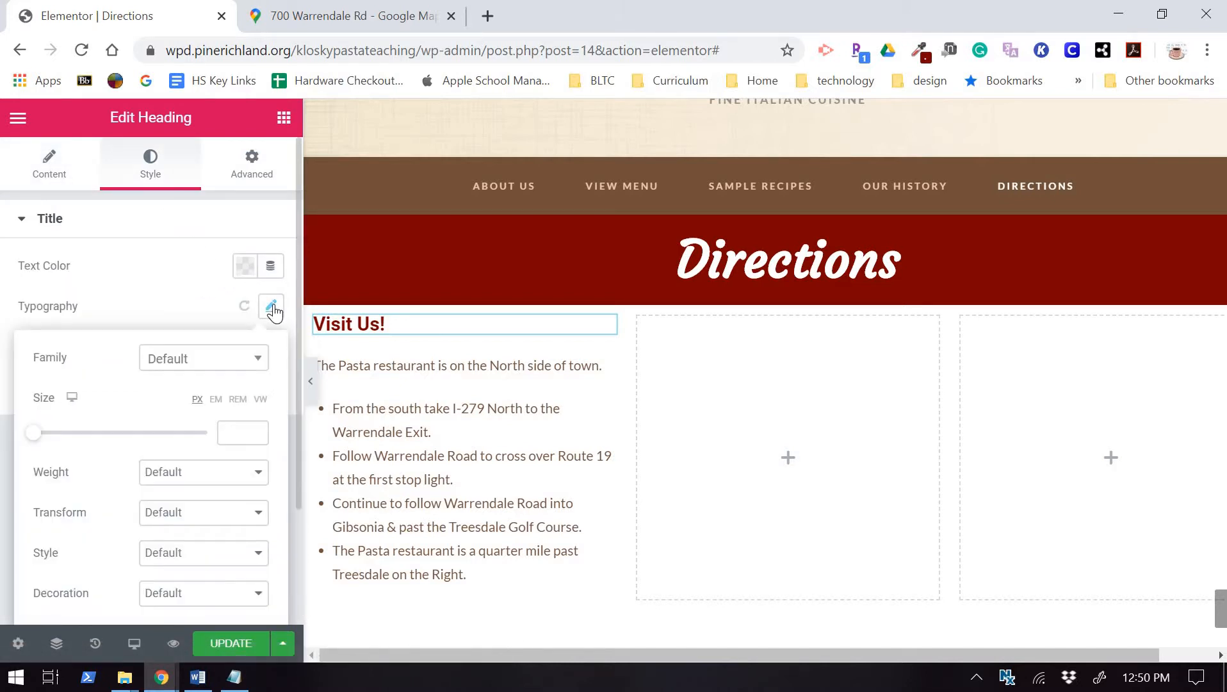
click(230, 360)
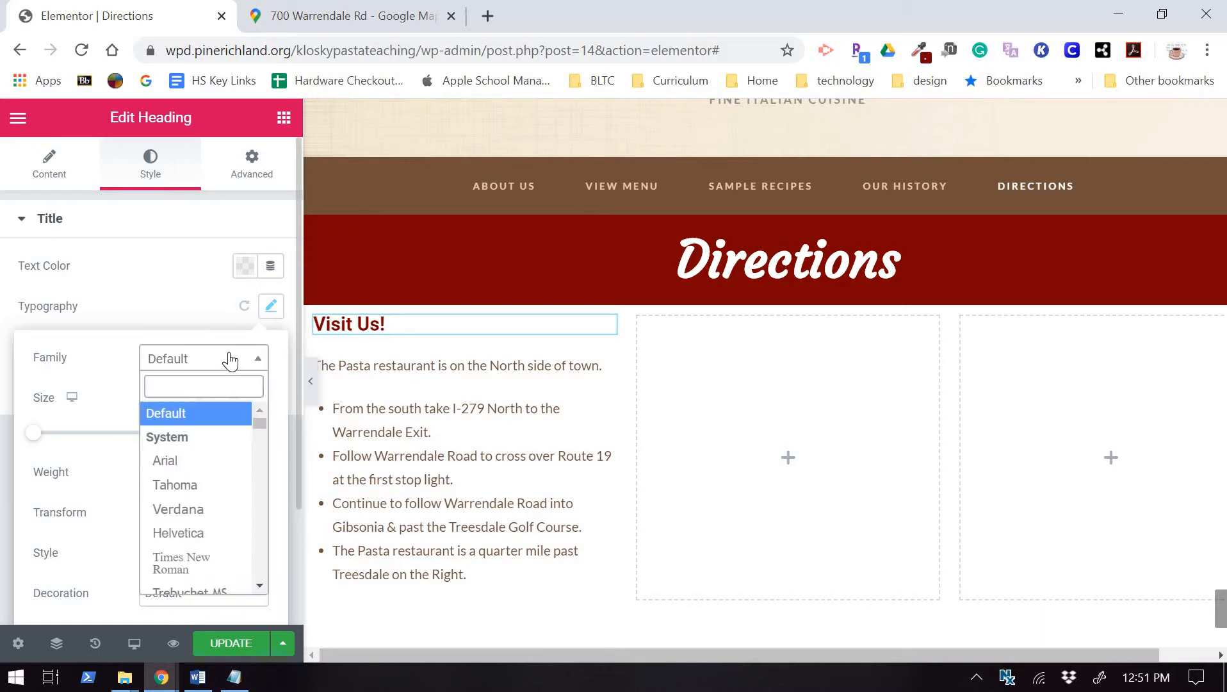
text(cour)
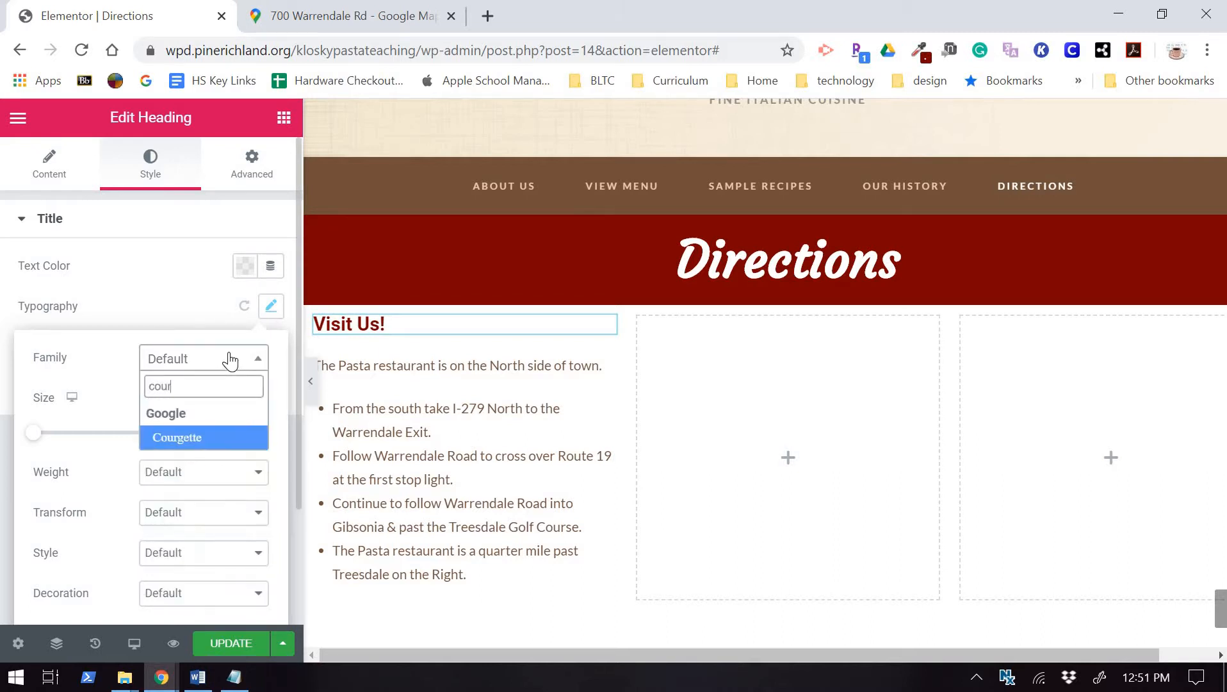
click(230, 359)
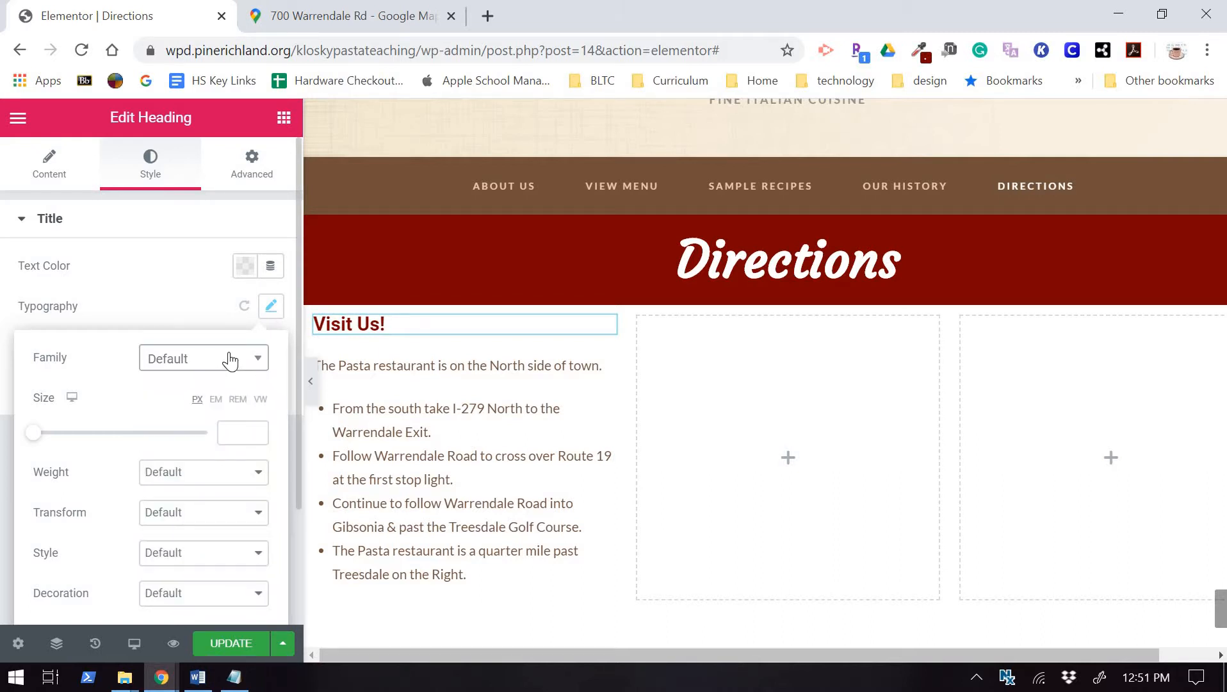
click(230, 360)
text(cour)
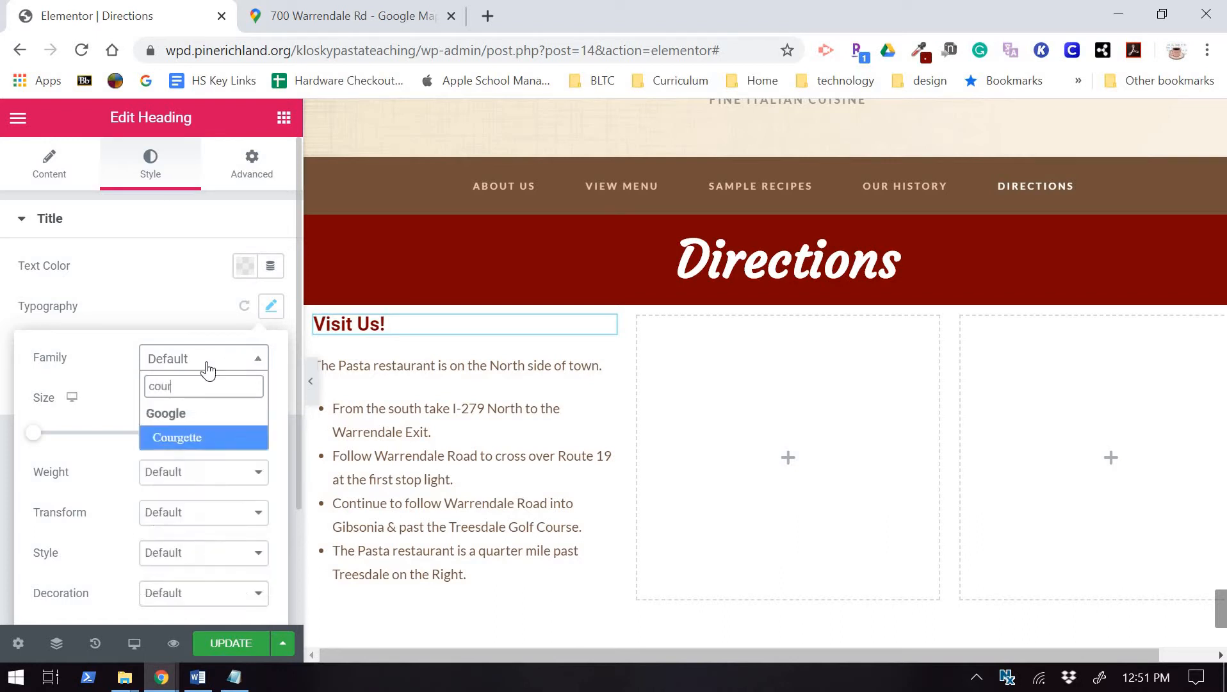
click(199, 435)
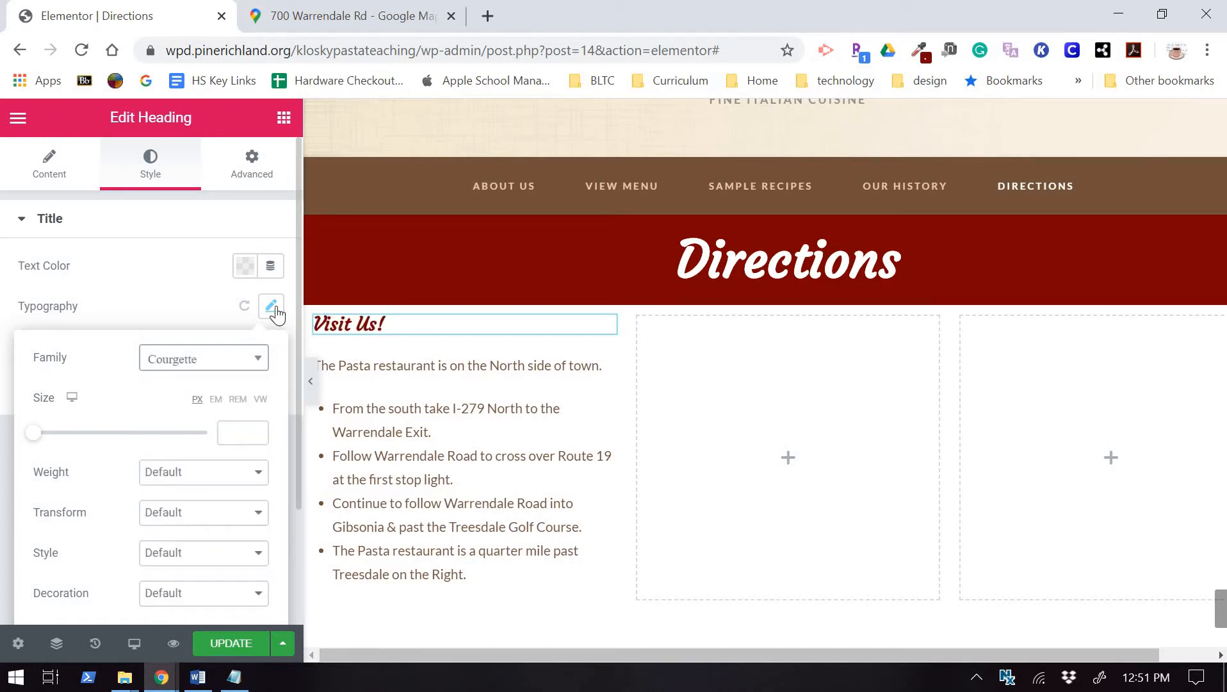
drag(30, 439, 58, 441)
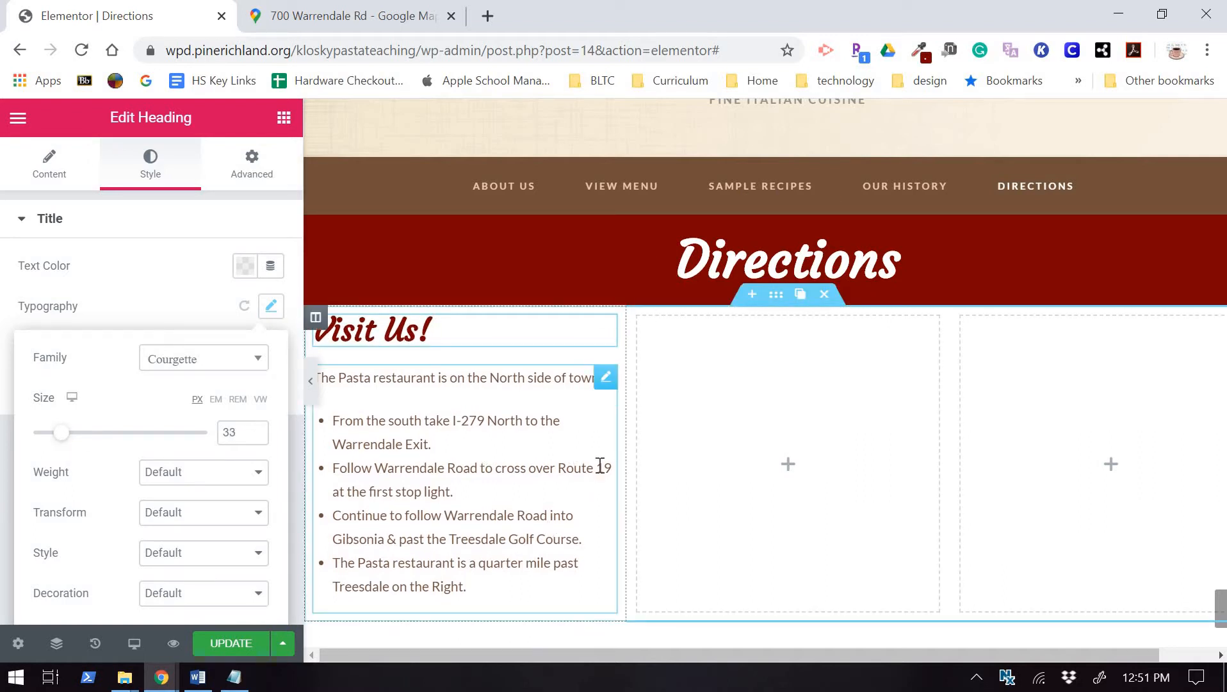
click(731, 447)
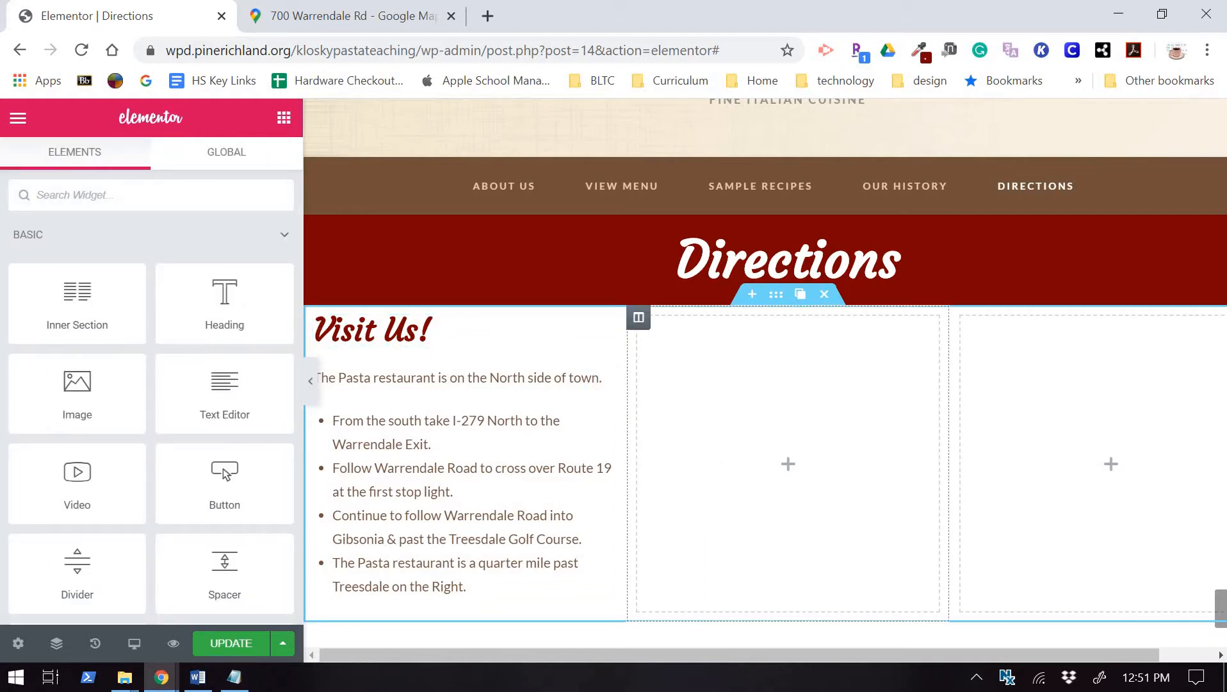
Place an Image widget in the middle column and upload and insert coupon.png.
drag(77, 388, 771, 408)
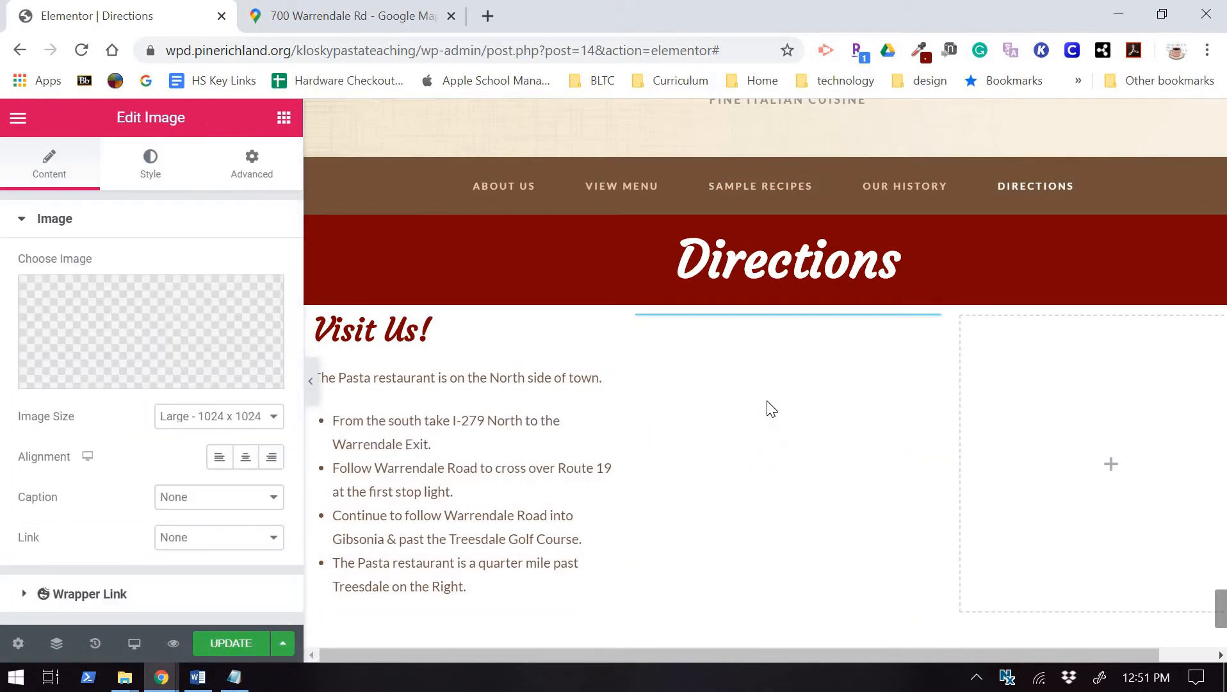
click(110, 309)
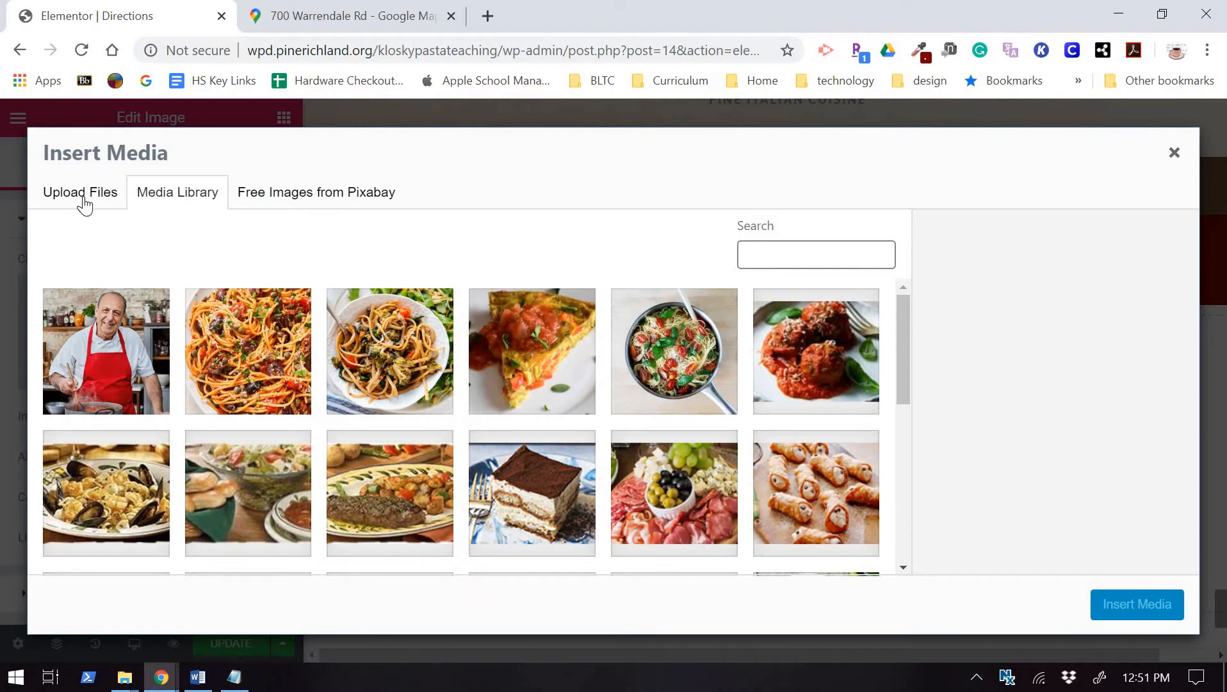
click(84, 202)
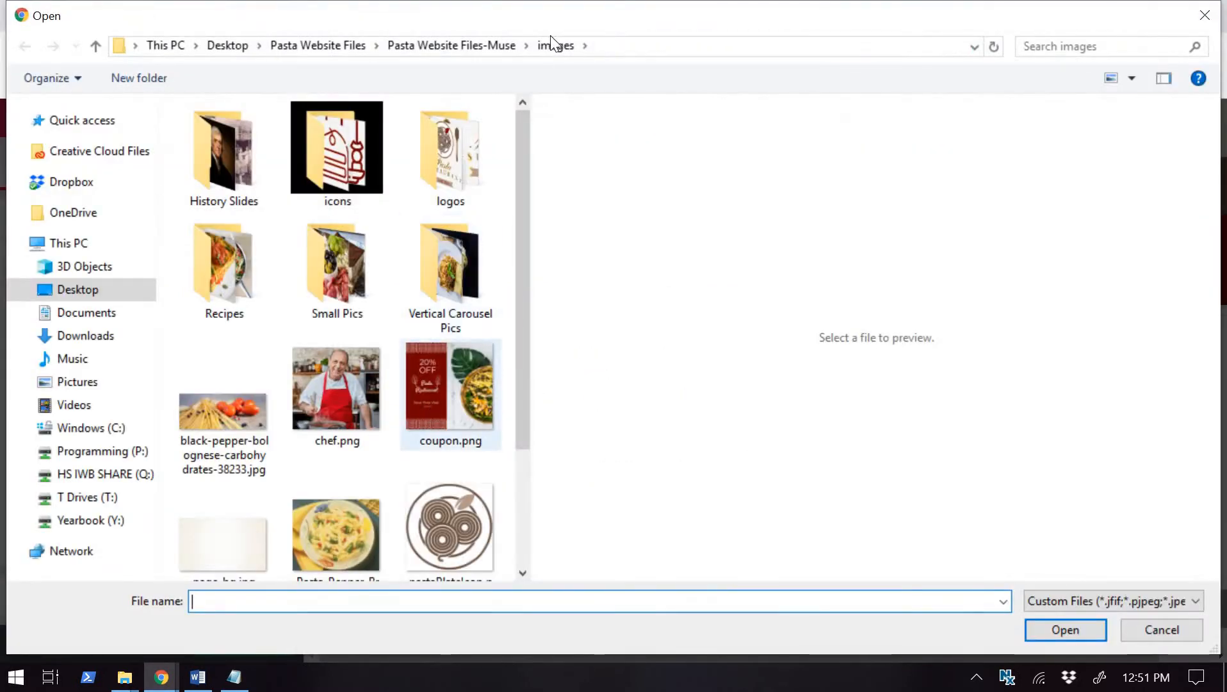
click(428, 404)
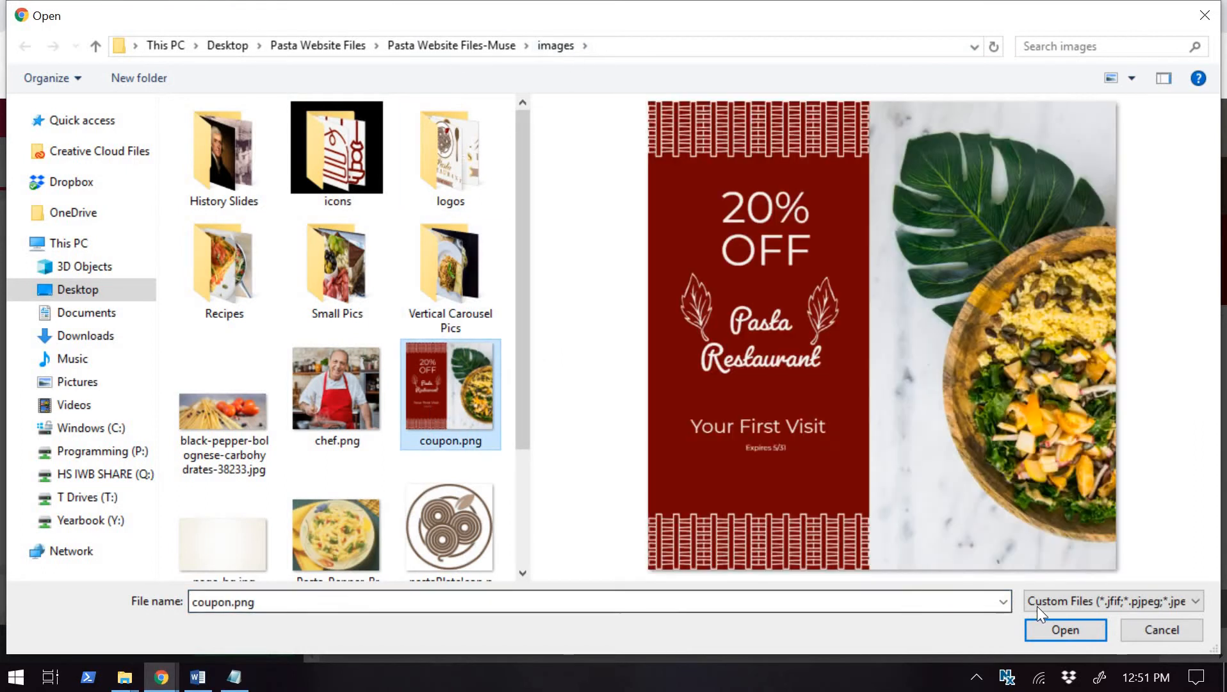
click(1084, 631)
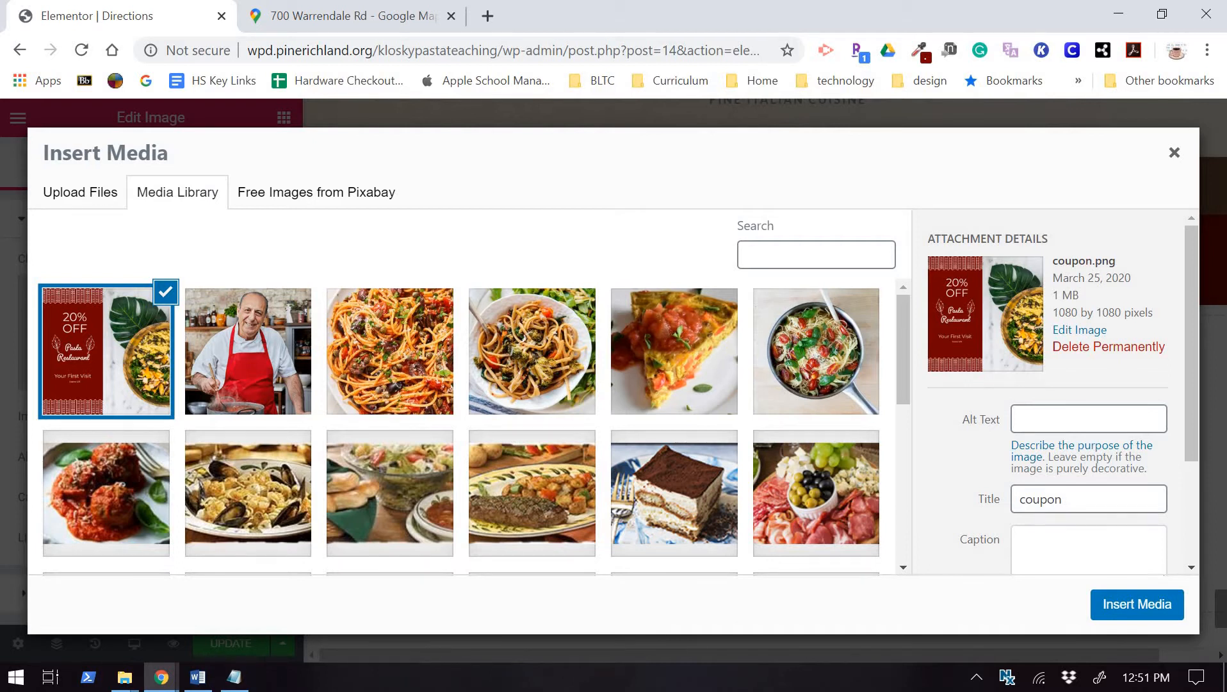
click(1156, 599)
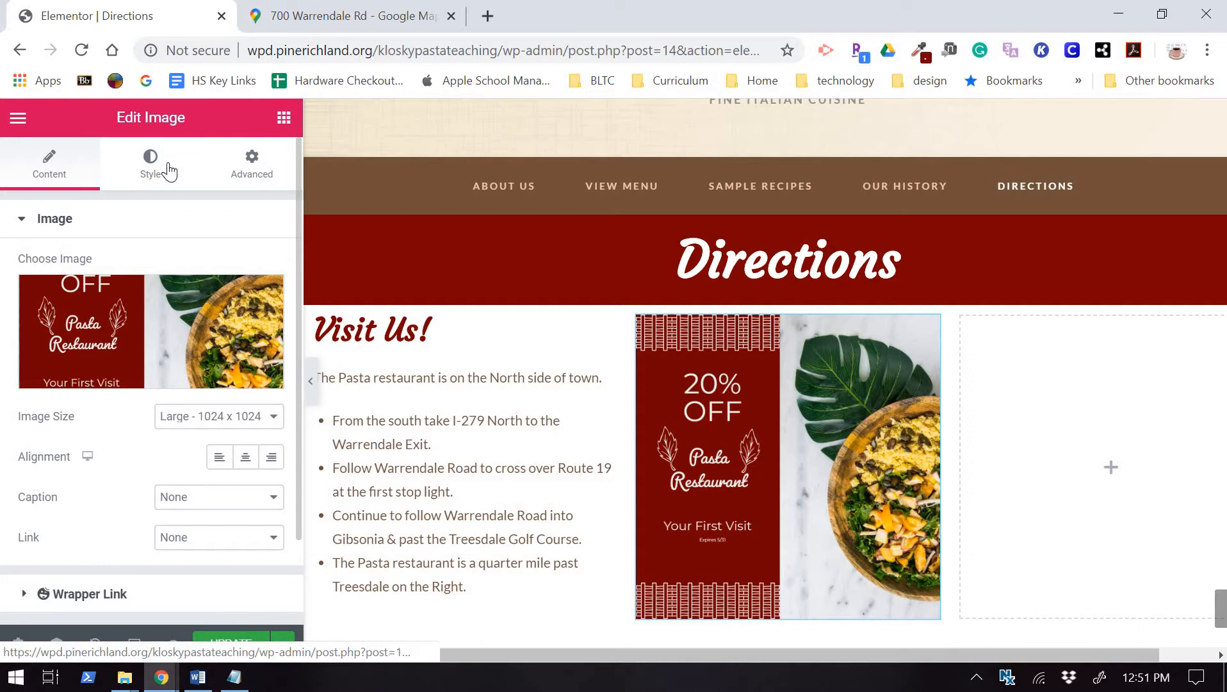
Give the coupon image a width of 350 and update the page.
scroll(156, 327, down, 3)
scroll(156, 327, up, 3)
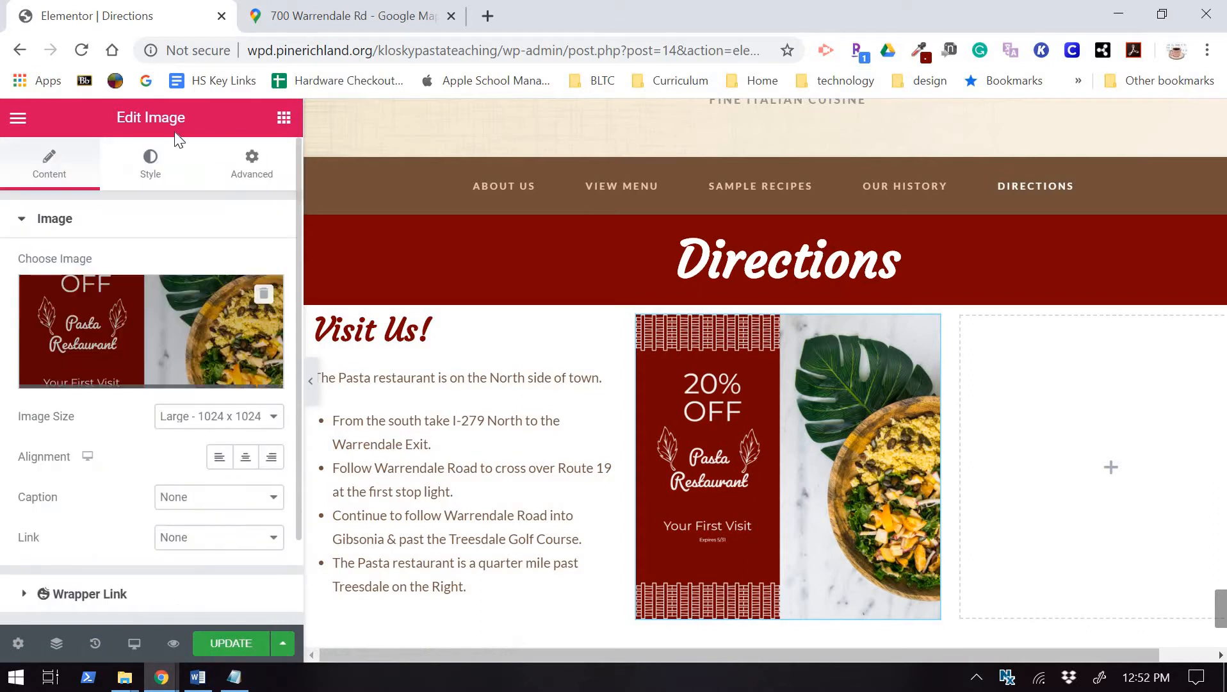
click(151, 165)
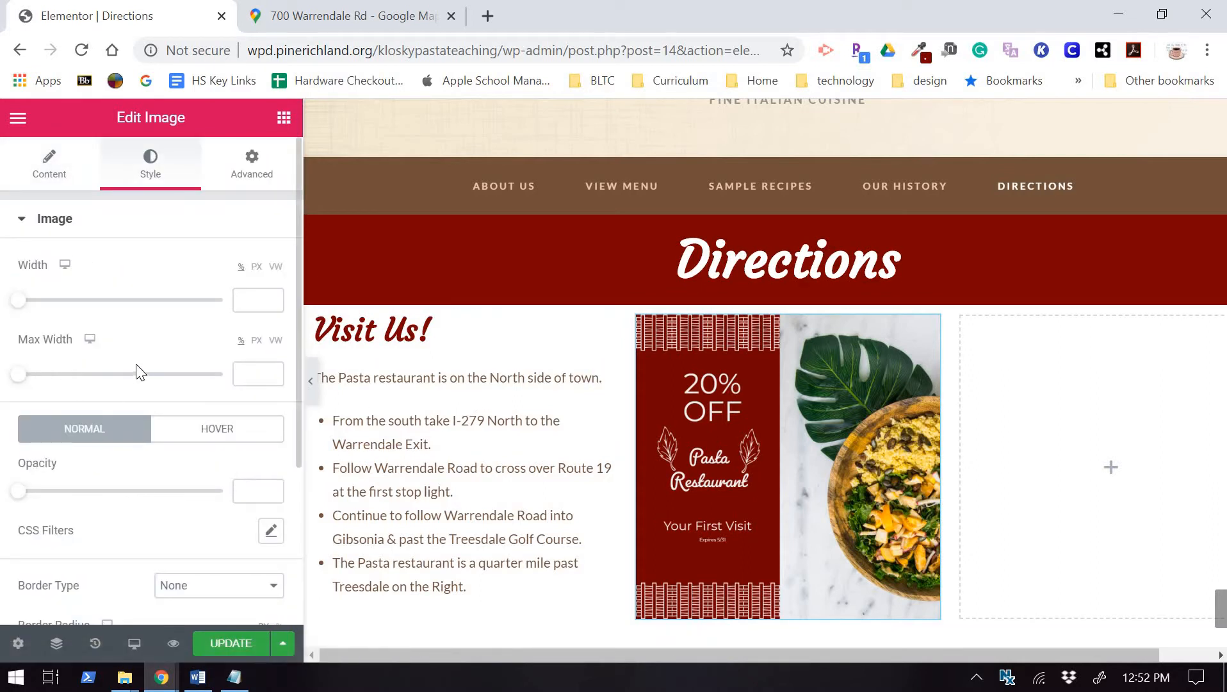
click(244, 297)
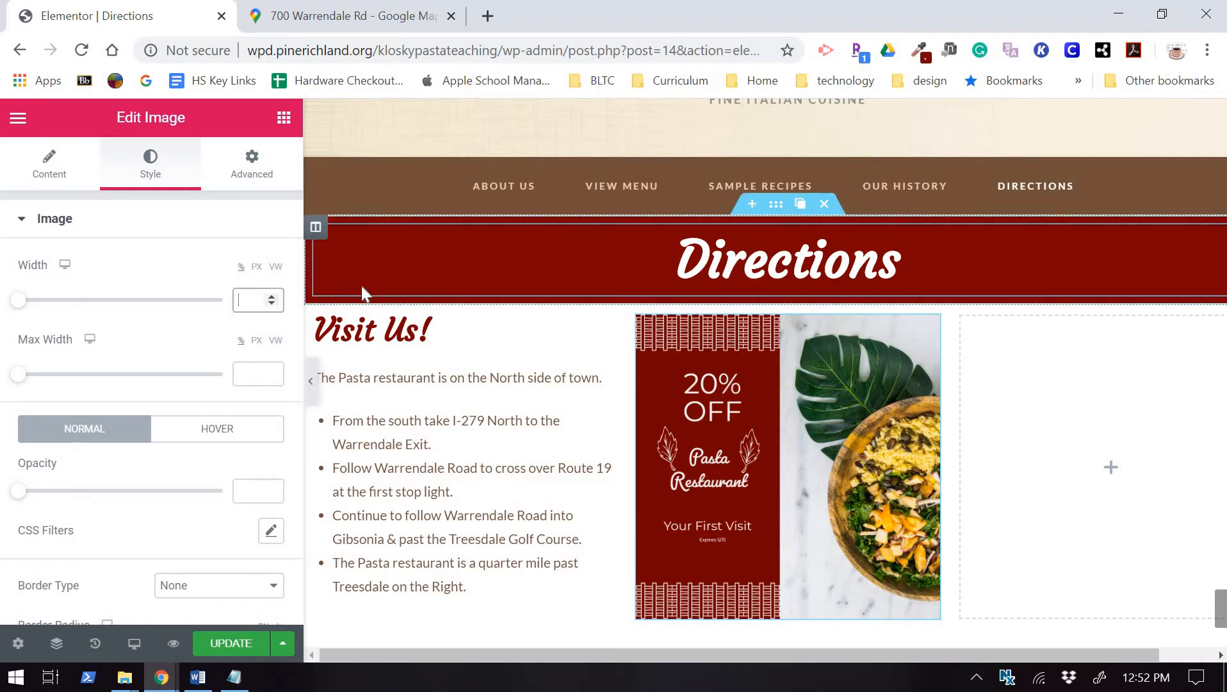
text(350)
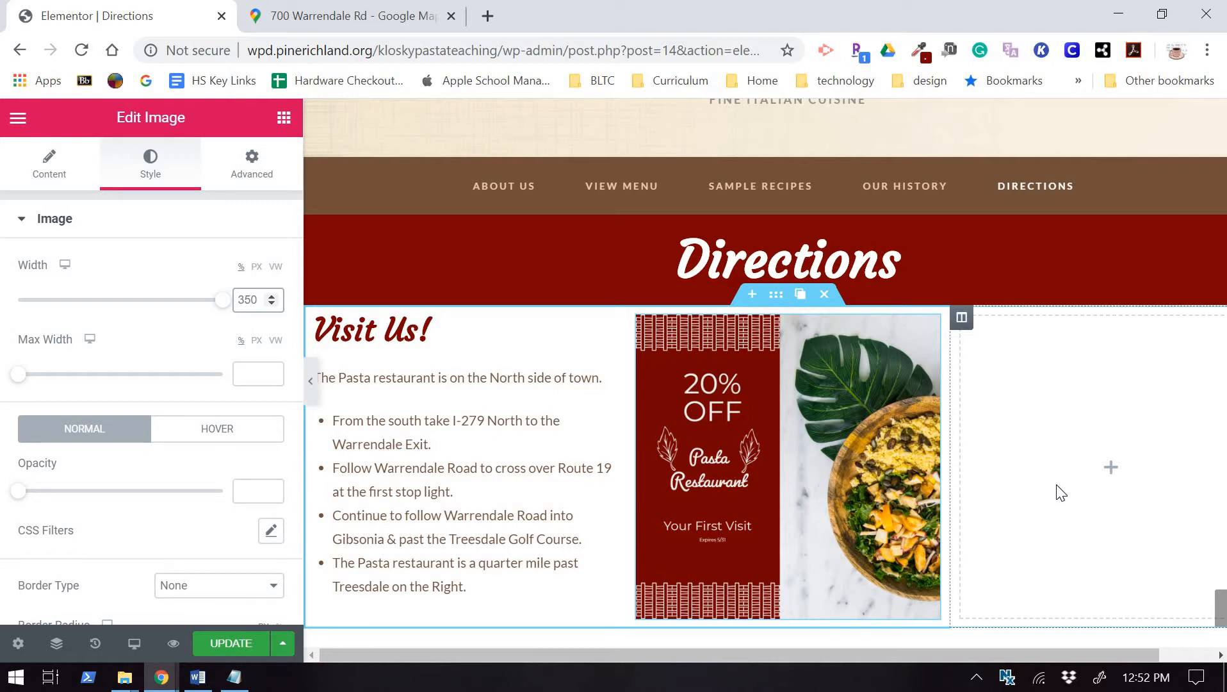
click(220, 644)
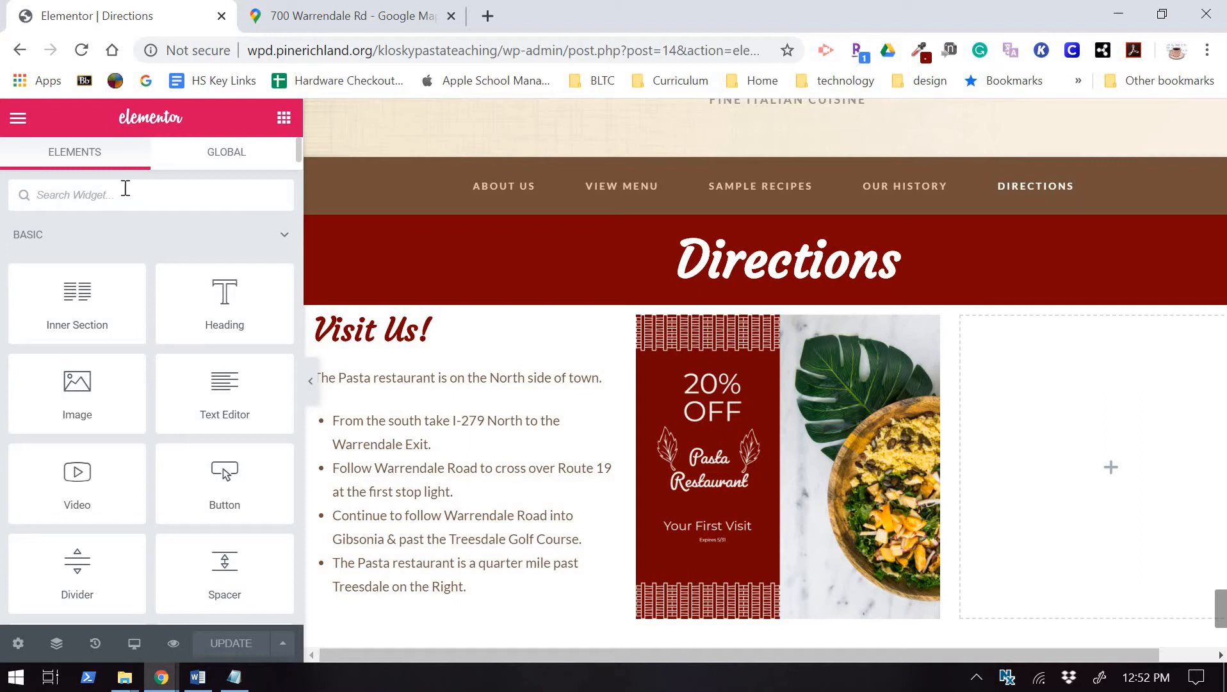
Drop a Google Maps widget into the right-hand column and set its height to 350.
text(map)
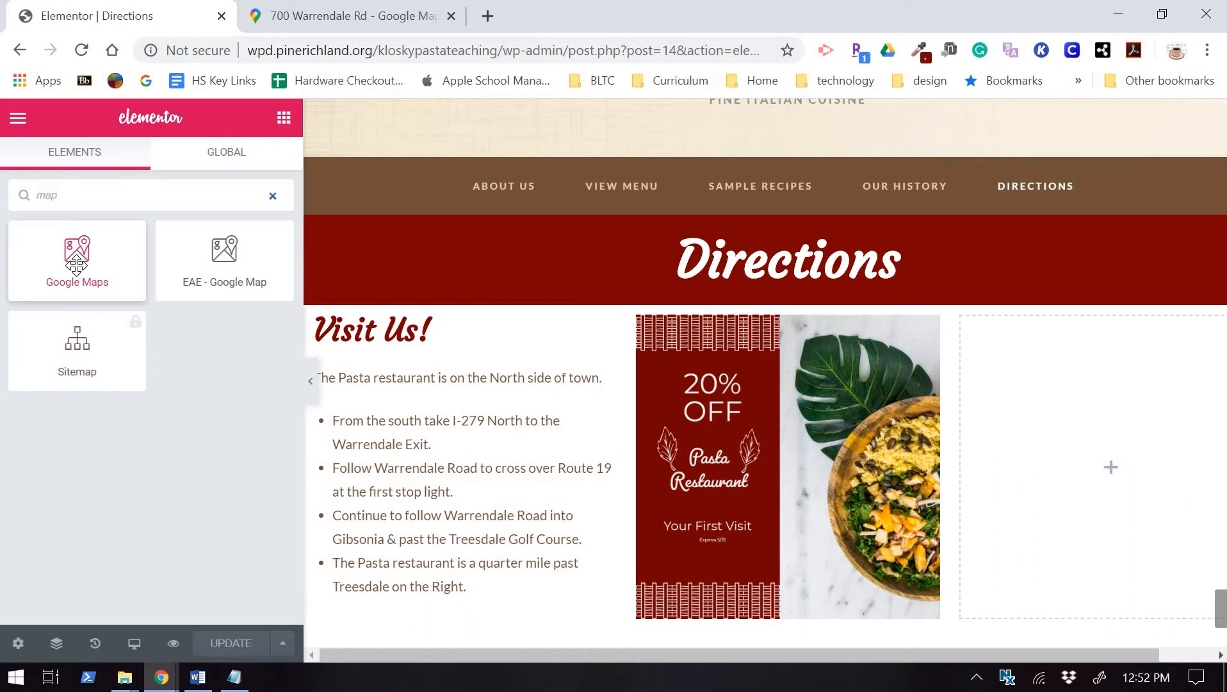
drag(77, 265, 1004, 473)
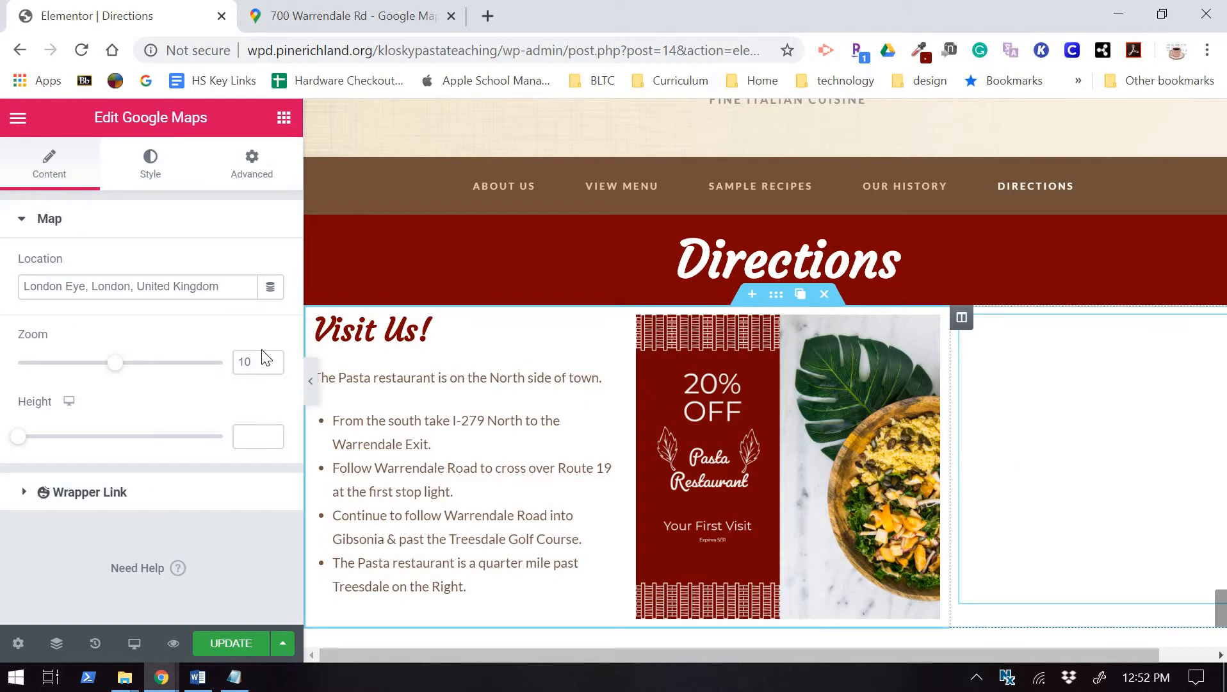
click(246, 435)
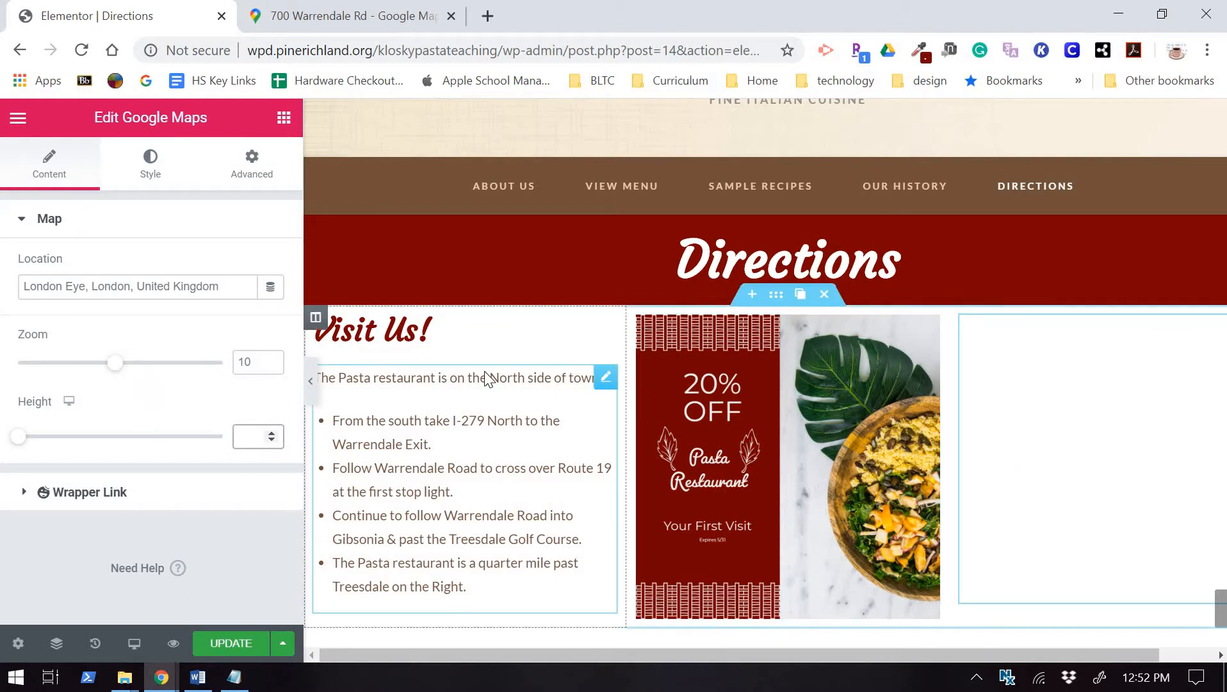
text(350)
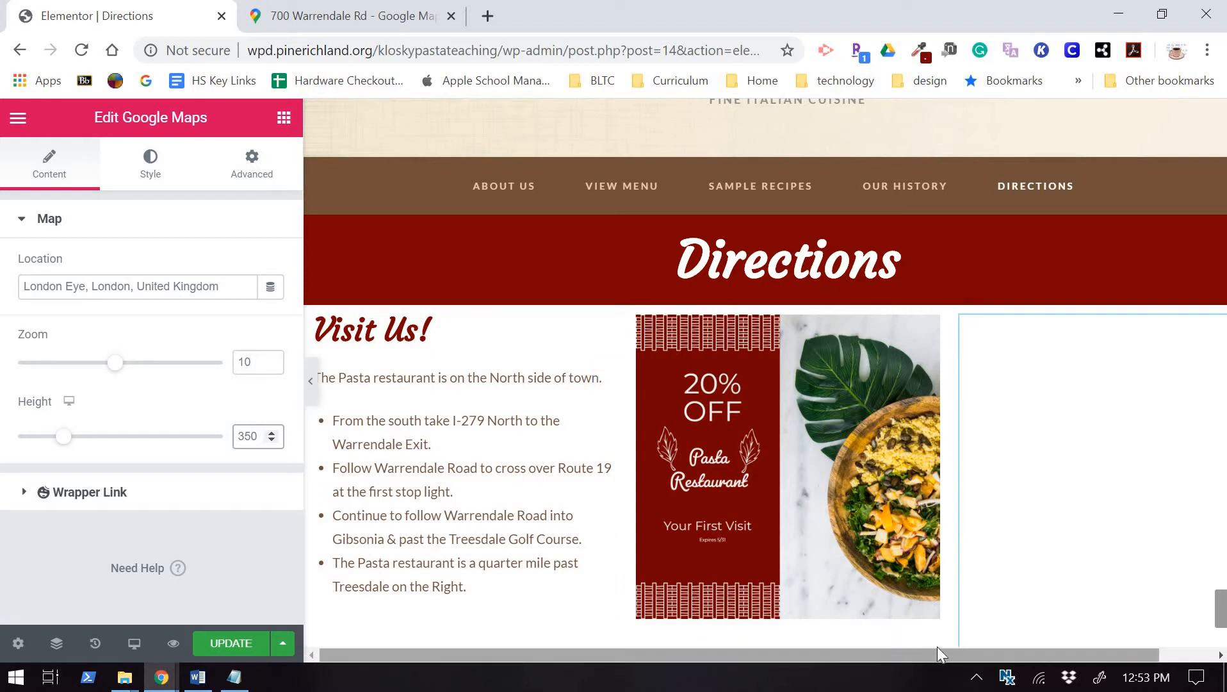
drag(939, 652, 1066, 644)
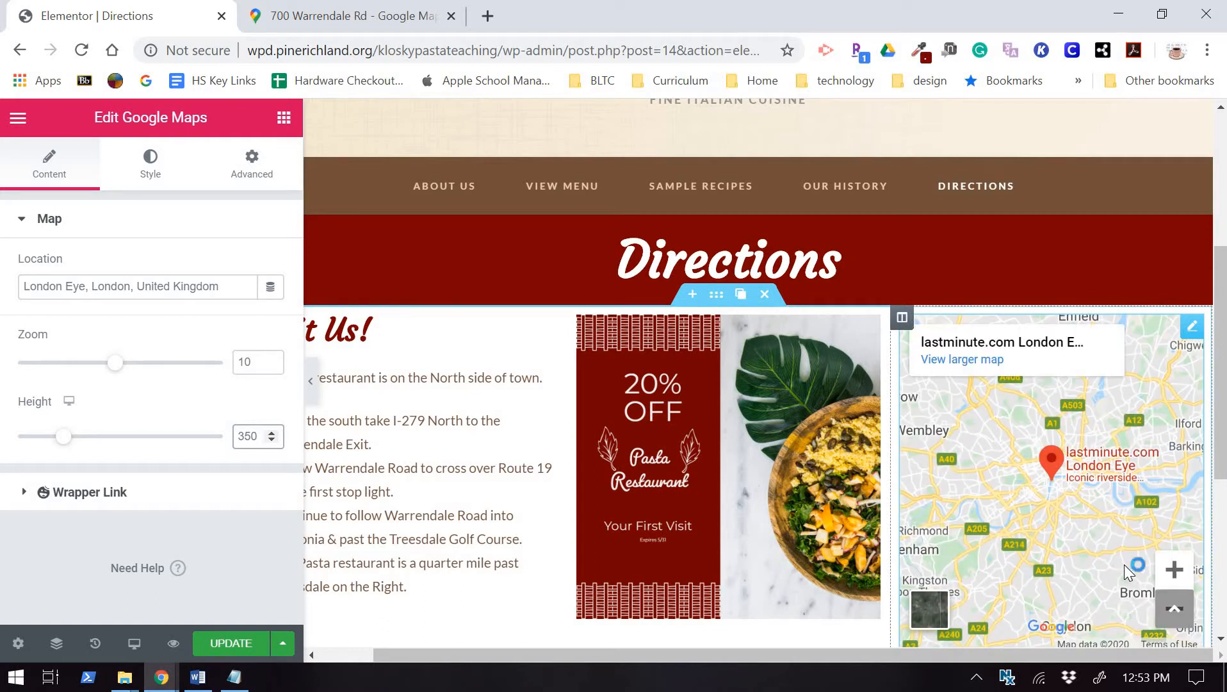
scroll(790, 465, down, 2)
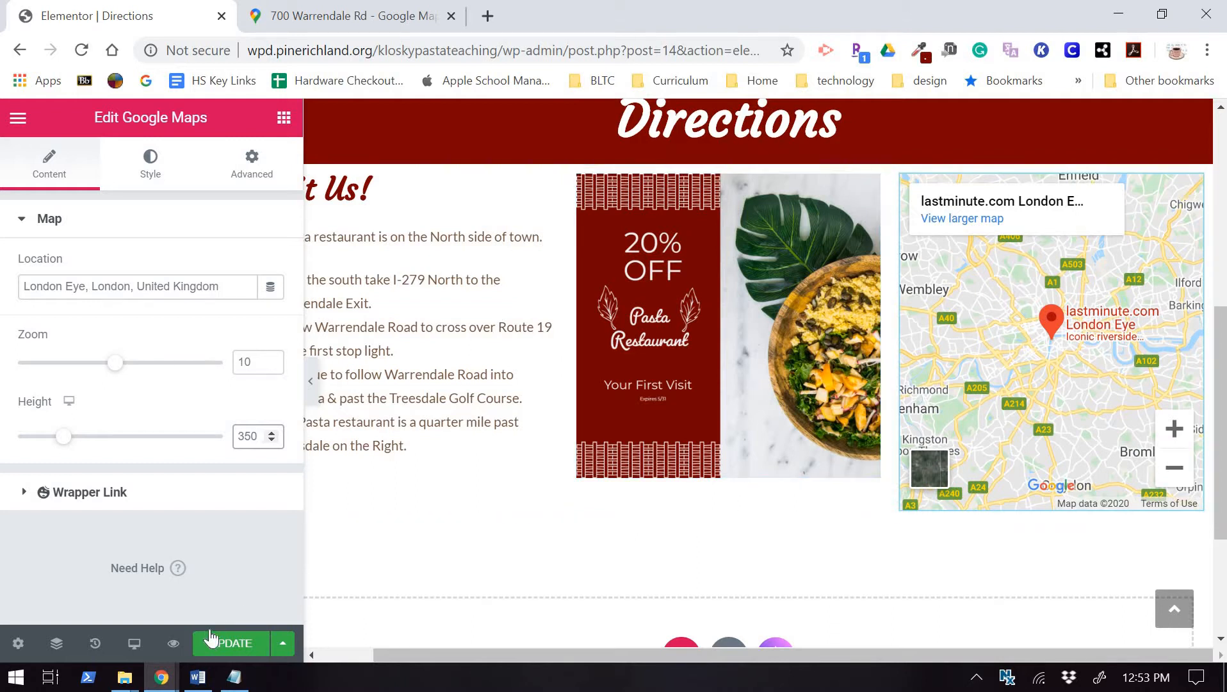
Select the restaurant's street address and town lines in the Notepad directions notes.
click(232, 685)
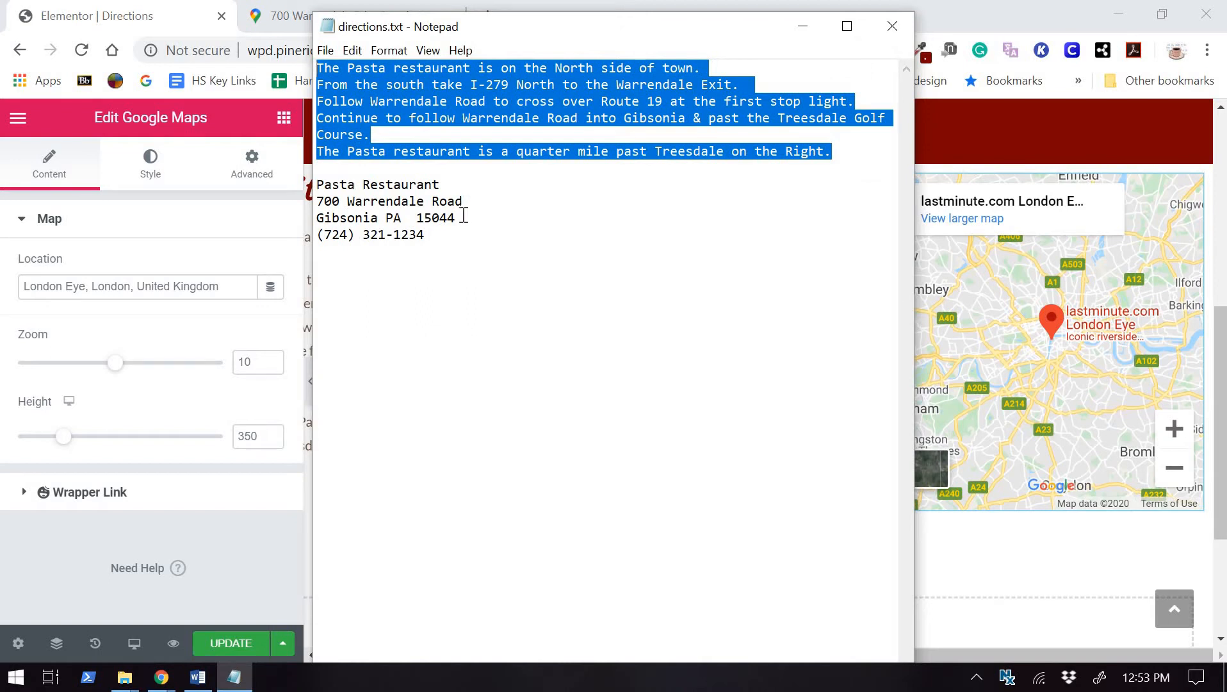
drag(463, 216, 304, 203)
key(ctrl+c)
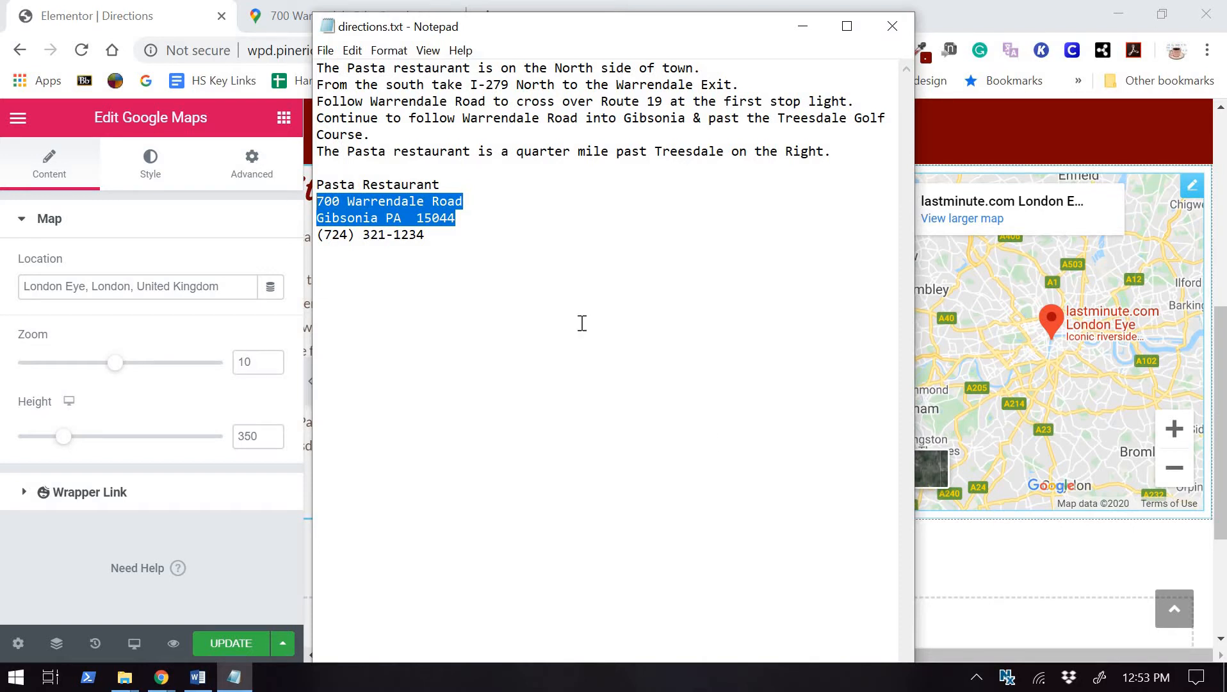
click(96, 286)
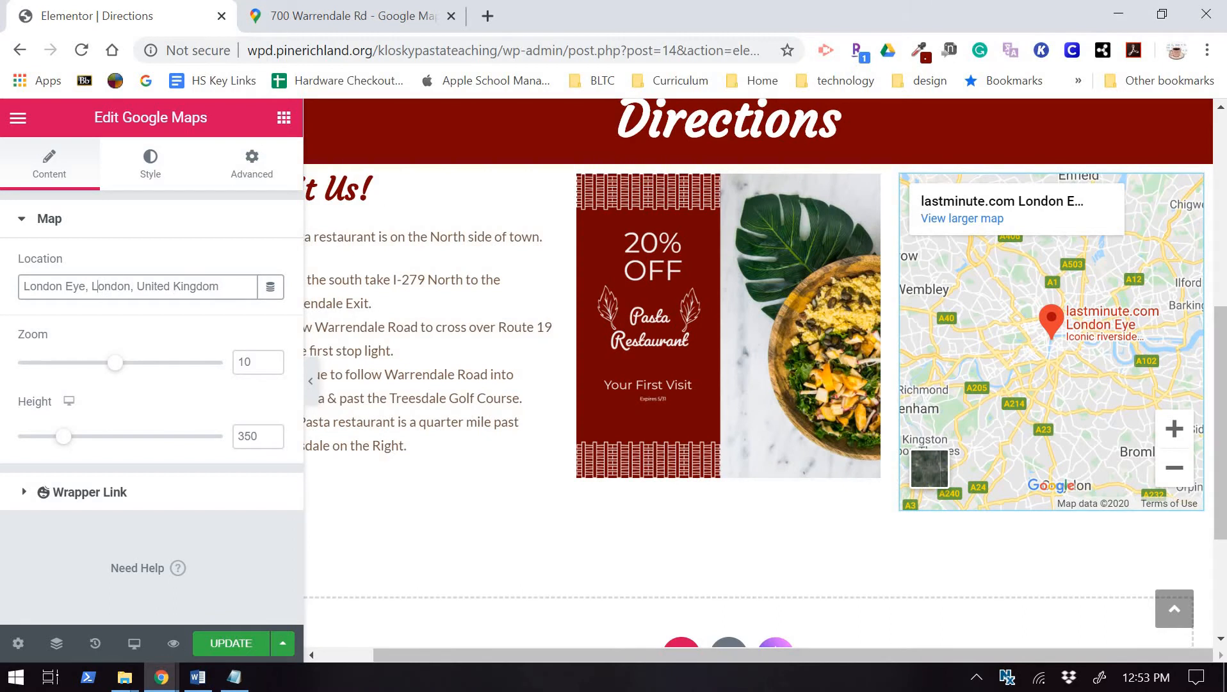
drag(225, 286, 19, 242)
key(ctrl+v)
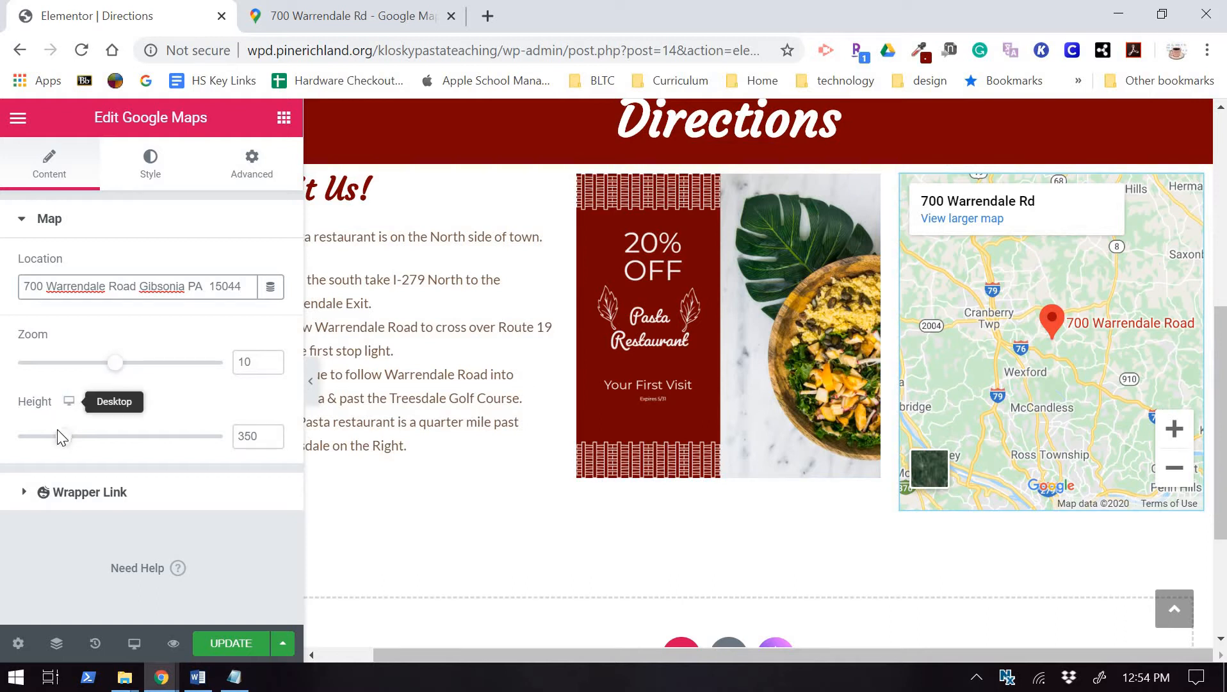
drag(110, 377, 136, 363)
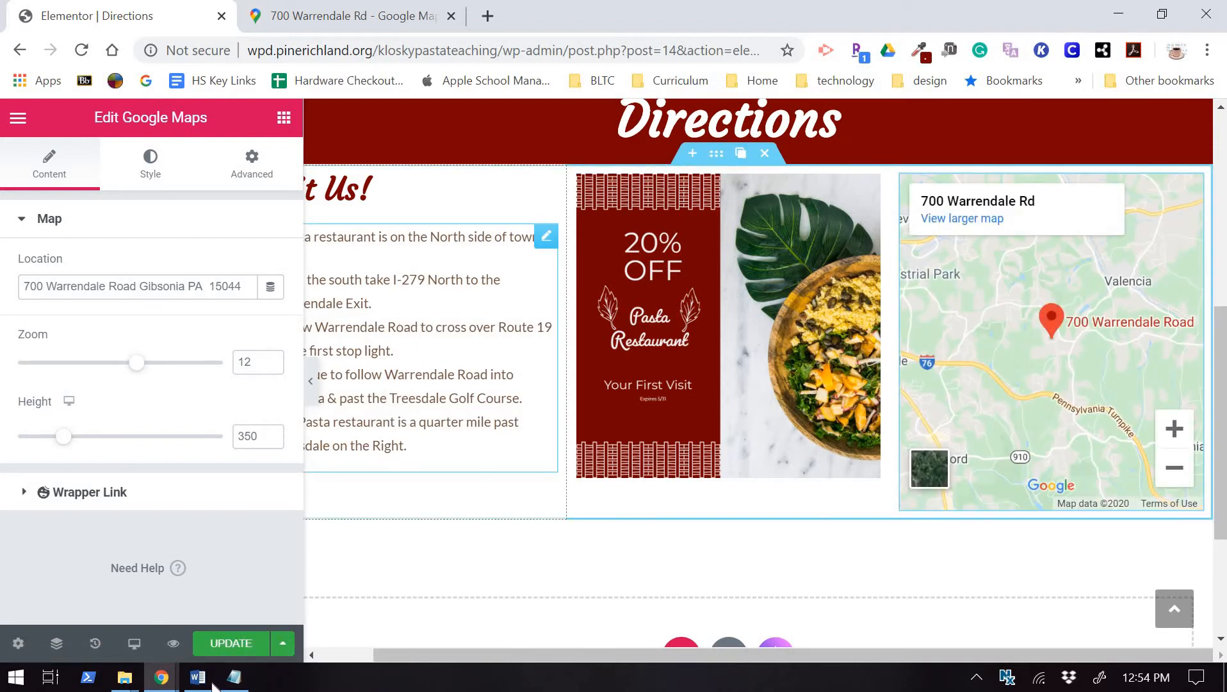
click(236, 639)
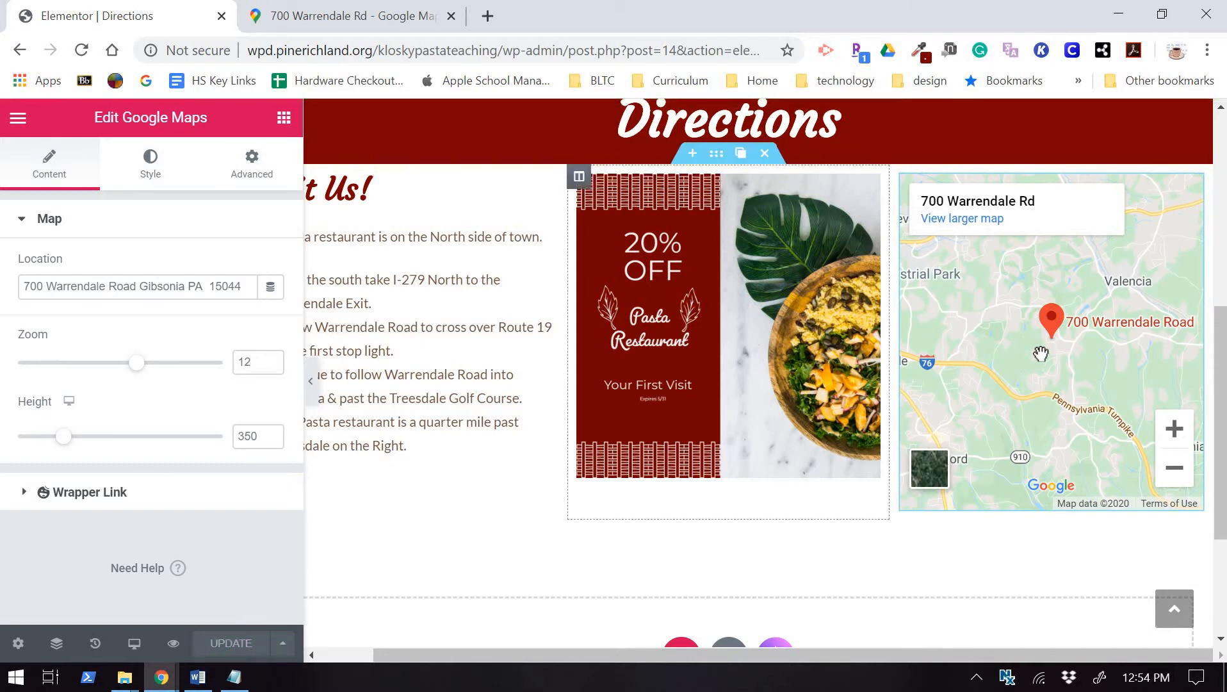
click(173, 642)
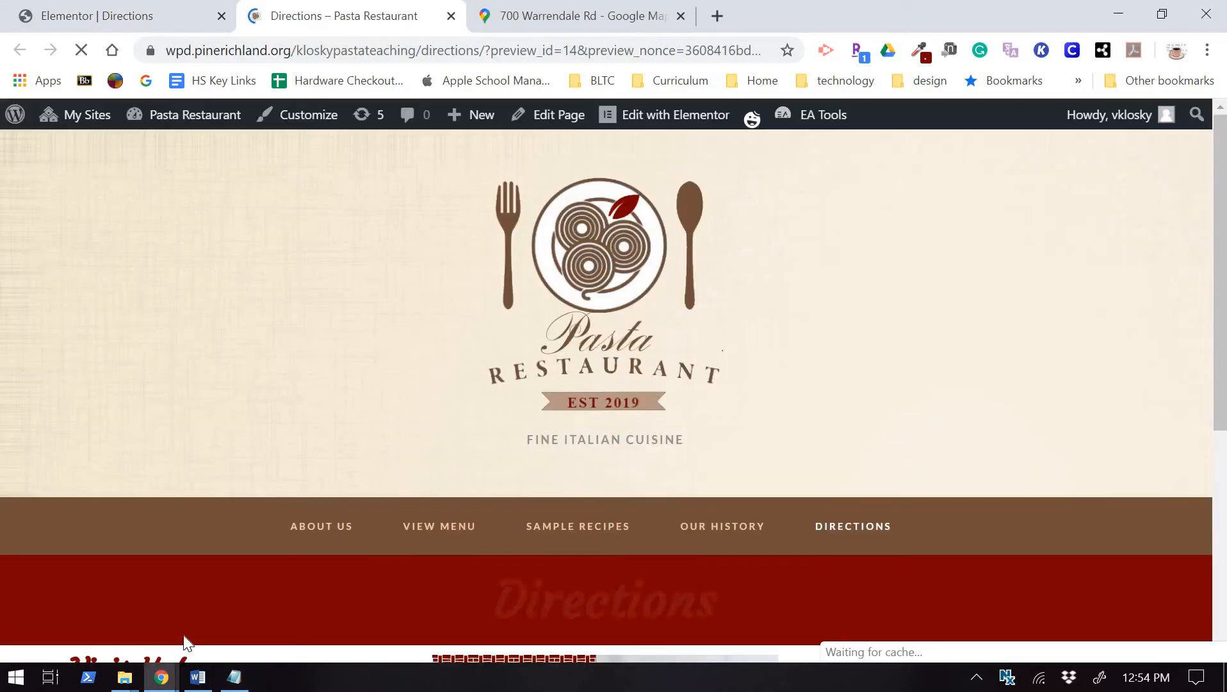
scroll(832, 389, down, 4)
scroll(834, 388, down, 3)
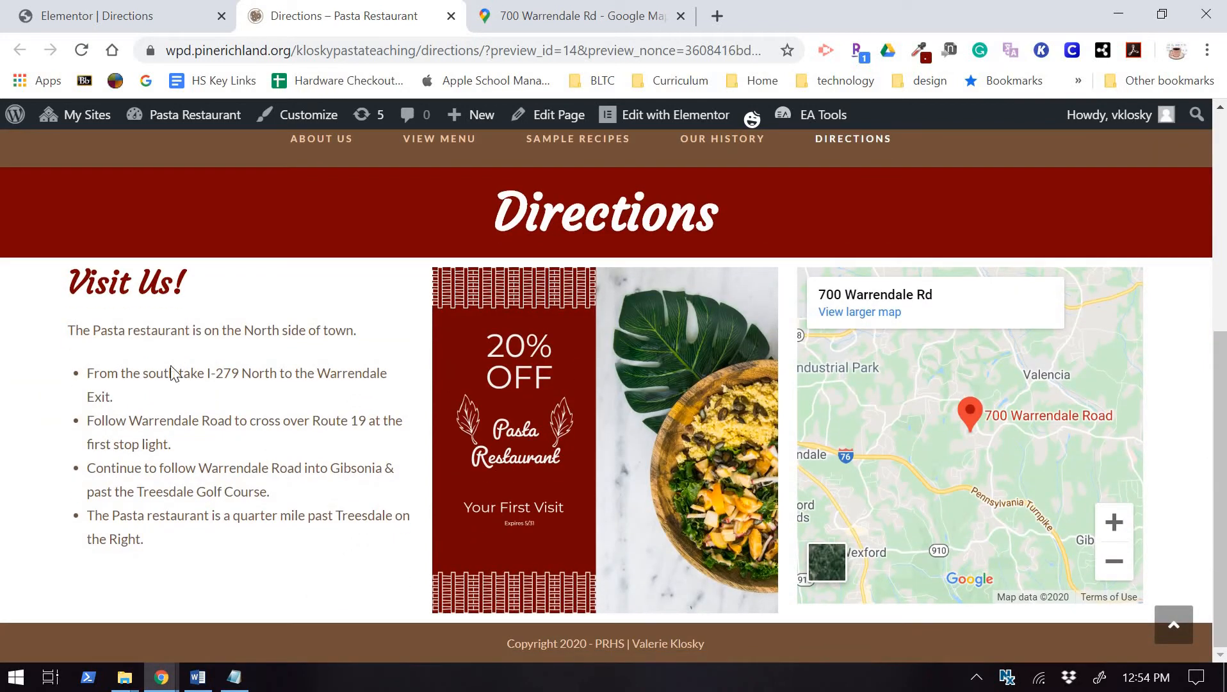
scroll(823, 397, down, 2)
scroll(666, 114, up, 10)
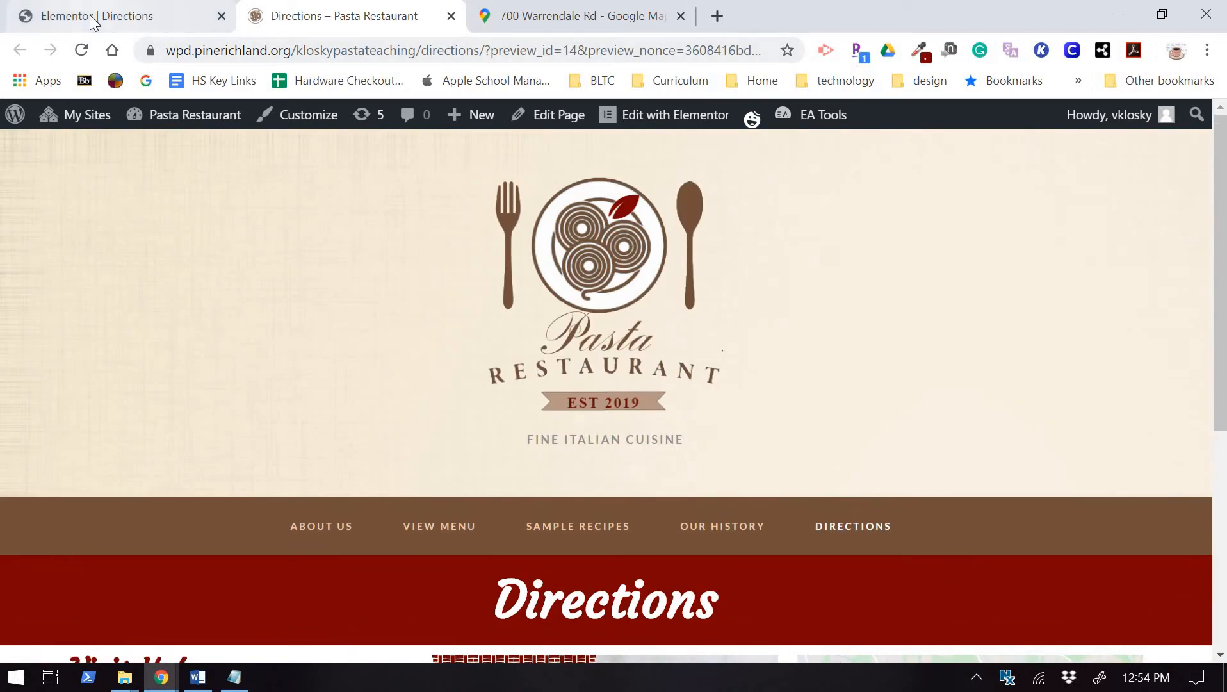
click(90, 18)
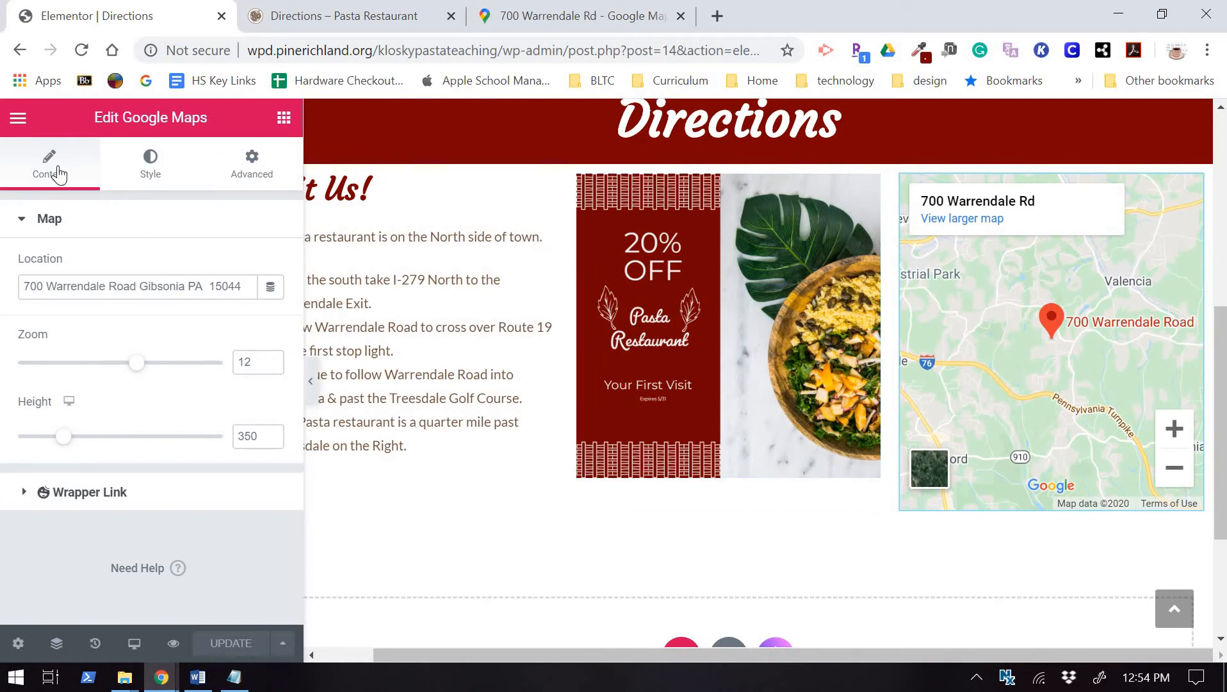
click(160, 177)
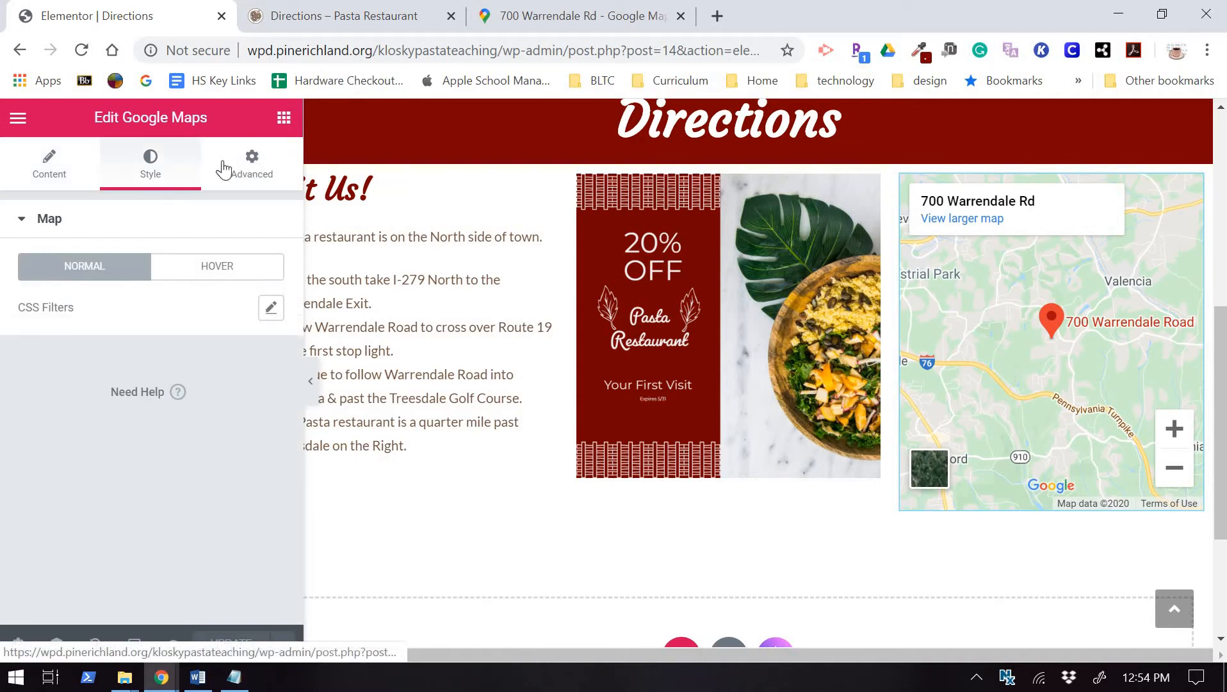
click(250, 171)
click(64, 174)
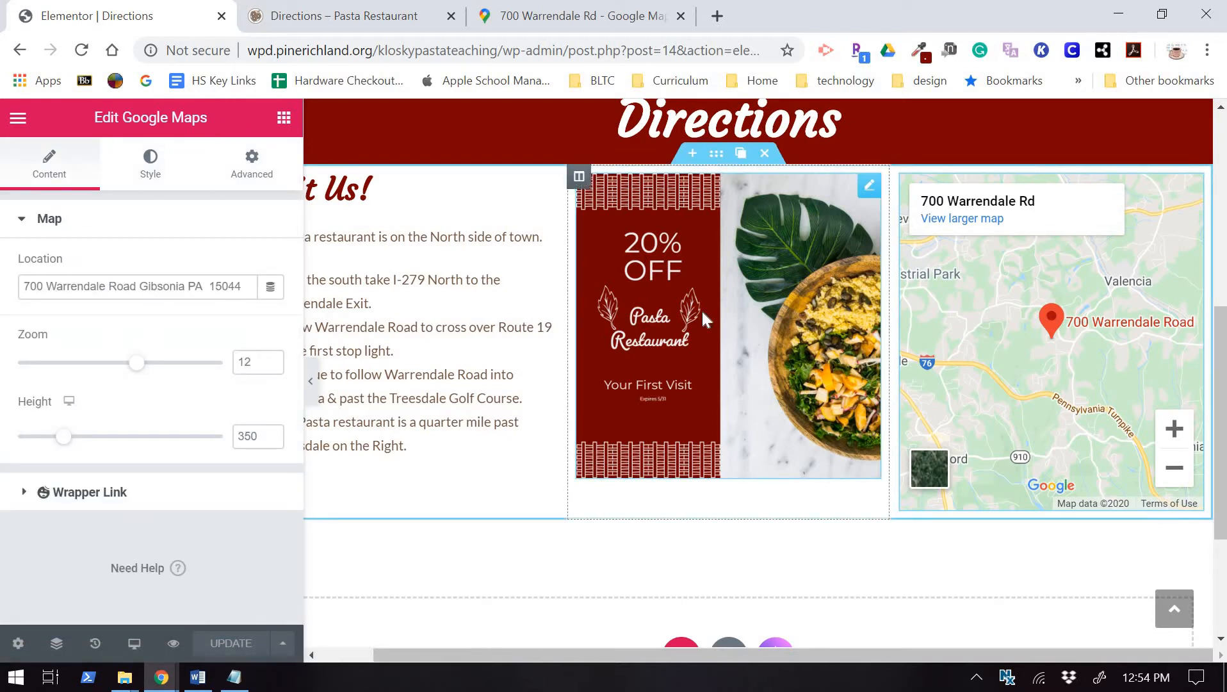
click(258, 13)
scroll(707, 293, down, 6)
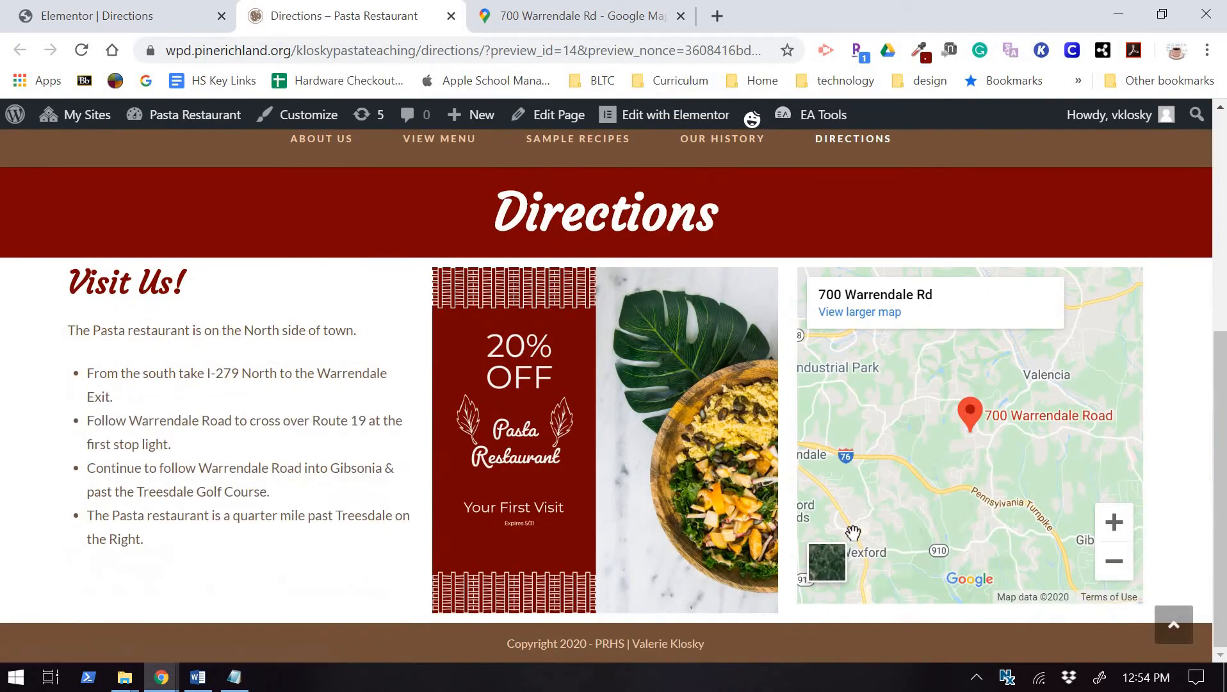
scroll(856, 509, up, 5)
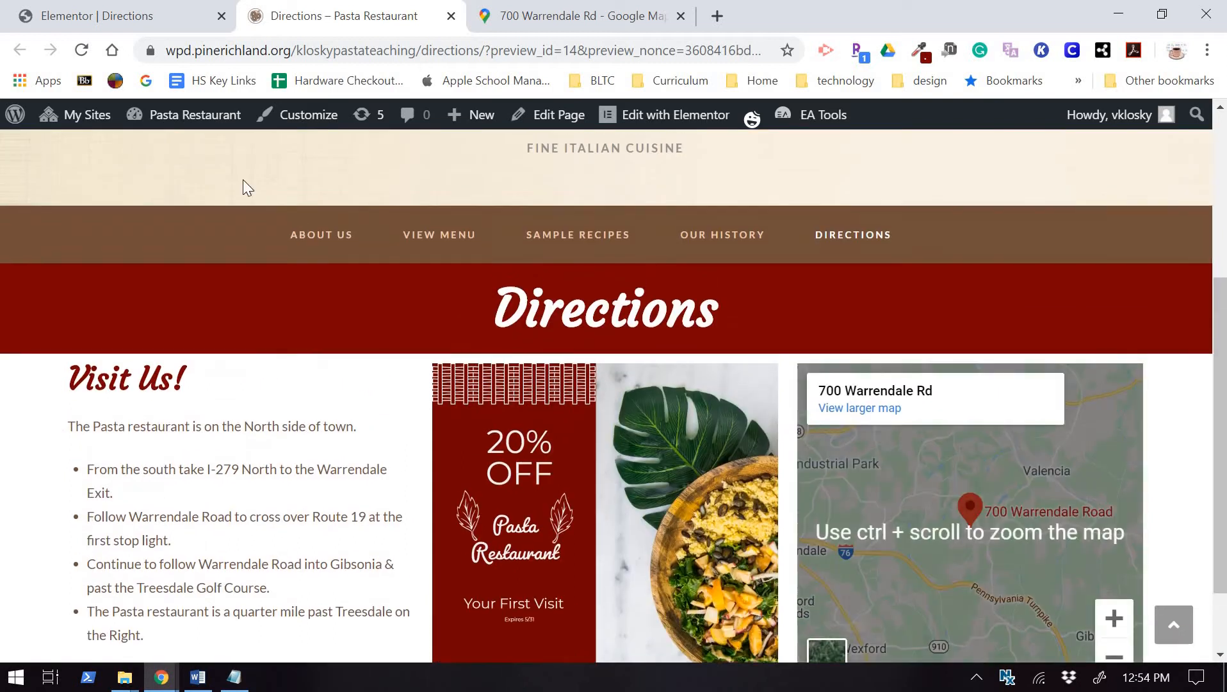
scroll(990, 551, down, 5)
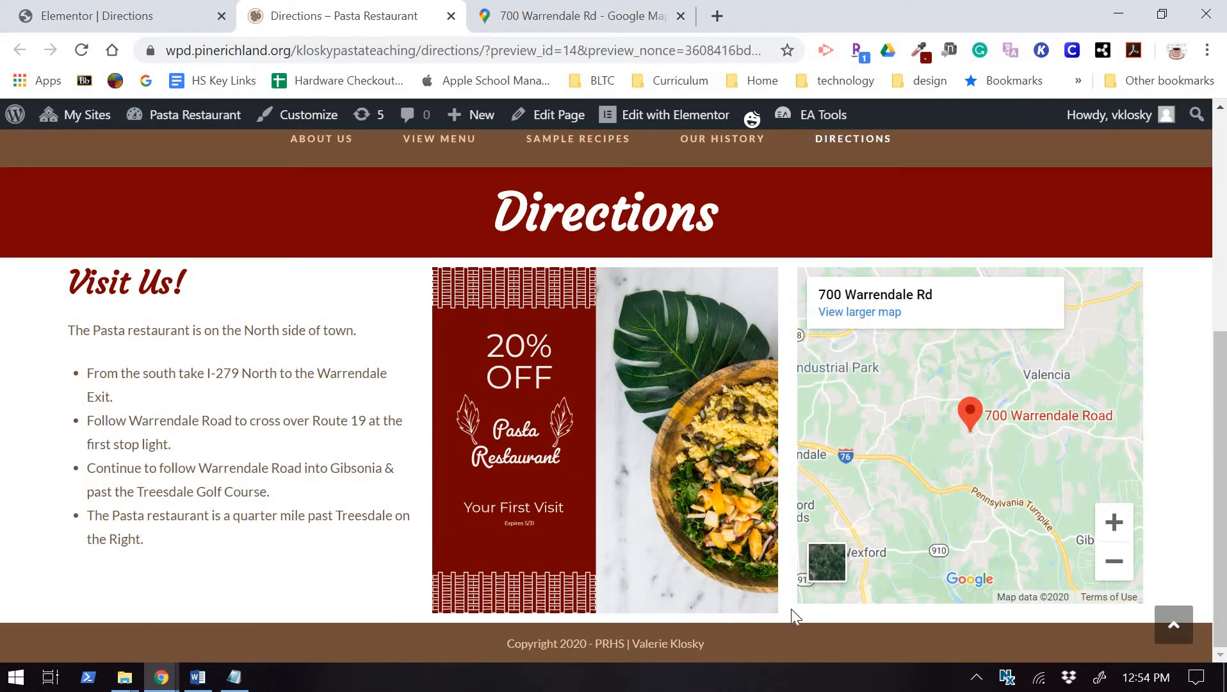
click(137, 18)
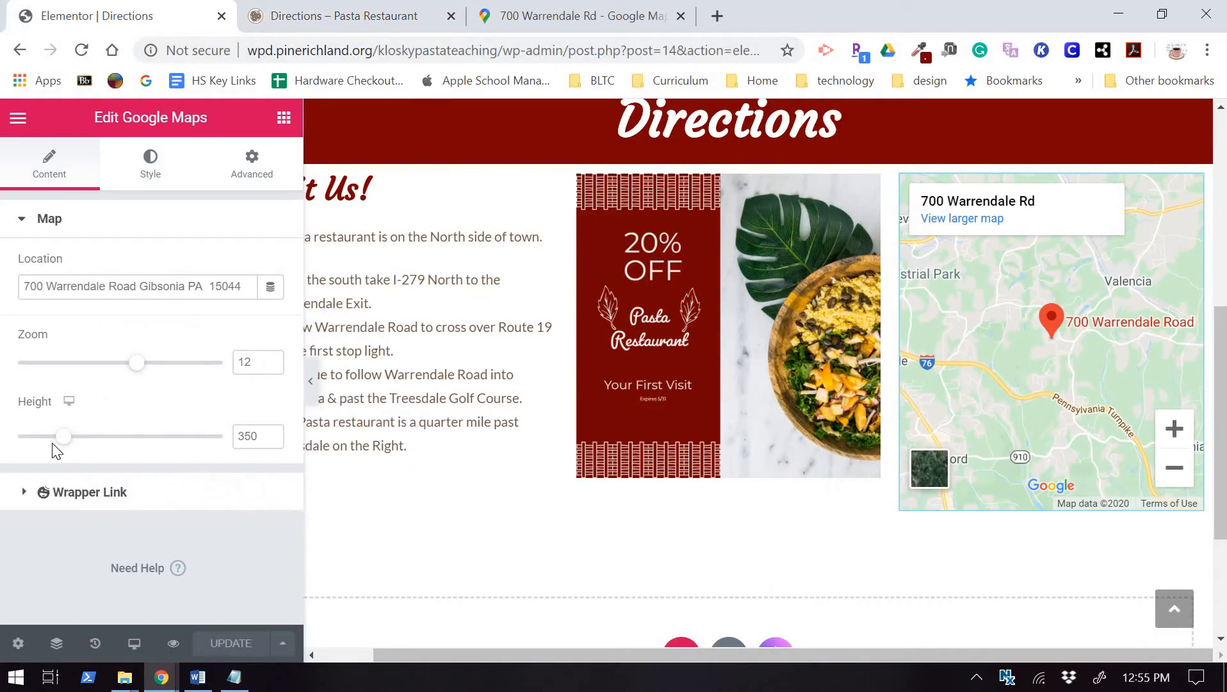
Set the Google map height to 360.
drag(68, 441, 66, 442)
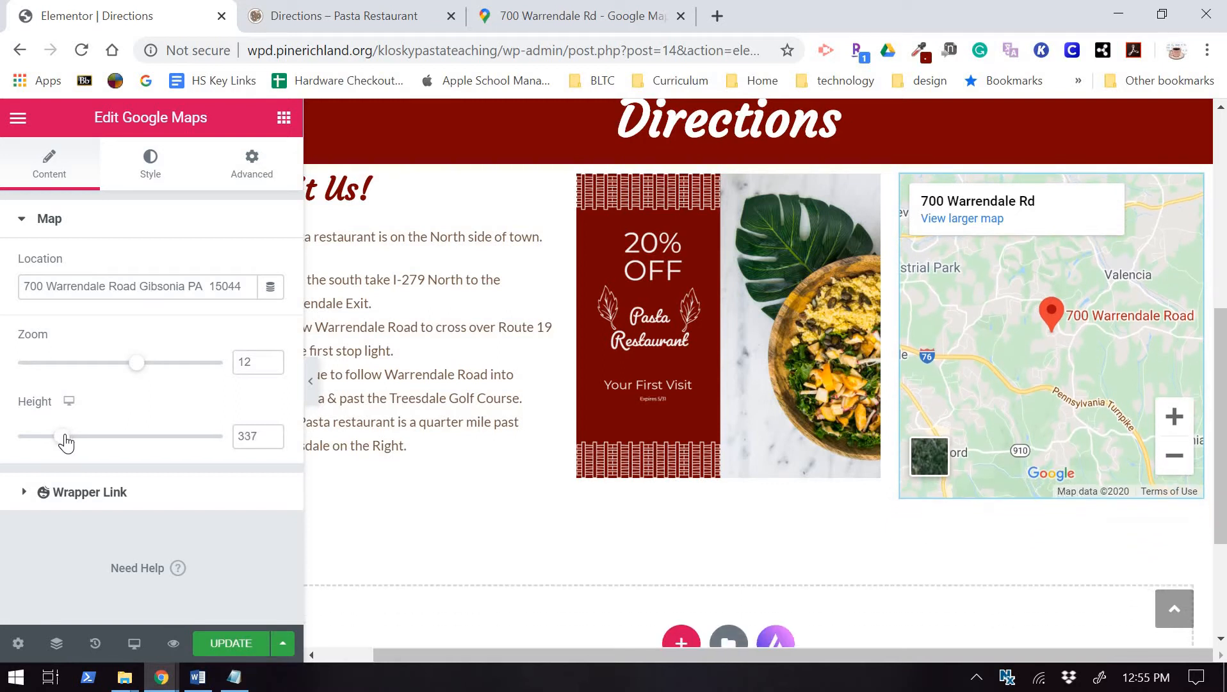
double_click(255, 437)
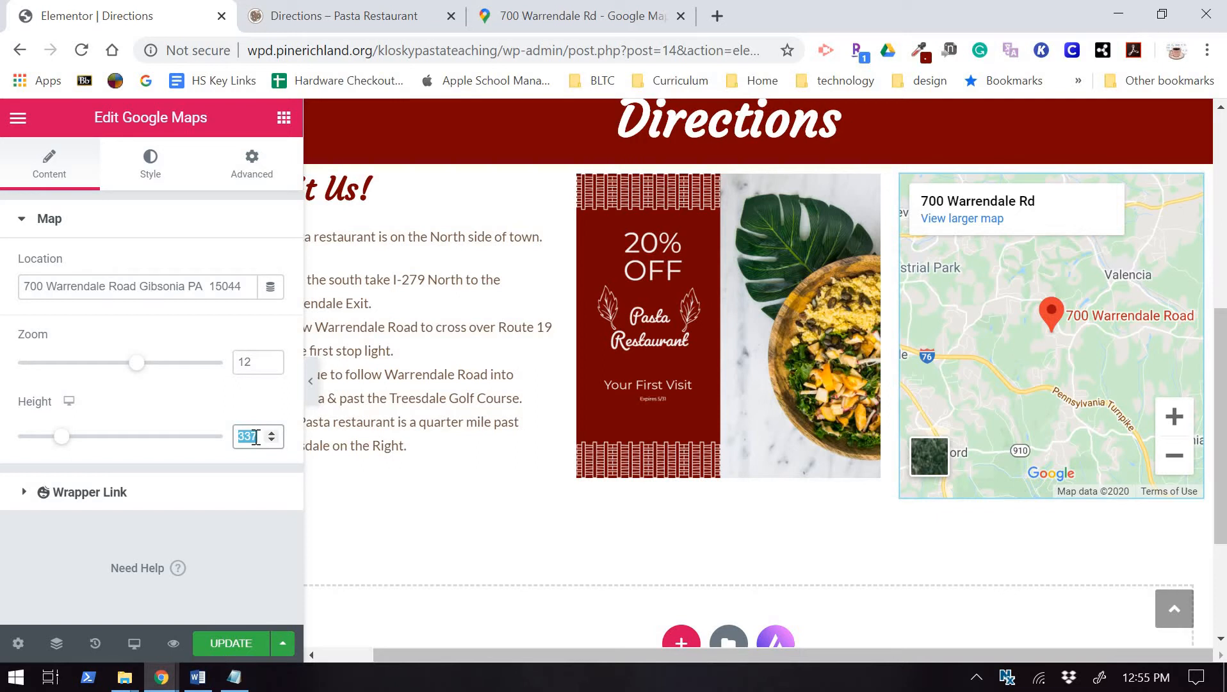
text(360)
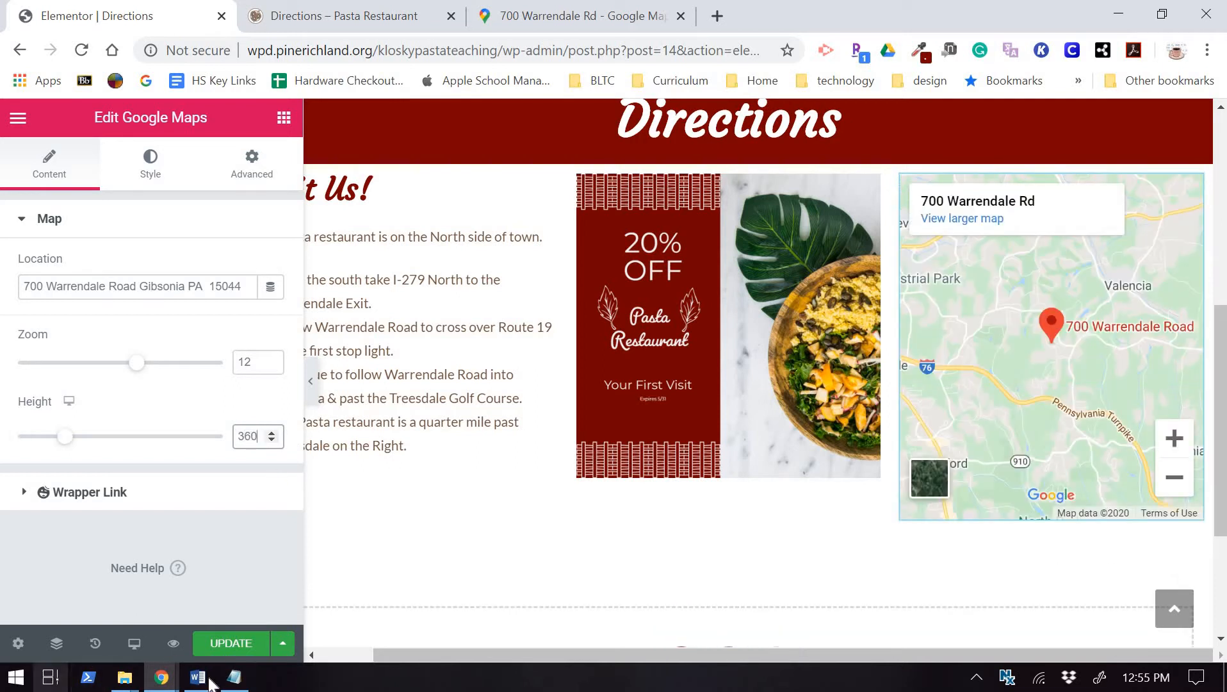
Save the page and view the live preview of the Directions page.
key(ctrl+s)
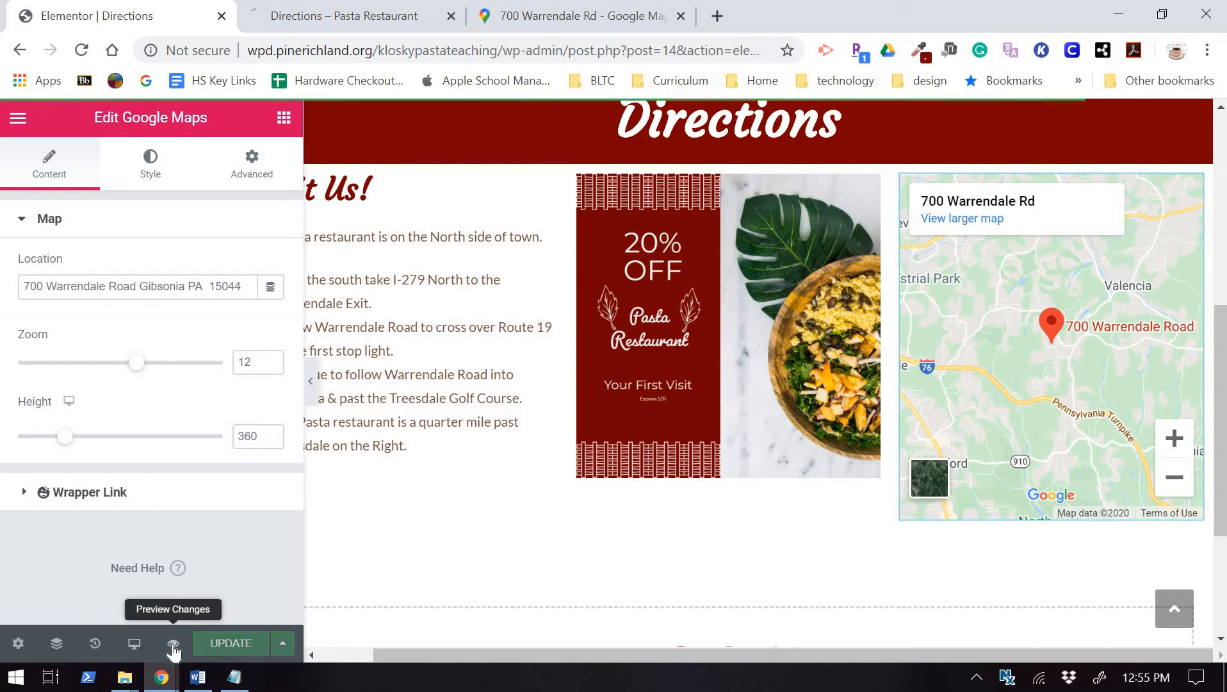
click(173, 644)
scroll(937, 376, down, 5)
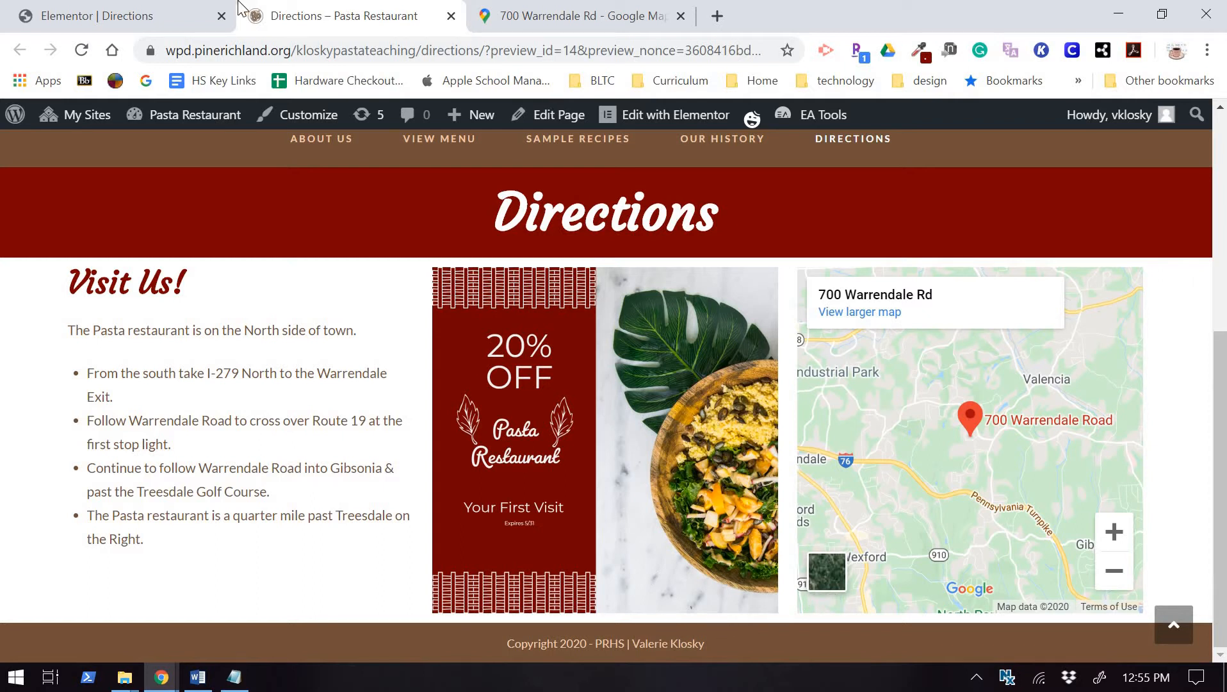
Go back to the Elementor | Directions editor and scroll to the empty section below the map.
click(98, 16)
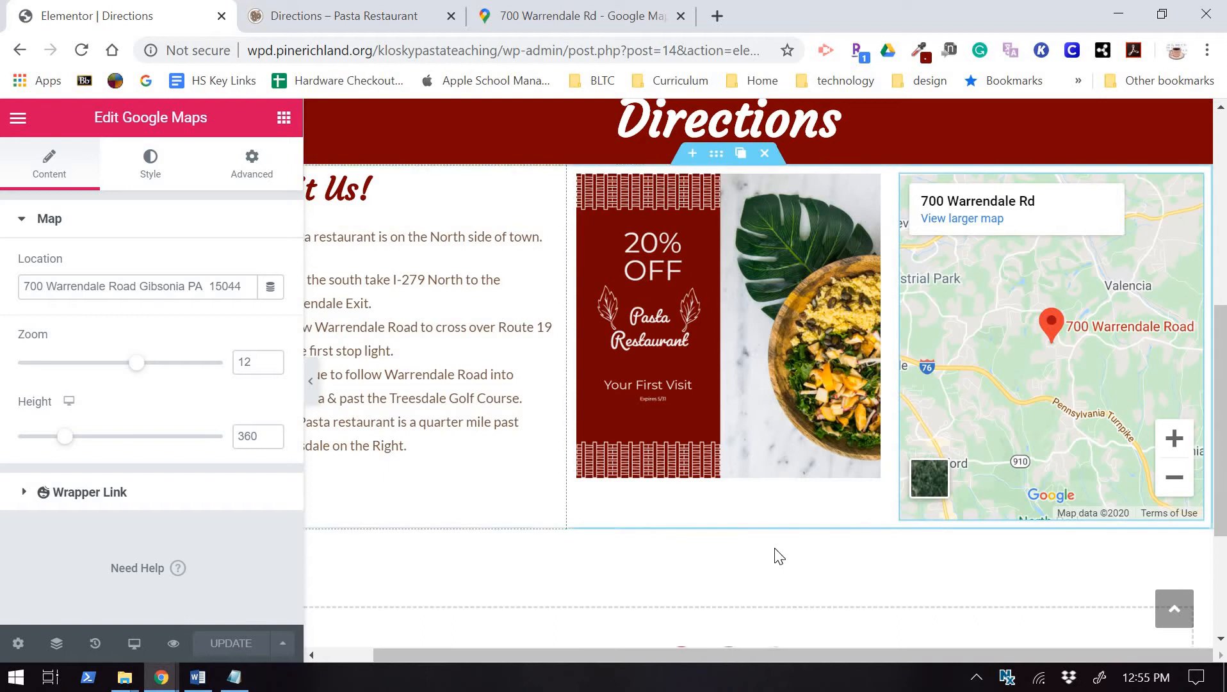
scroll(806, 491, down, 1)
scroll(1011, 552, down, 3)
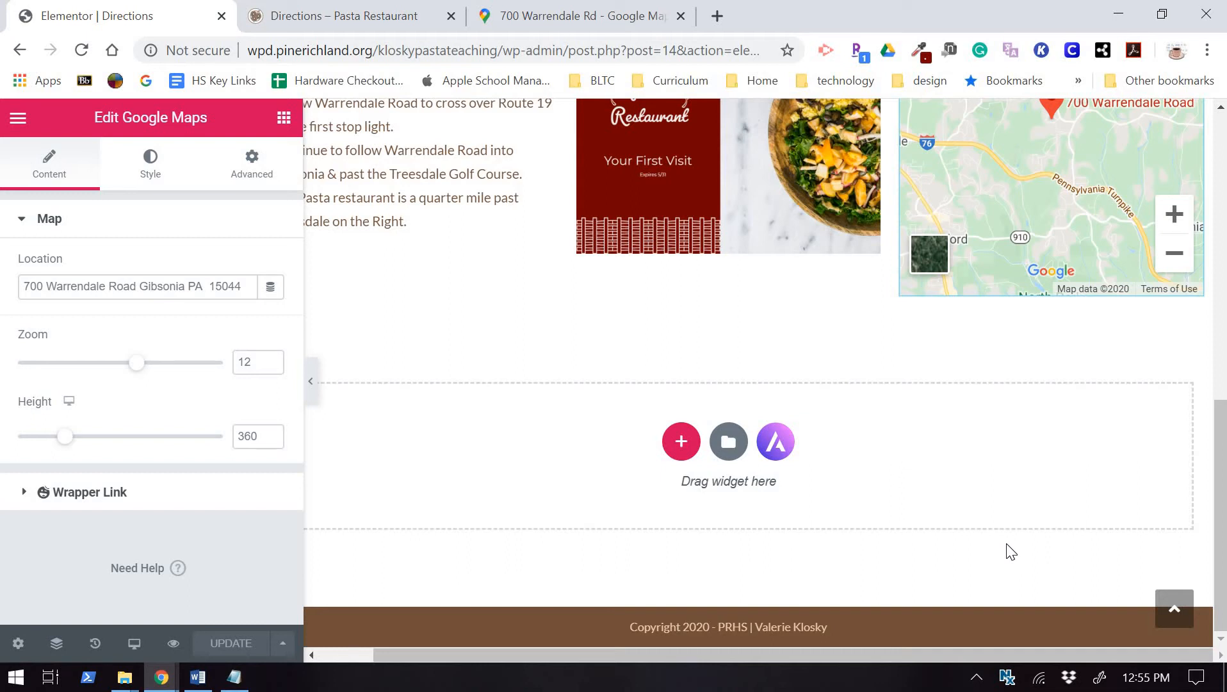
From Starter Templates, bring in the Organic Store Contact page below the map.
click(776, 442)
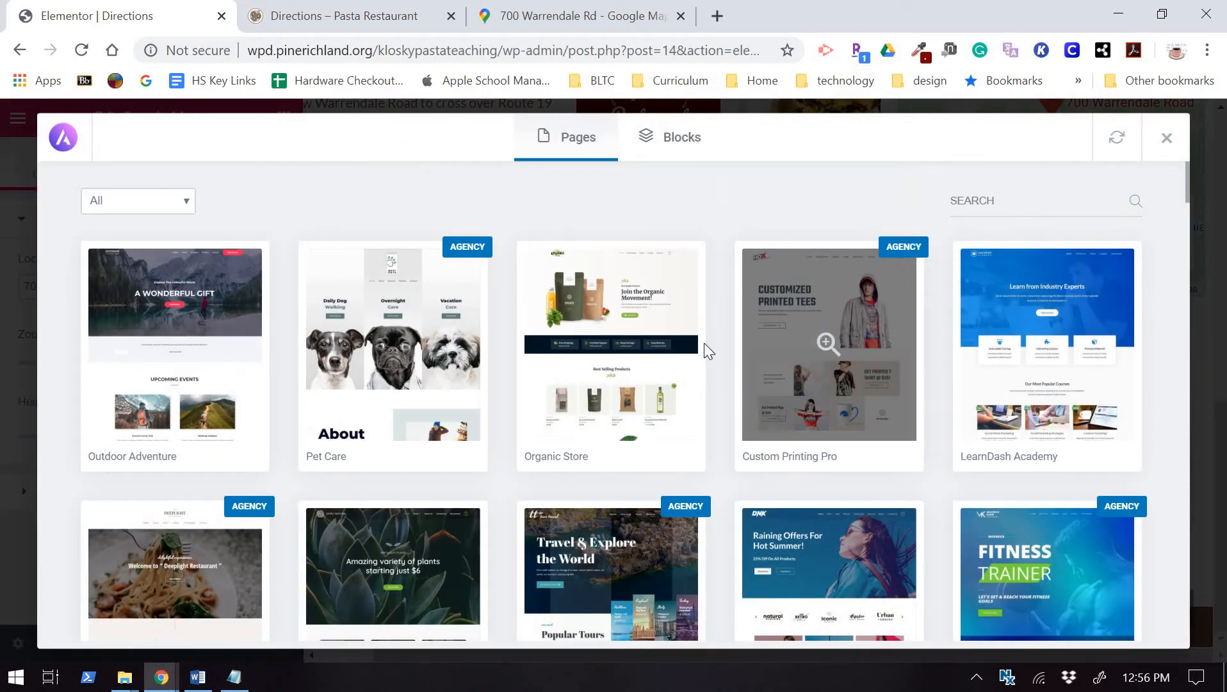
click(648, 435)
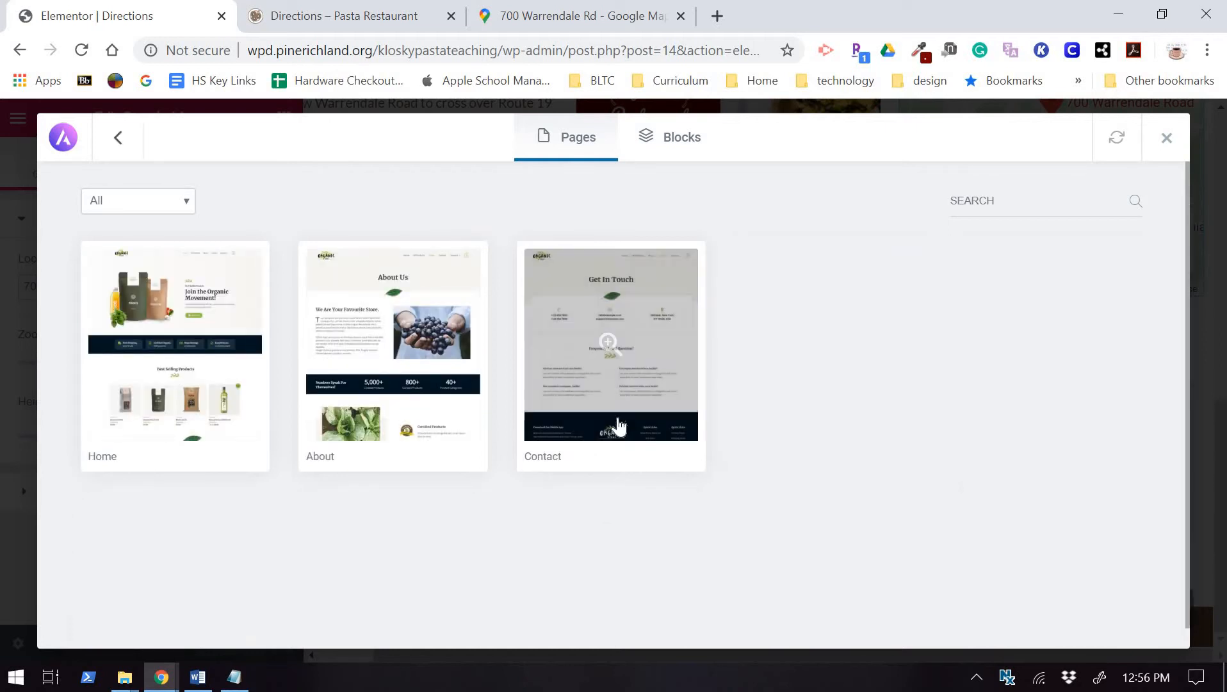
click(640, 394)
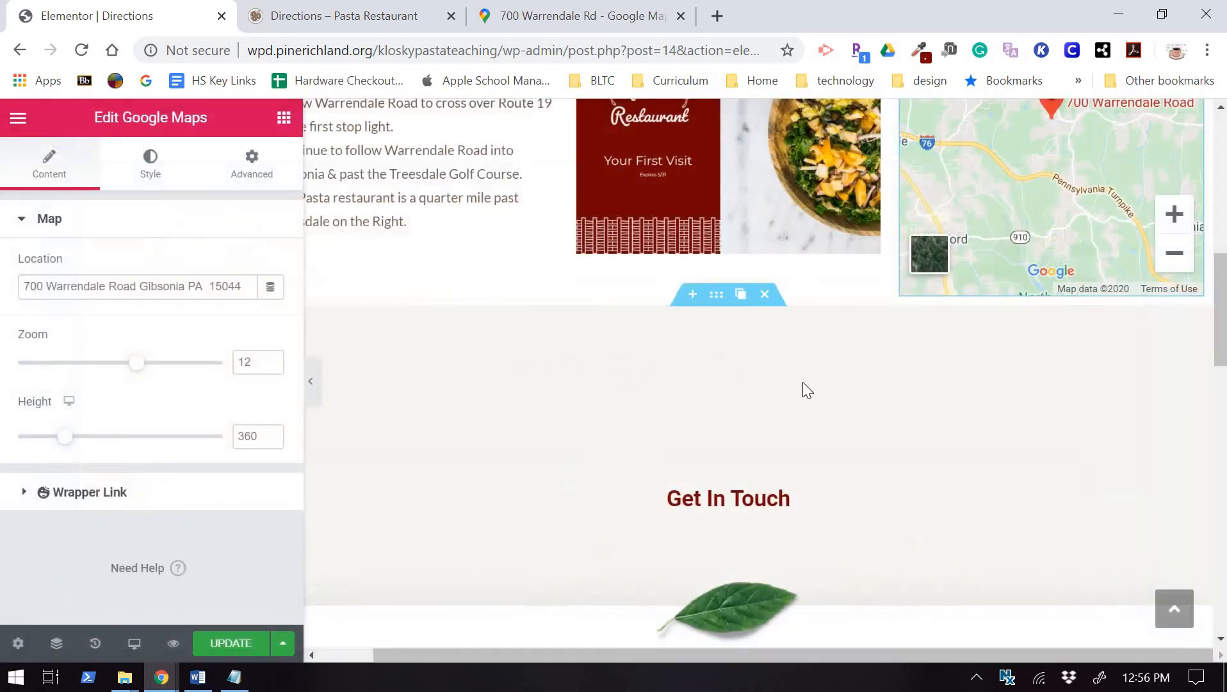
Delete the imported Frequently Asked Question section.
scroll(804, 407, down, 10)
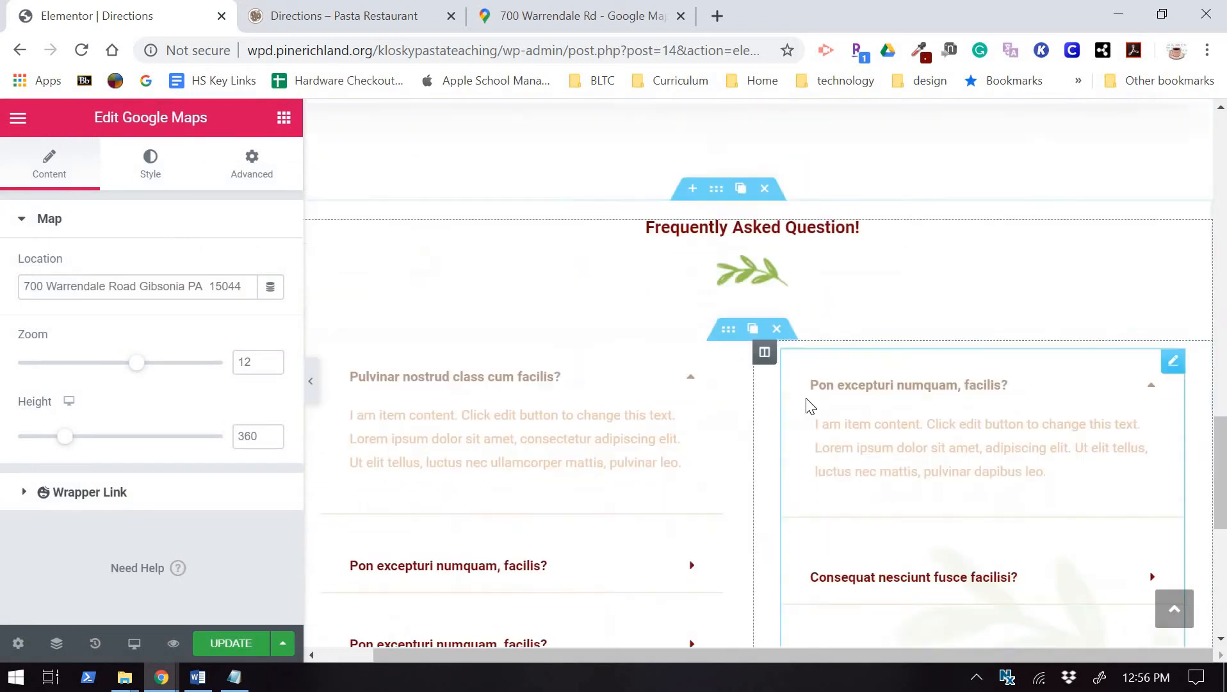
scroll(812, 405, up, 10)
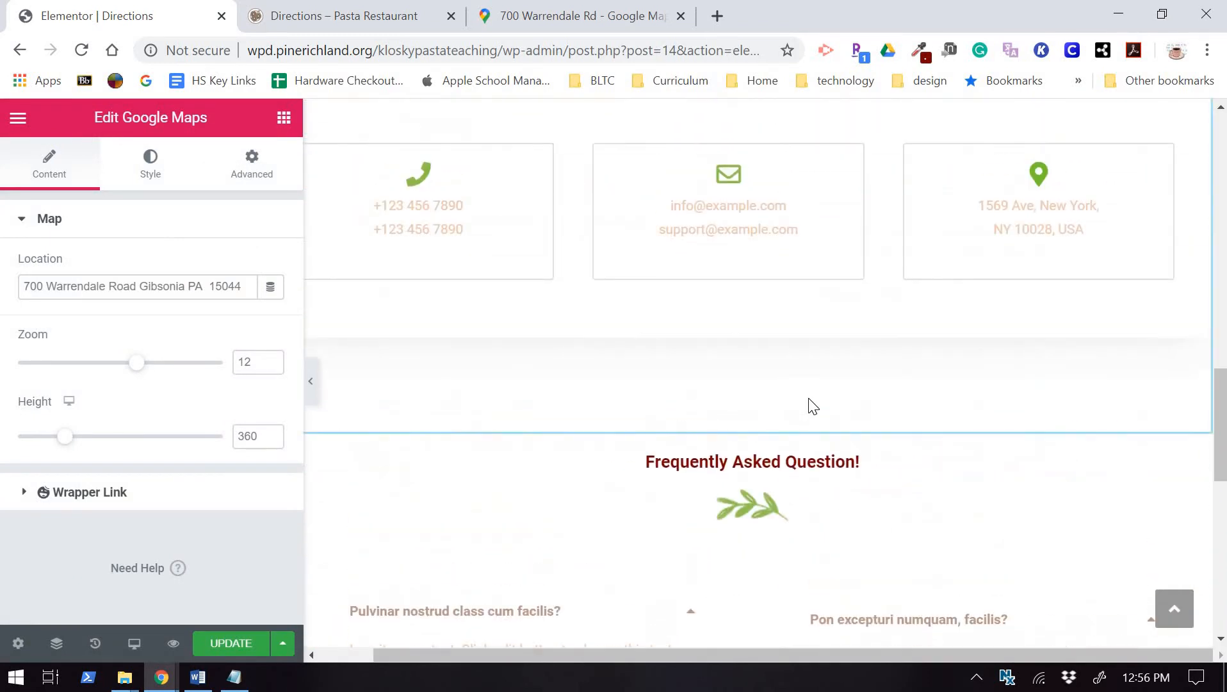
scroll(812, 405, down, 4)
scroll(812, 405, up, 2)
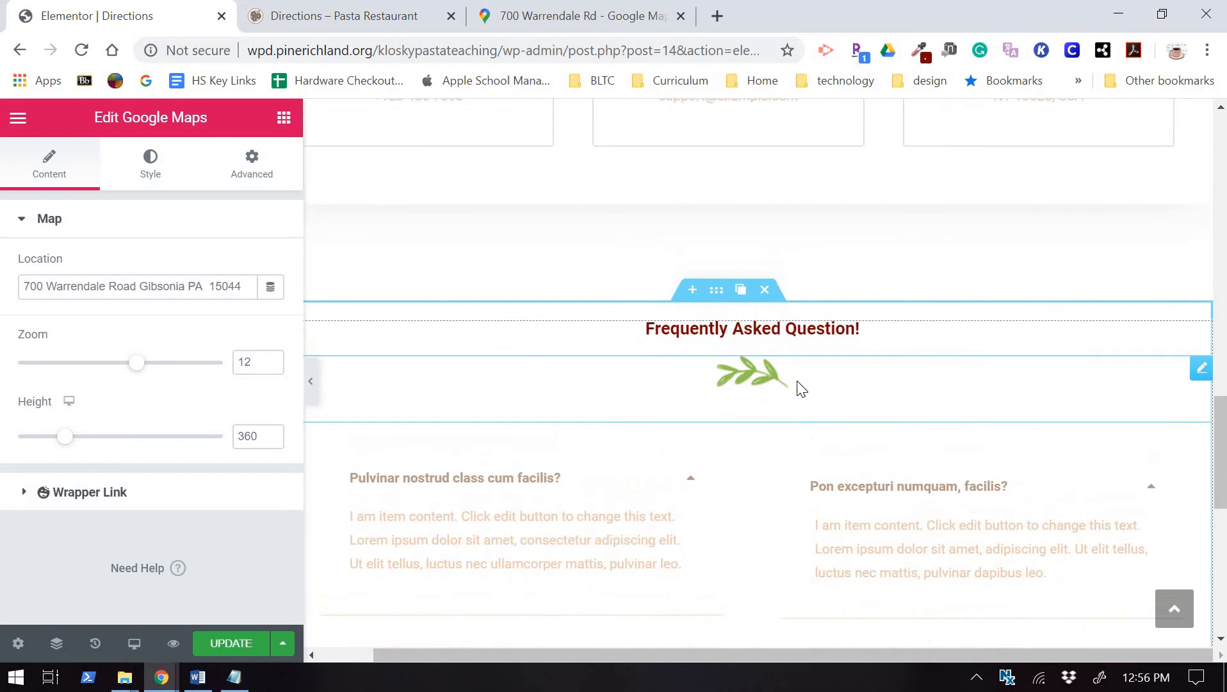
click(765, 291)
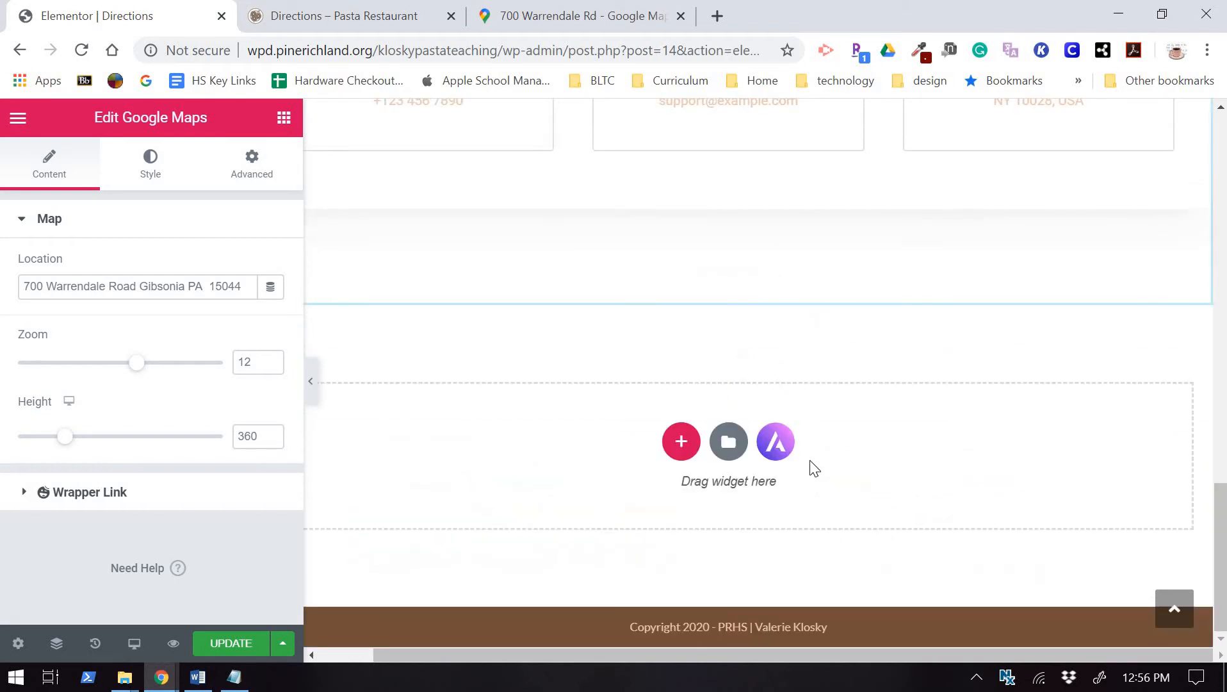
Delete the imported Get In Touch section.
scroll(820, 452, up, 2)
scroll(820, 452, up, 4)
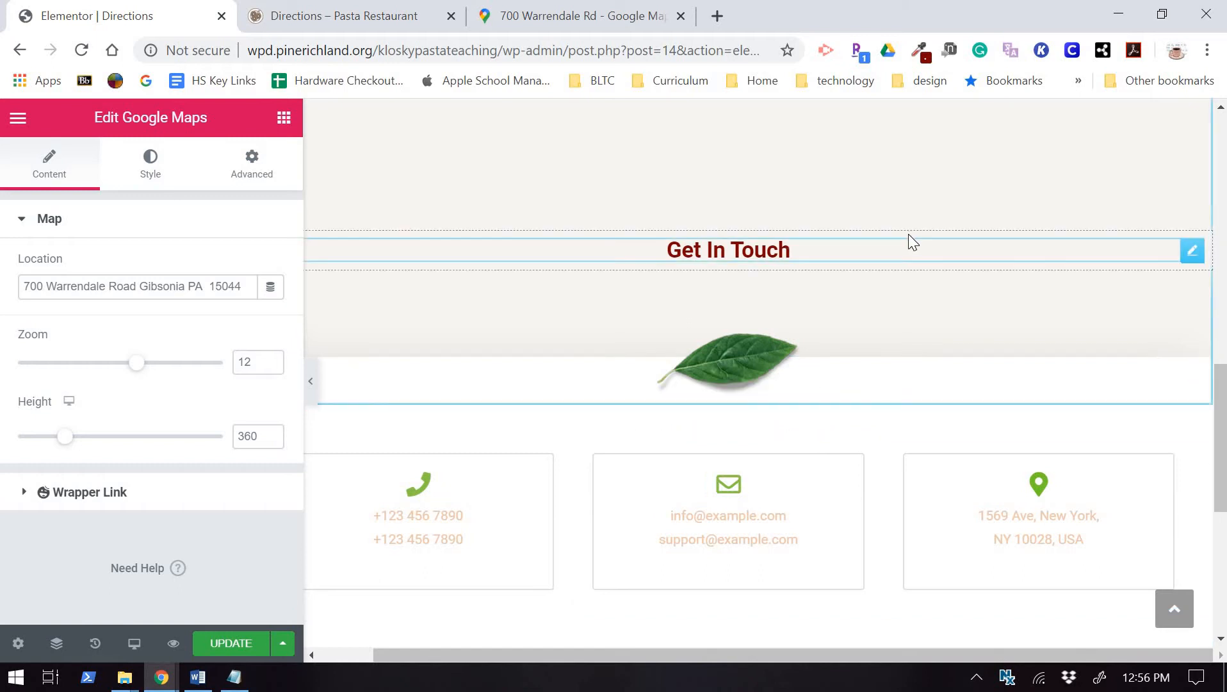
scroll(808, 269, up, 1)
scroll(803, 260, up, 2)
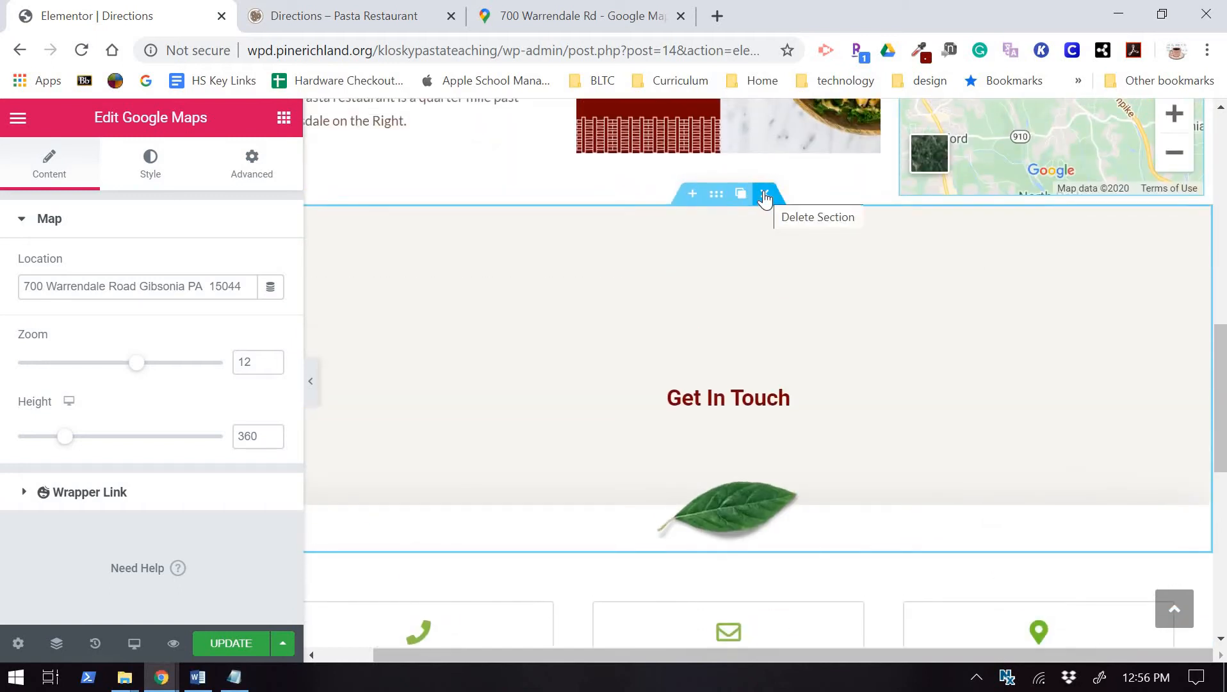
click(765, 193)
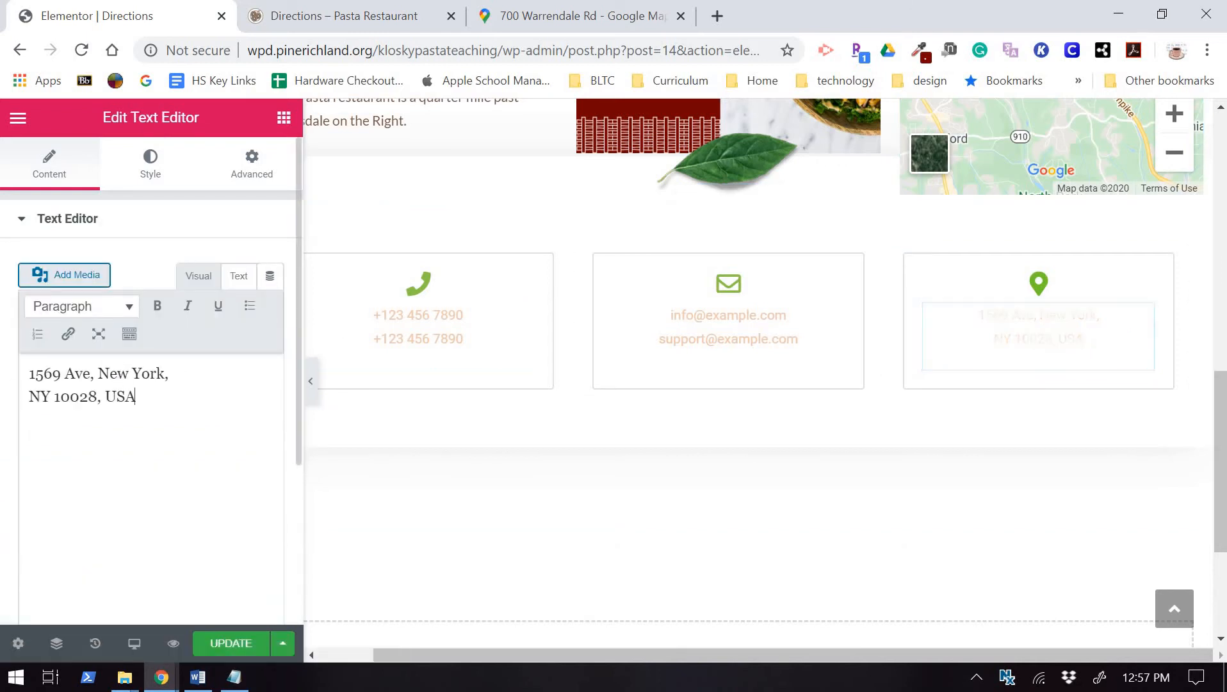
drag(135, 397, 13, 365)
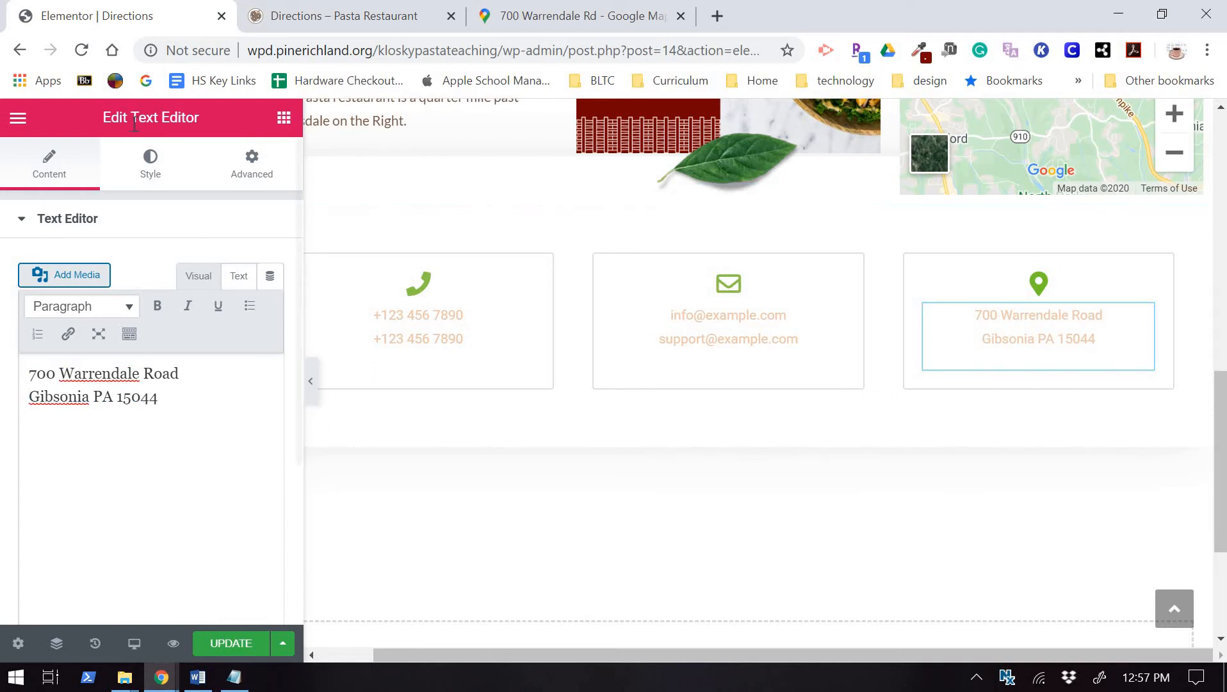
click(166, 184)
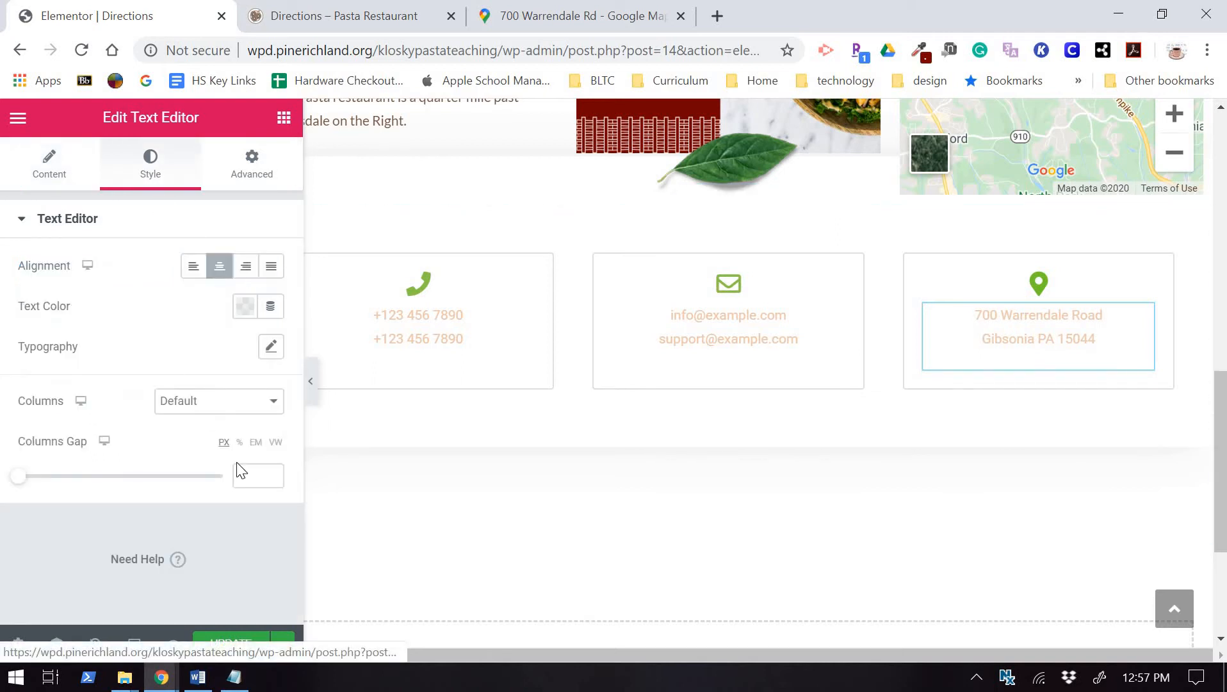
click(249, 316)
click(154, 376)
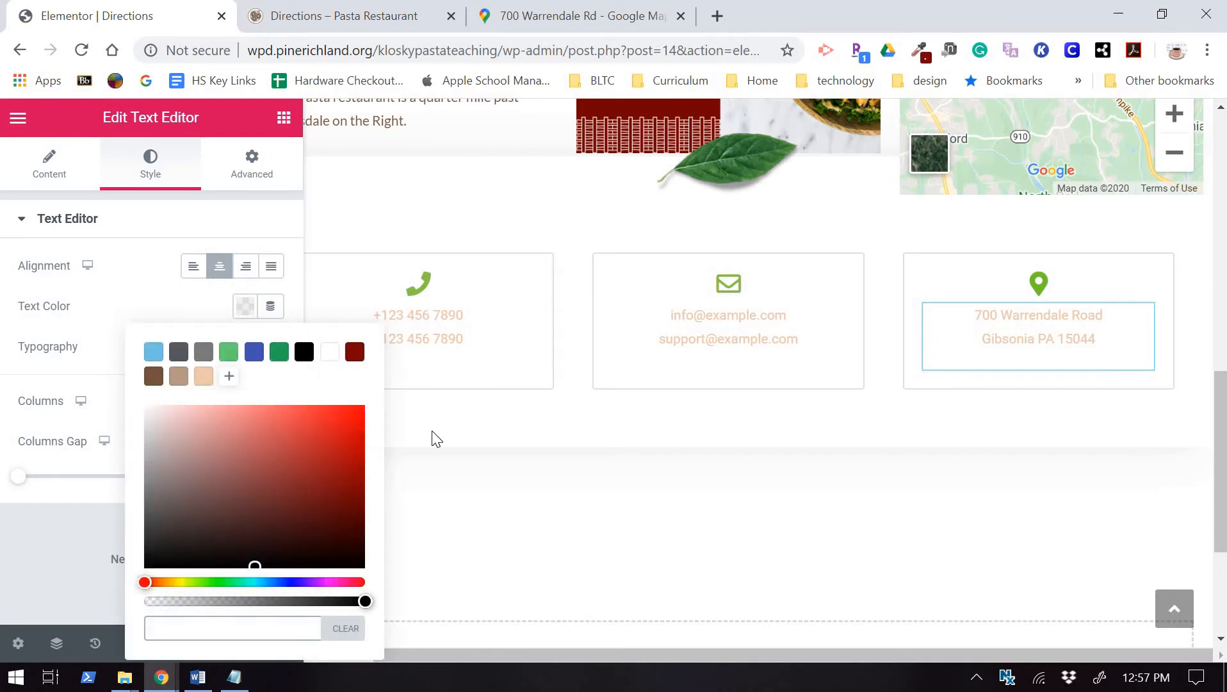
click(743, 343)
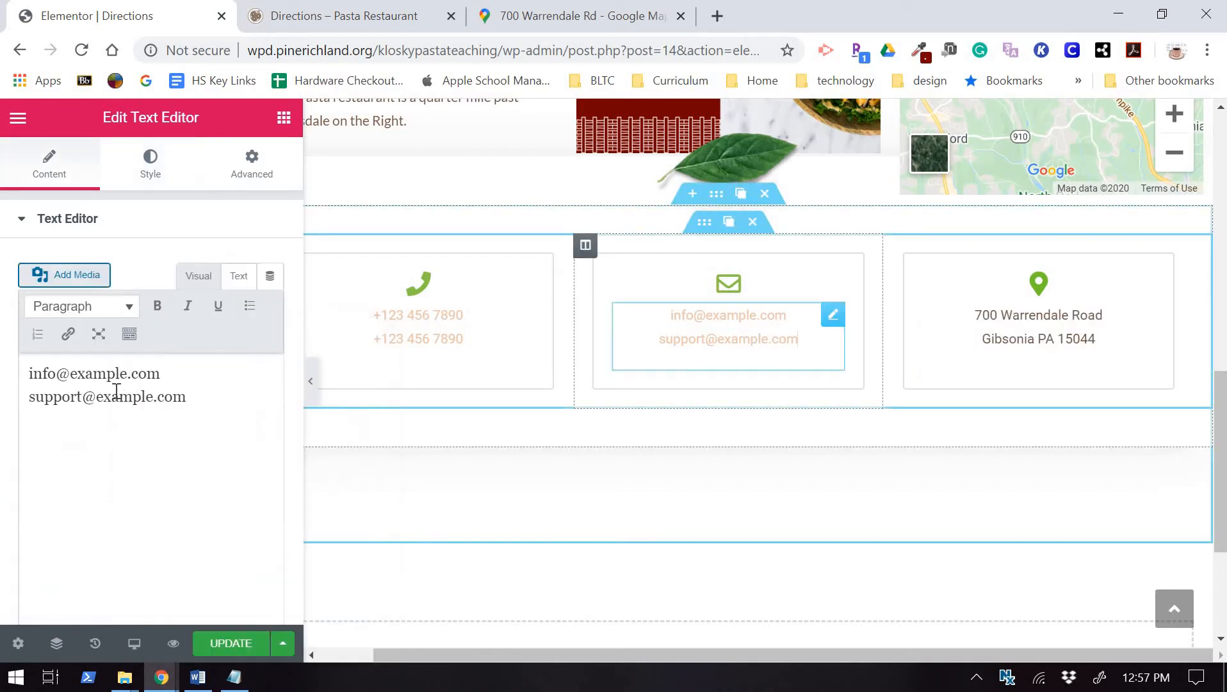
Remove the second sample email line and change the remaining one to the restaurant's email address.
drag(186, 400, 25, 403)
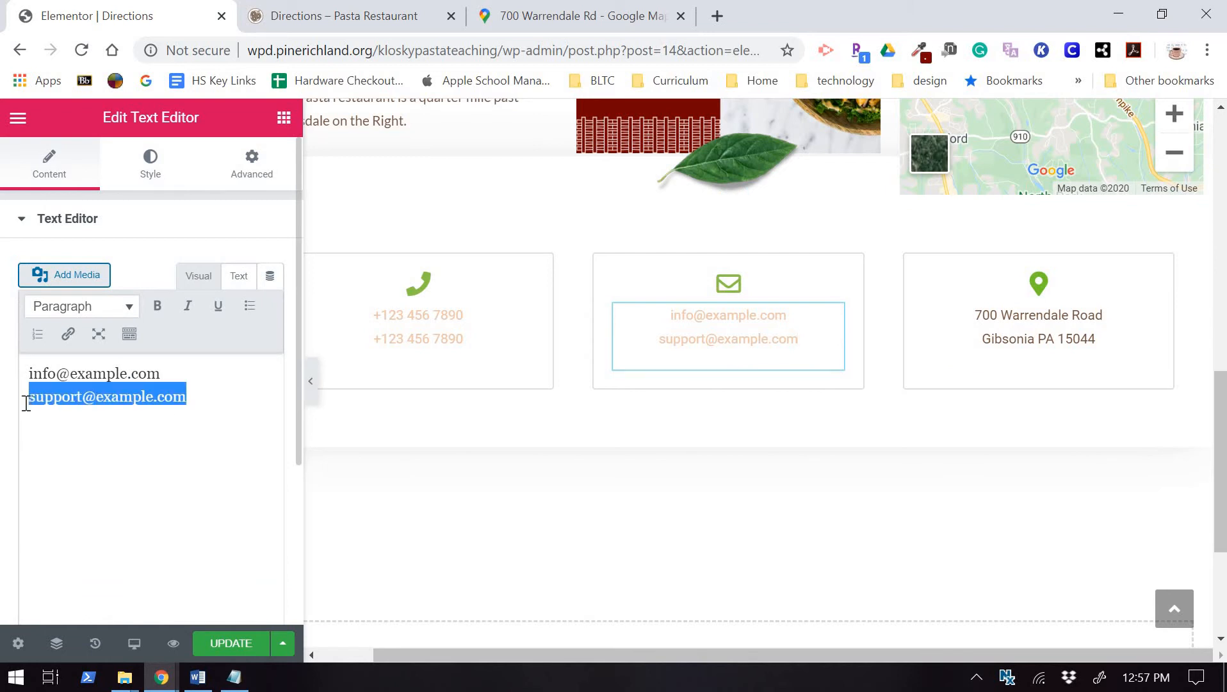
key(BackSpace)
key(BackSpace)
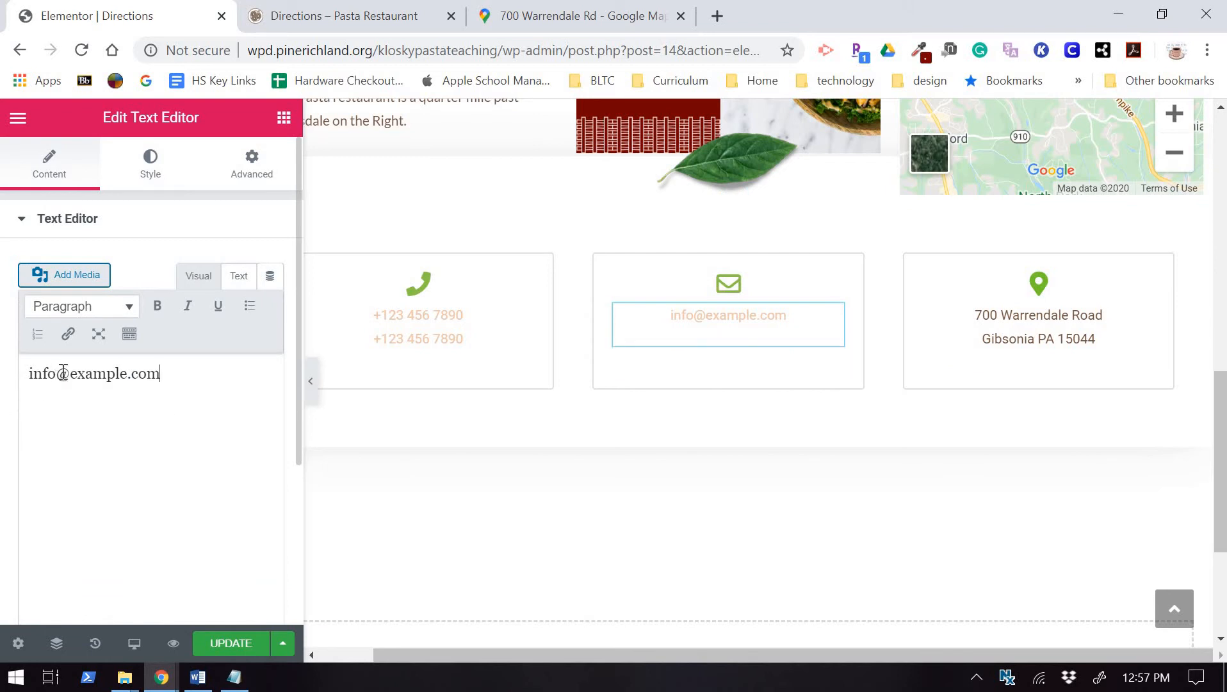
double_click(98, 374)
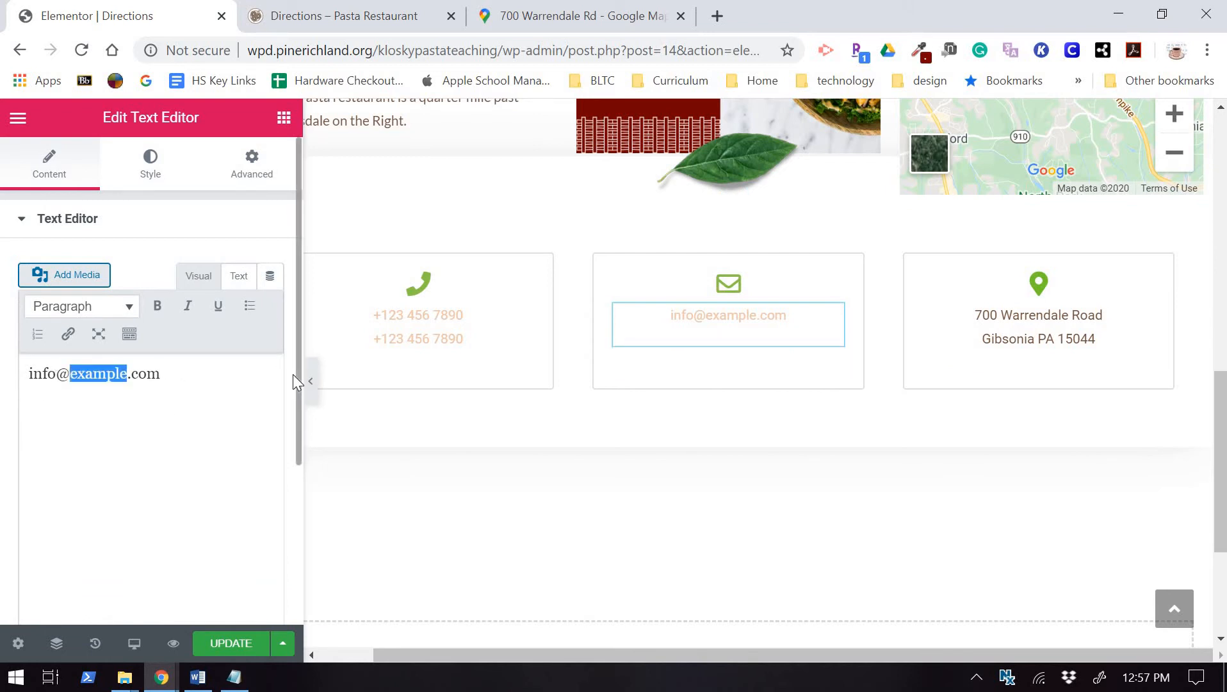
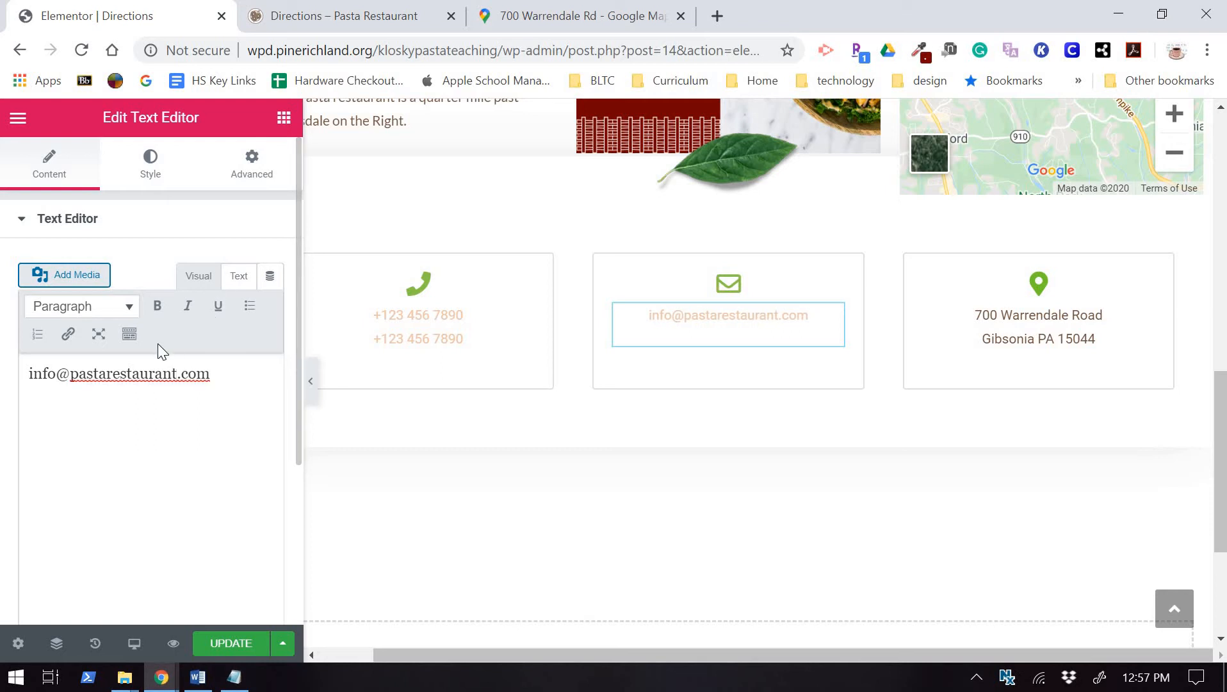
Make the email text the brown preset color.
click(151, 176)
click(244, 307)
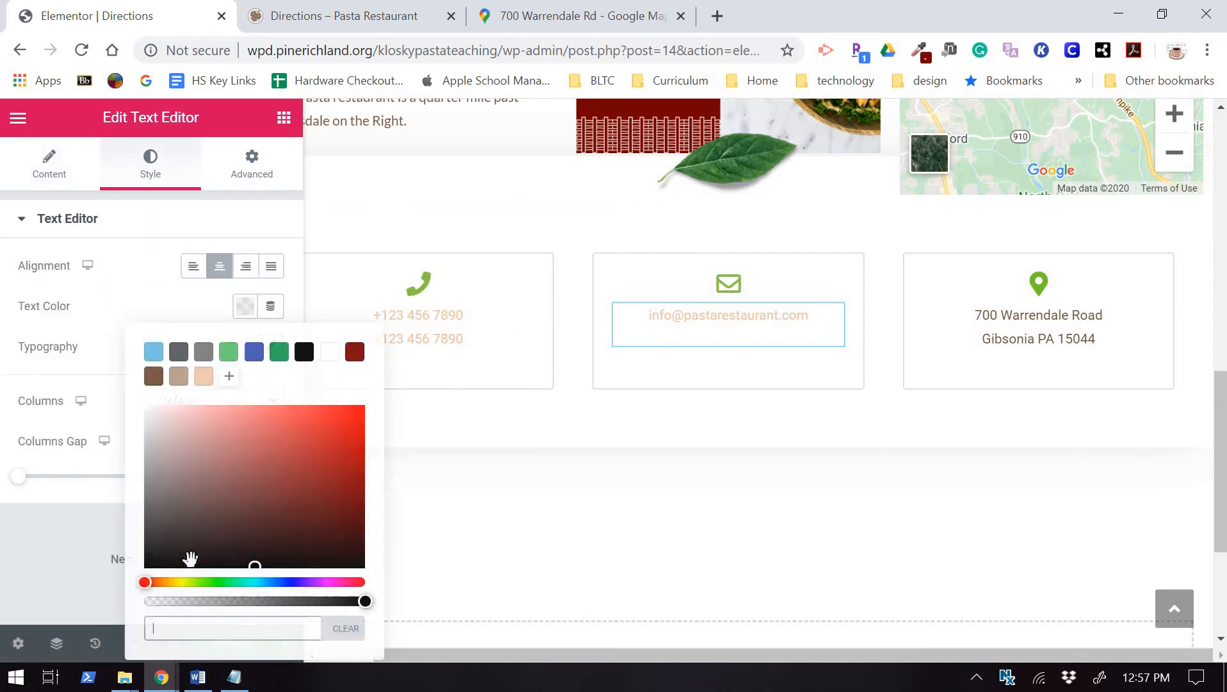
click(154, 378)
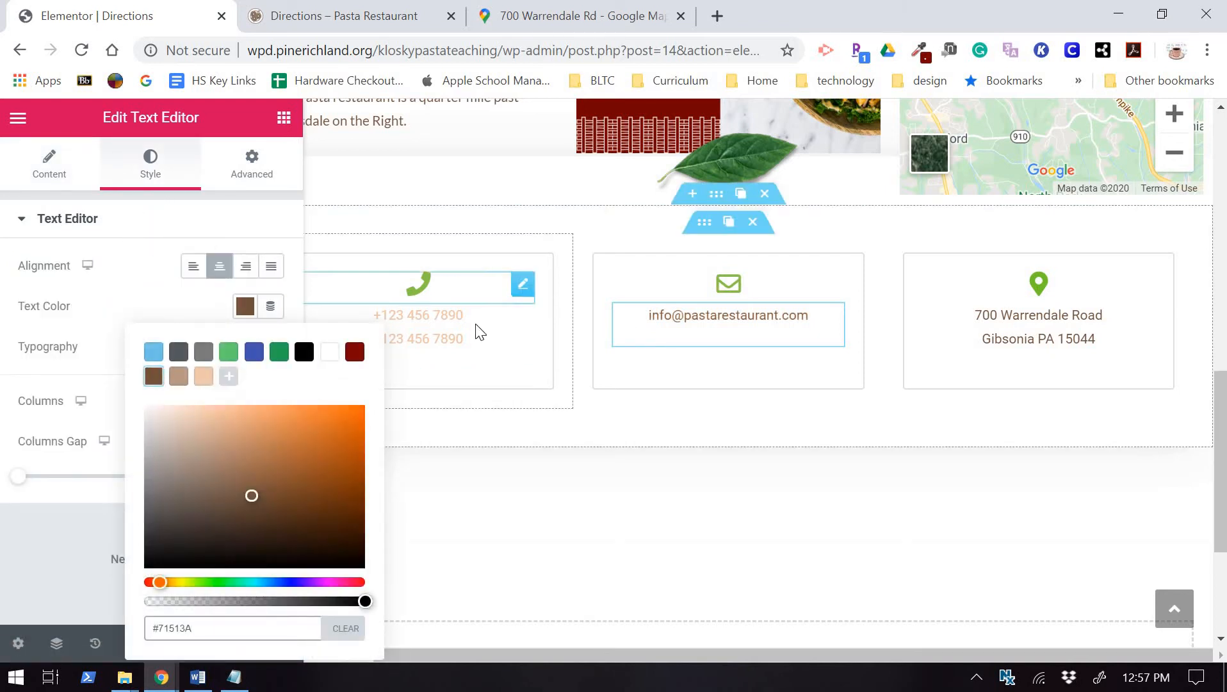
click(440, 333)
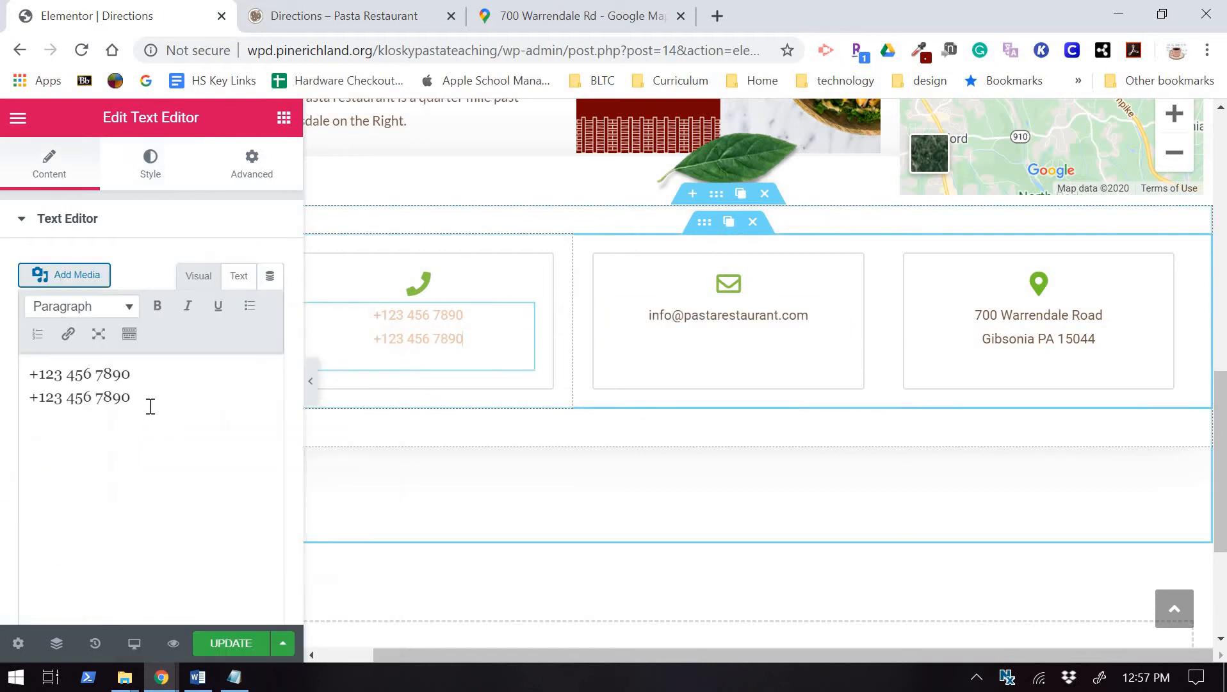
Replace both placeholder phone lines with the restaurant's phone number.
drag(82, 397, 8, 382)
key(BackSpace)
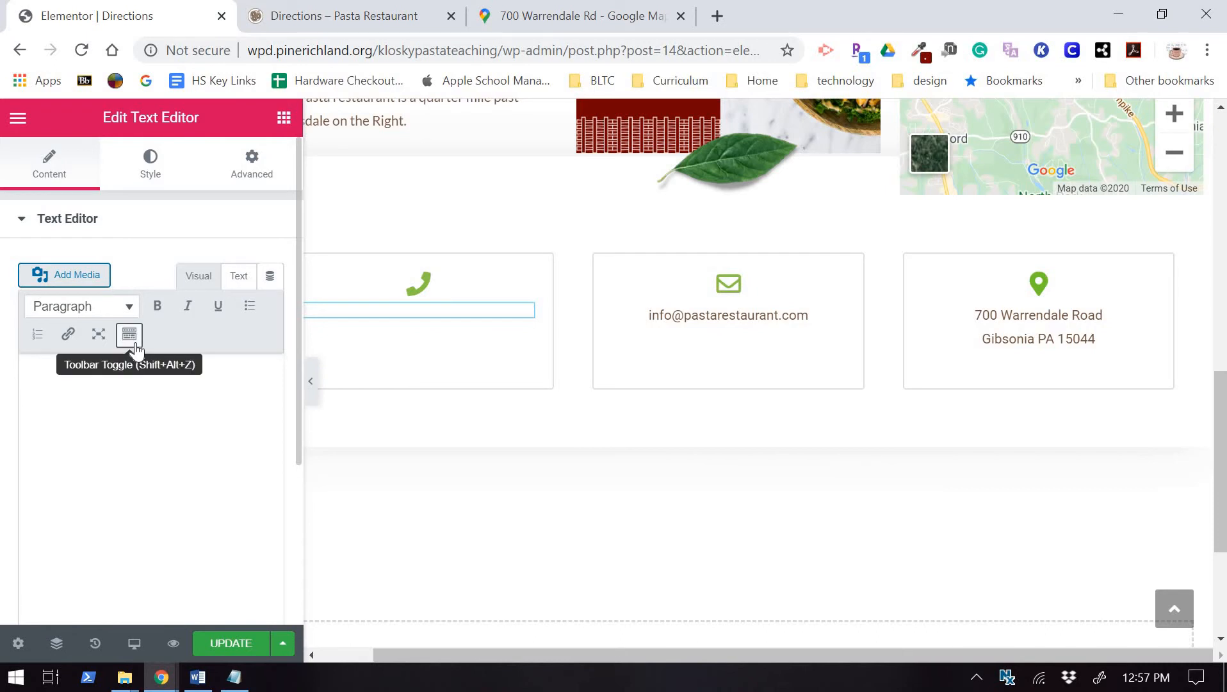
text(74)
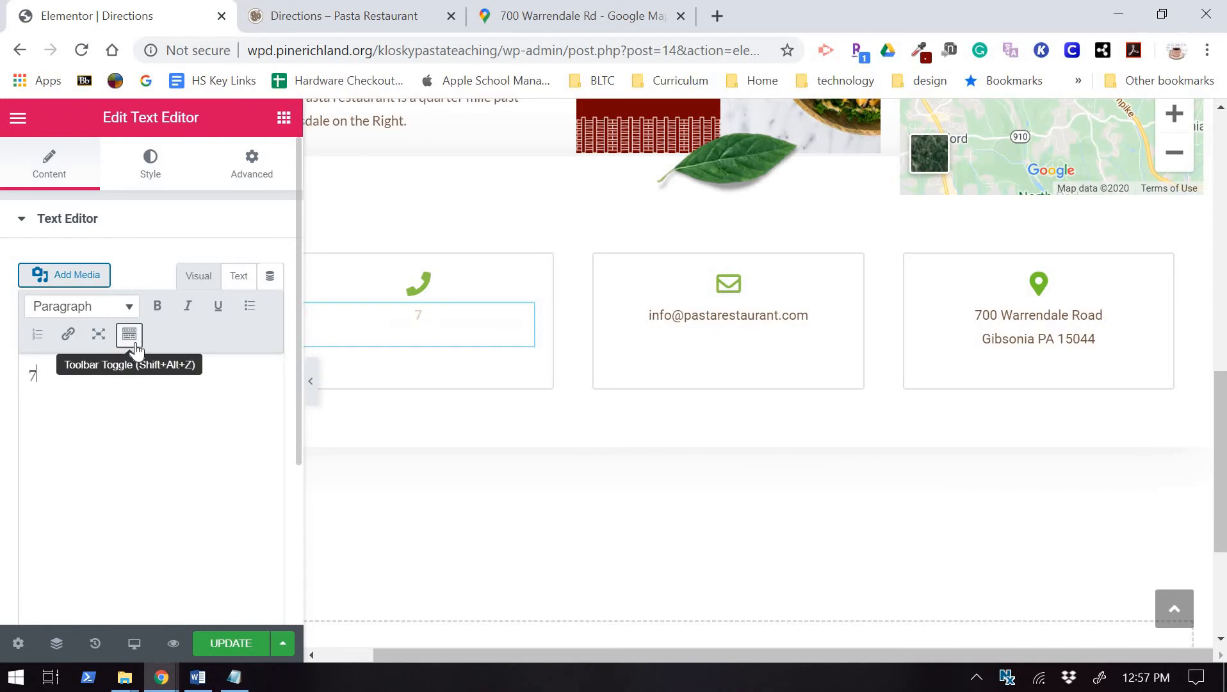
key(BackSpace)
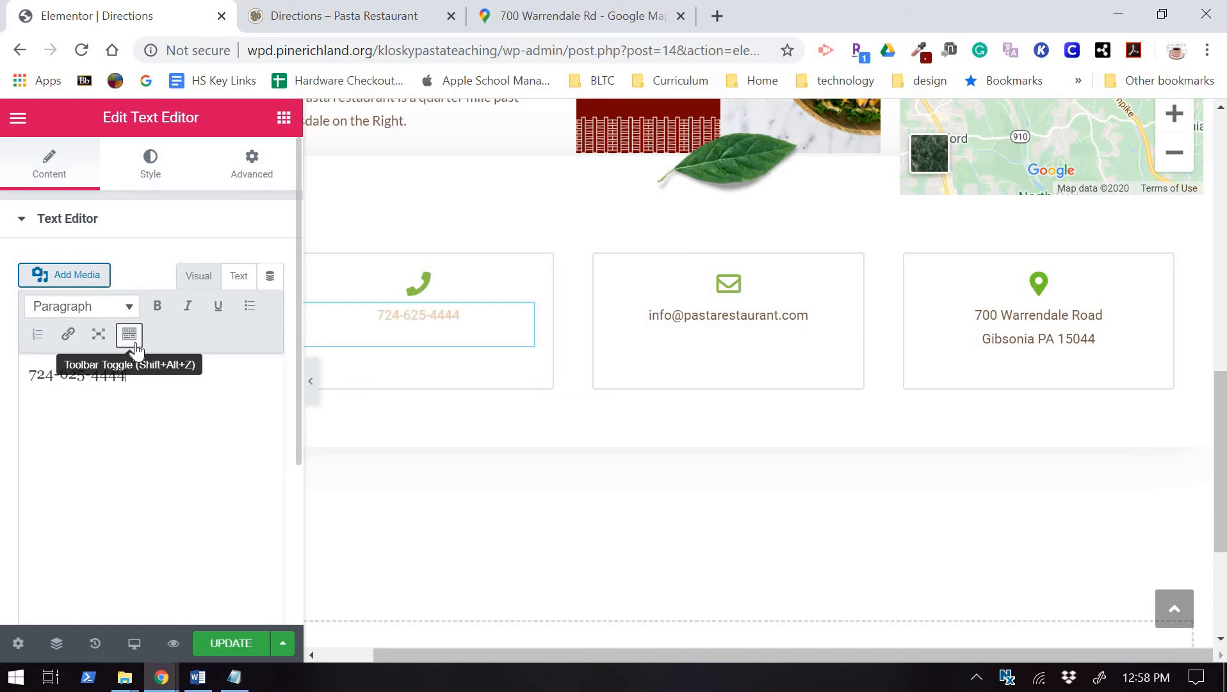
Make the phone number text the brown preset color.
click(132, 181)
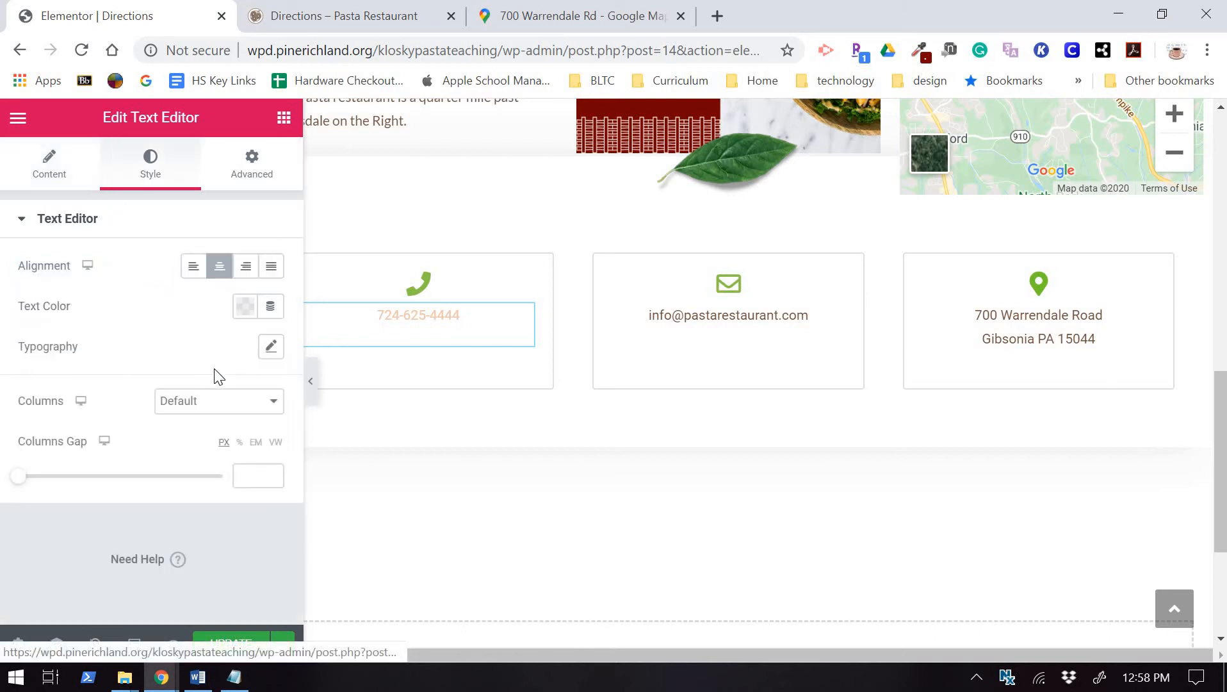
click(245, 306)
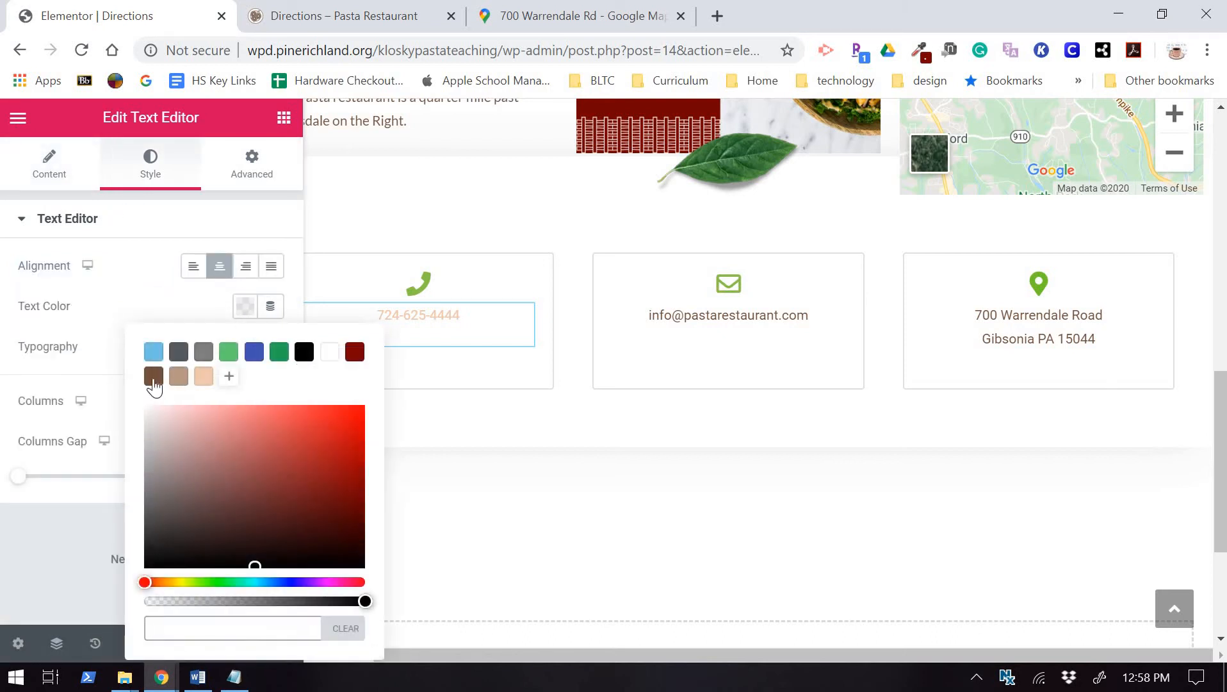
click(153, 377)
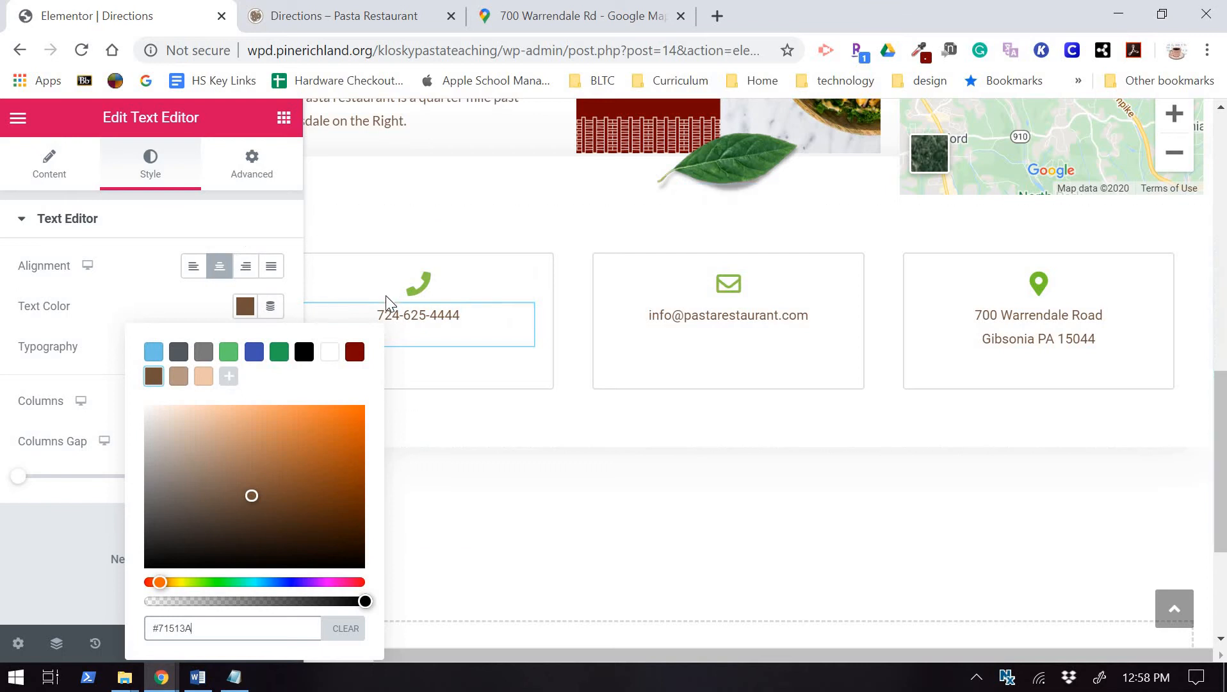
click(421, 292)
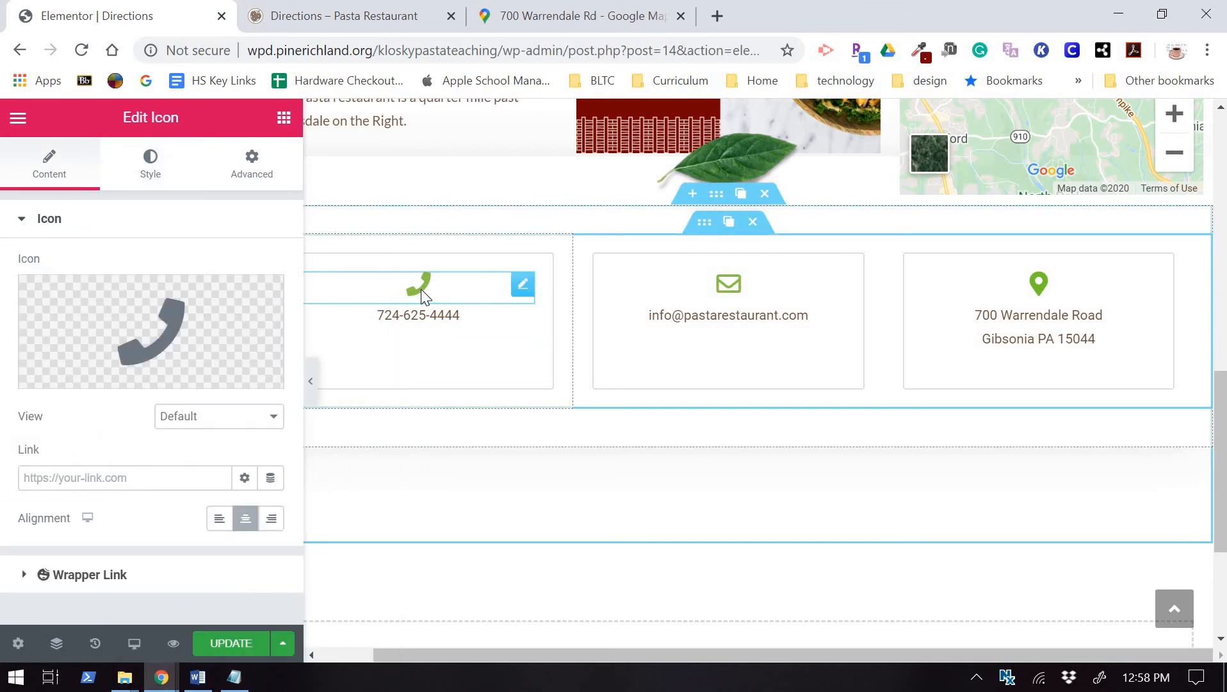
Change the phone and email icons from green to dark red #790000.
click(160, 170)
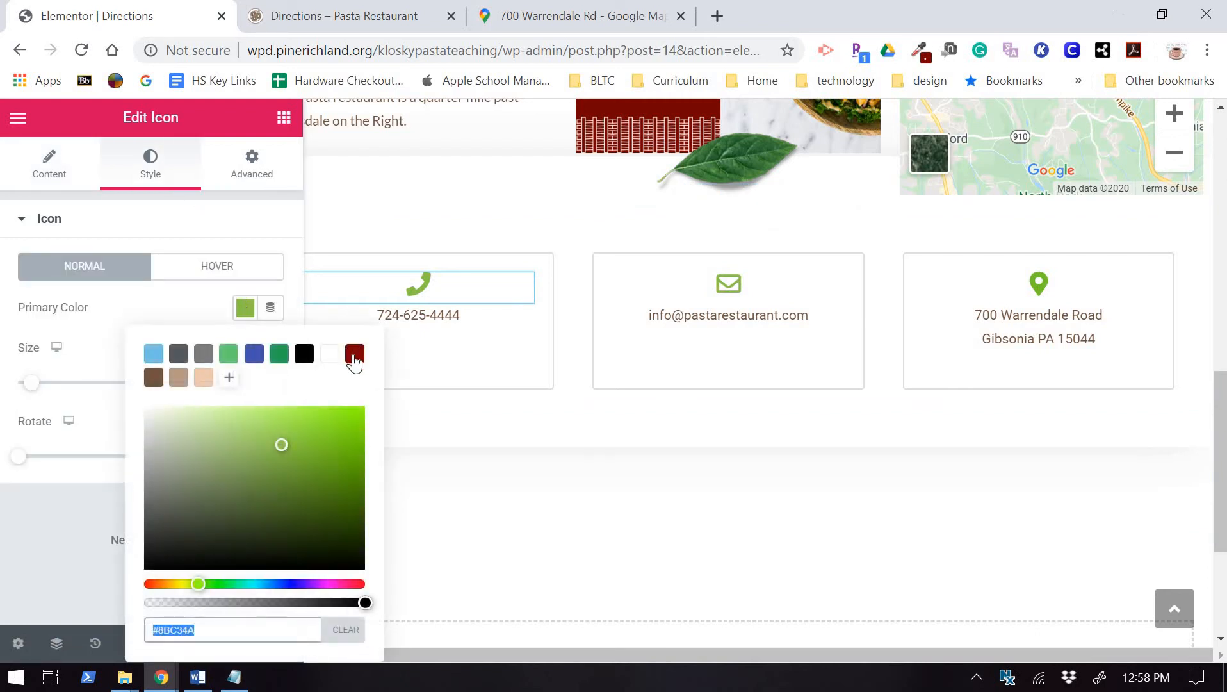
click(355, 353)
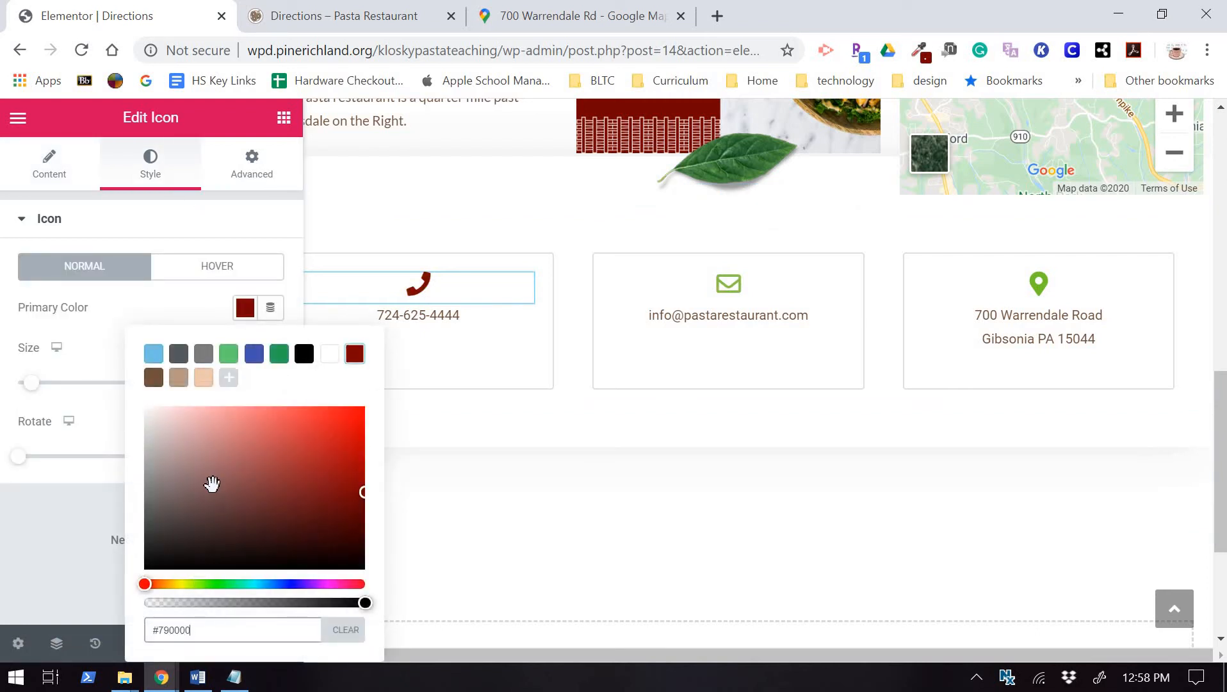
click(728, 296)
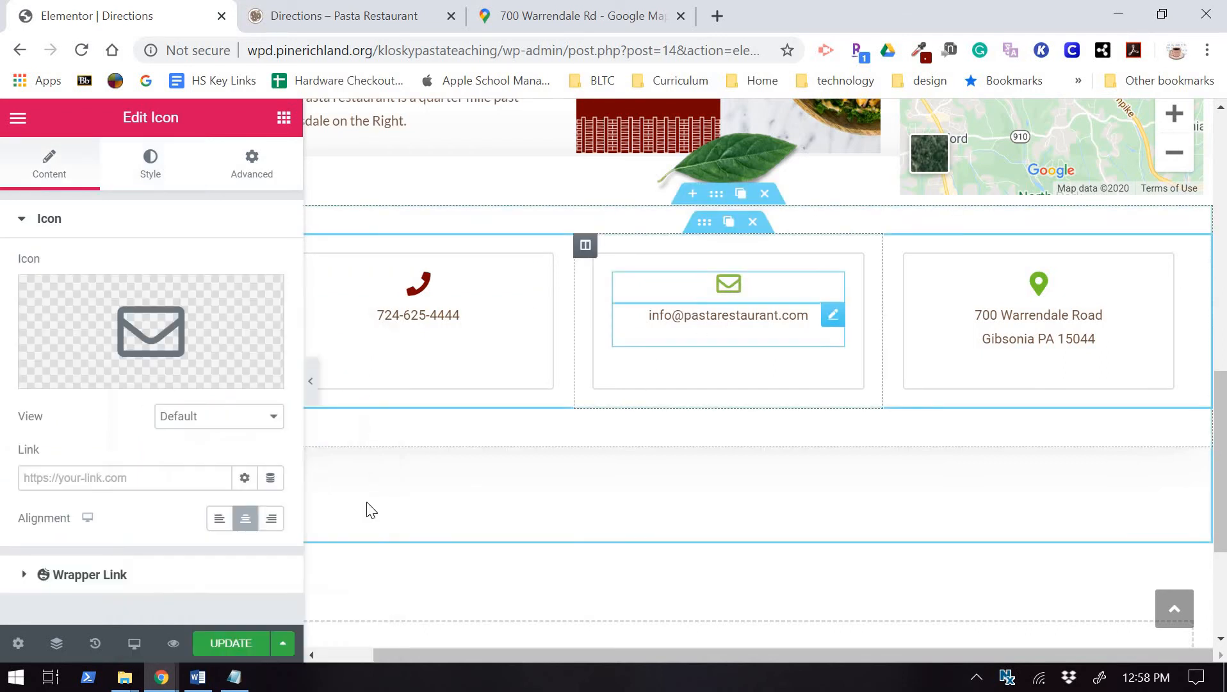
click(151, 168)
click(245, 307)
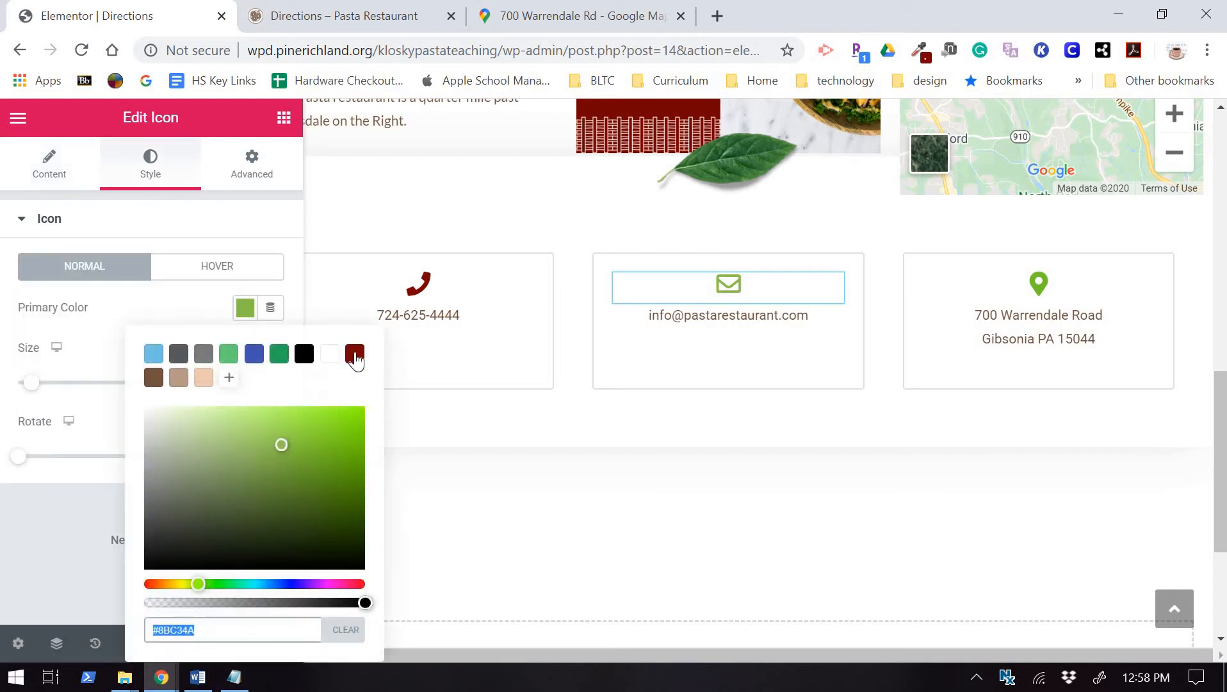
click(352, 354)
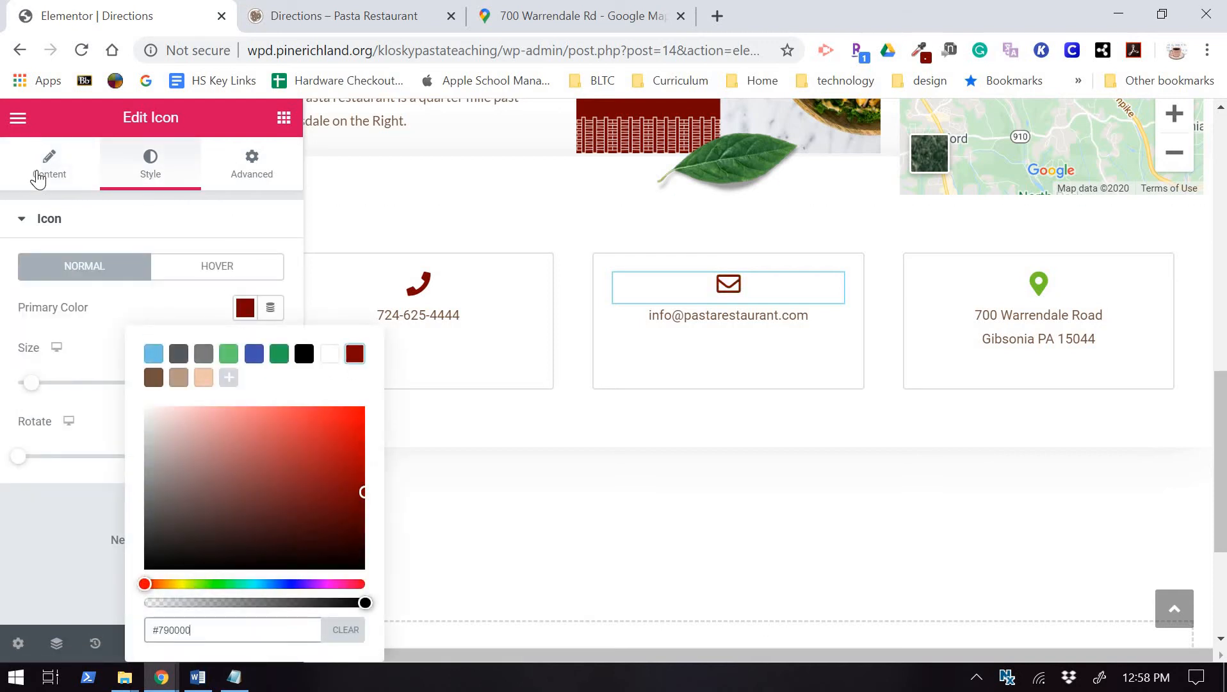
click(49, 170)
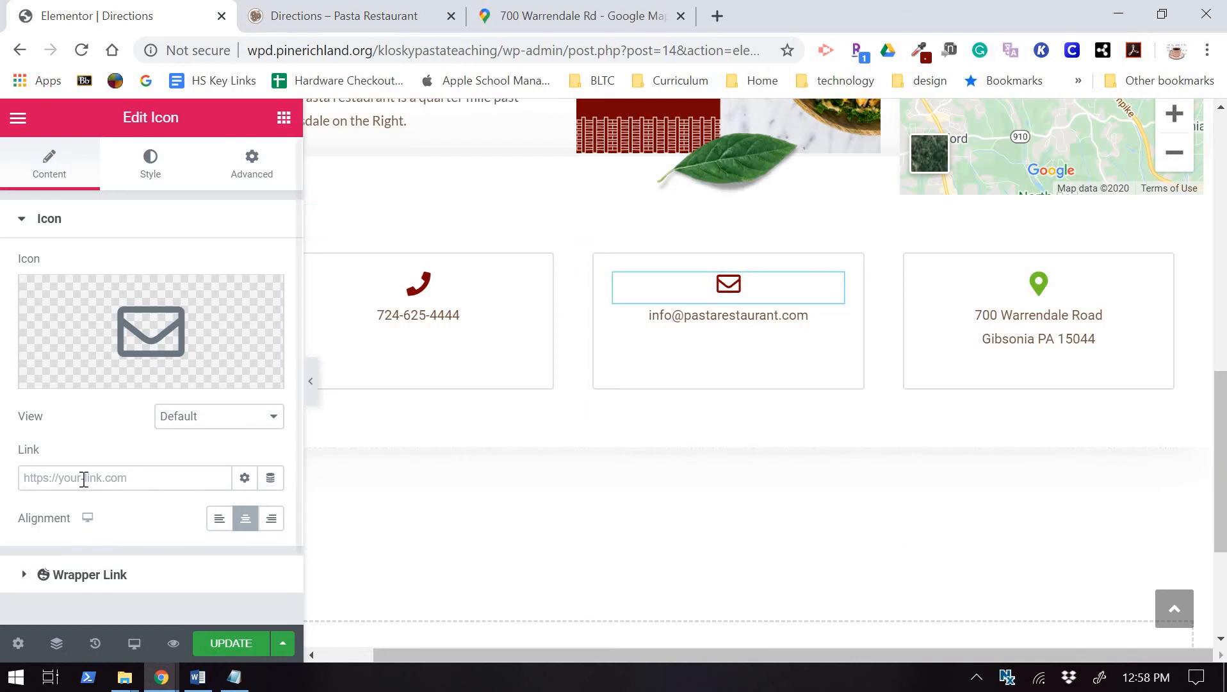
Enter a mailto: link to the restaurant's email address in the email icon's Link field.
click(31, 478)
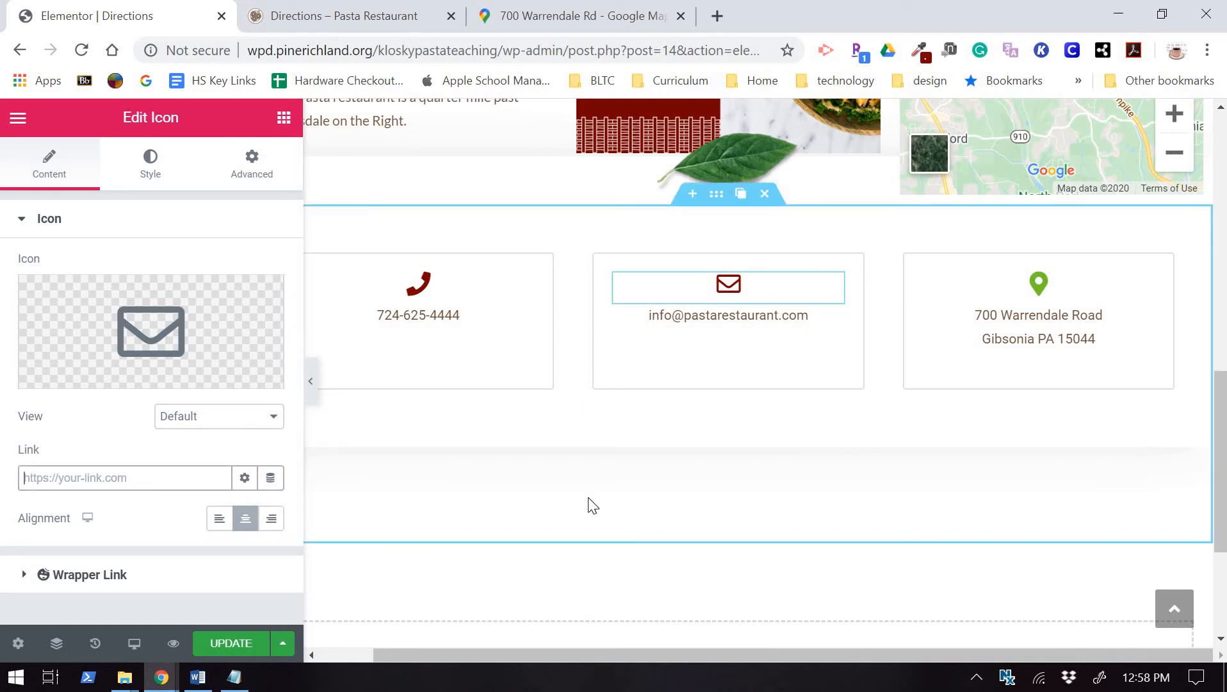
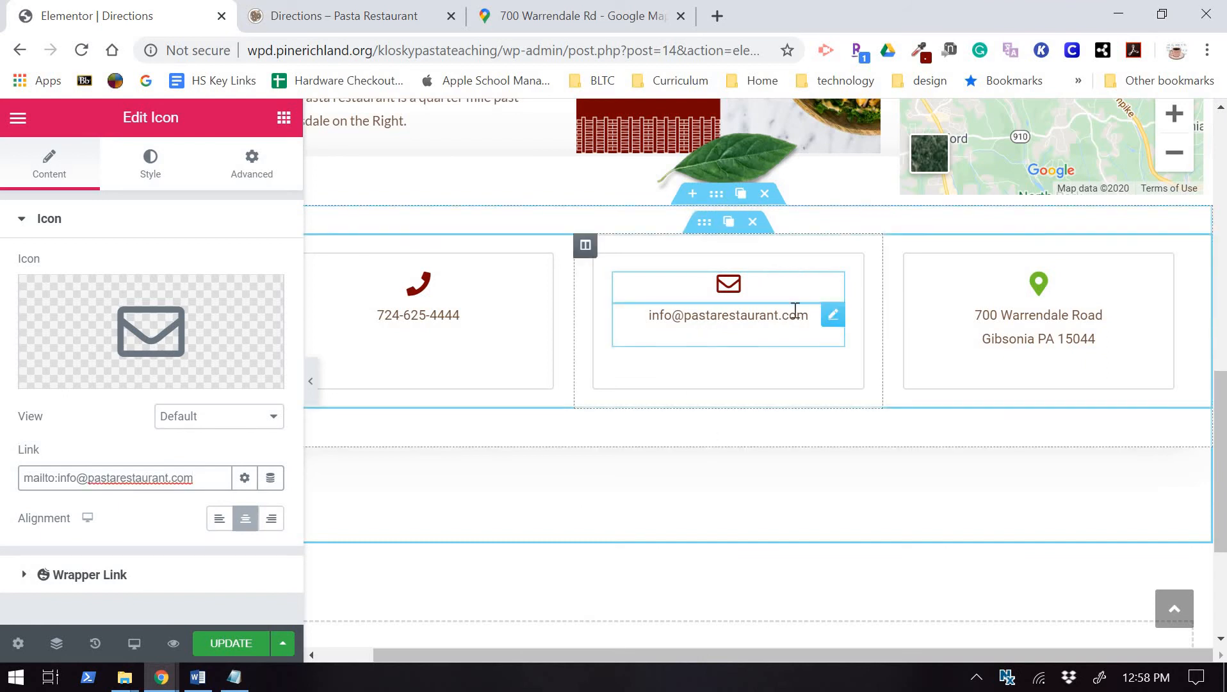
click(833, 315)
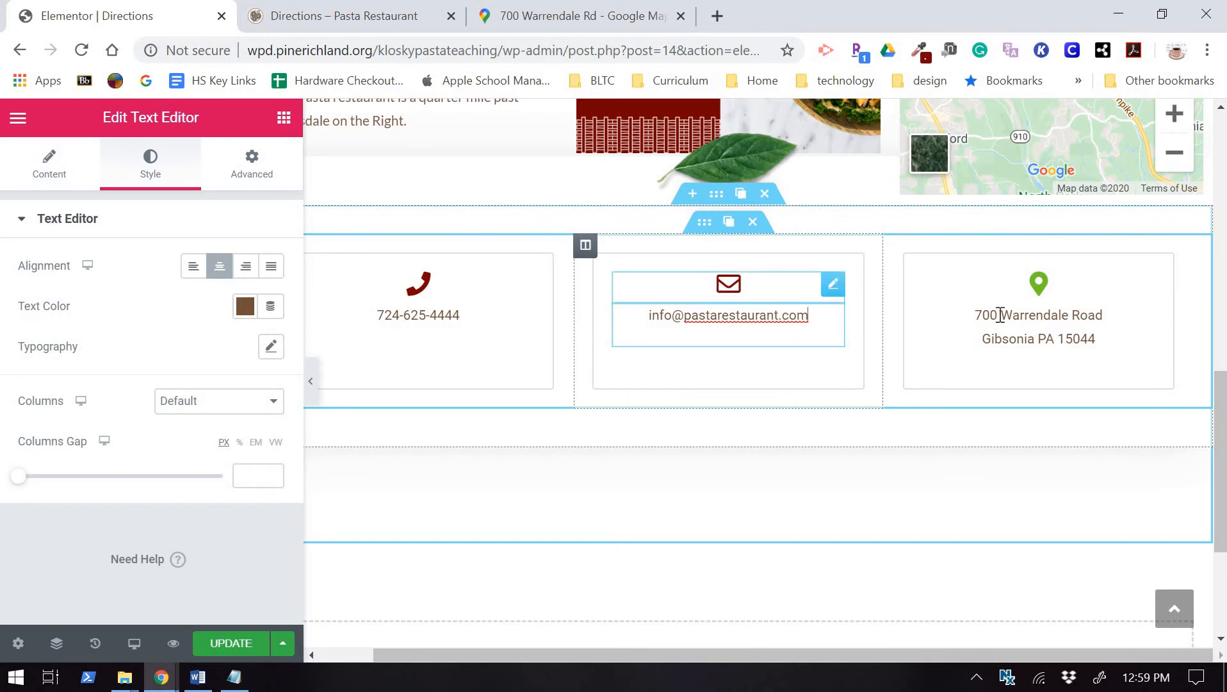
Set the location-pin icon's primary colour to the dark red preset (#790000).
click(1038, 285)
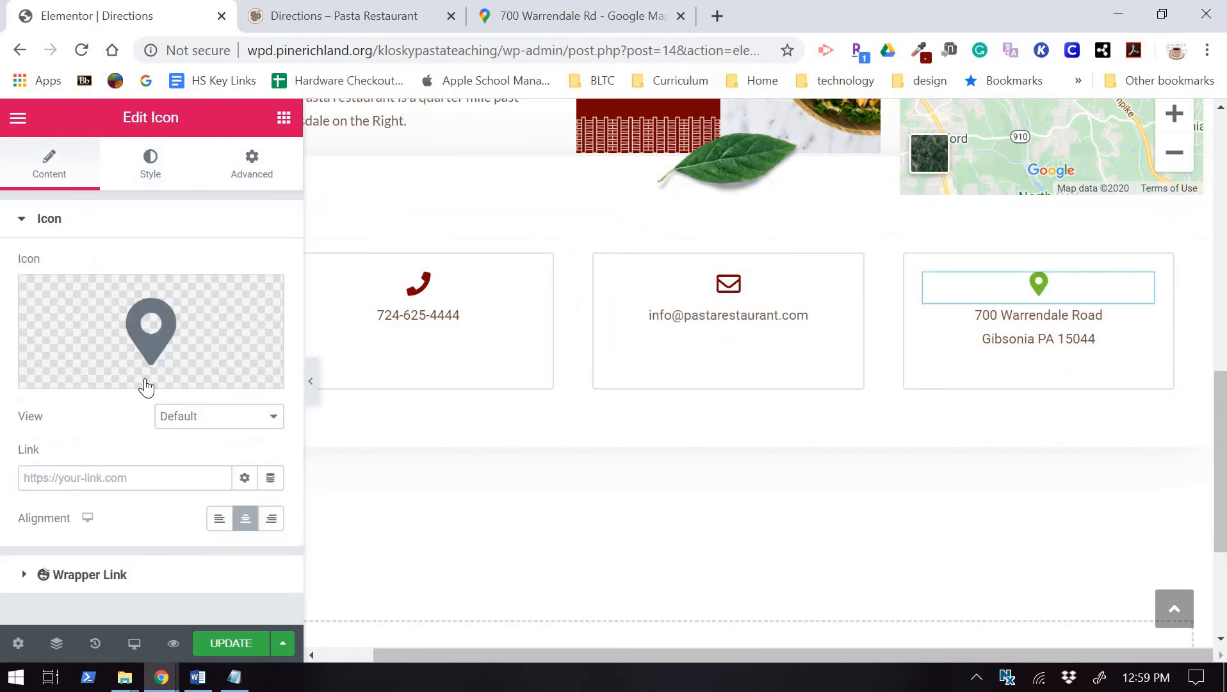
click(151, 161)
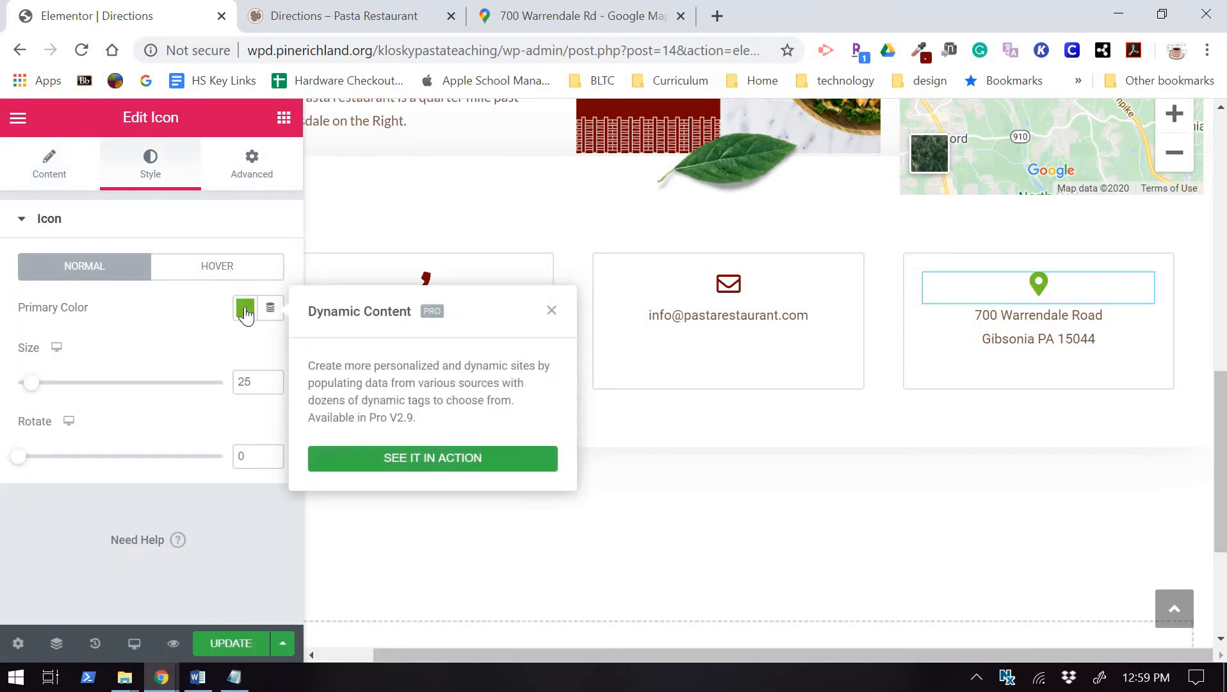
click(245, 309)
click(354, 353)
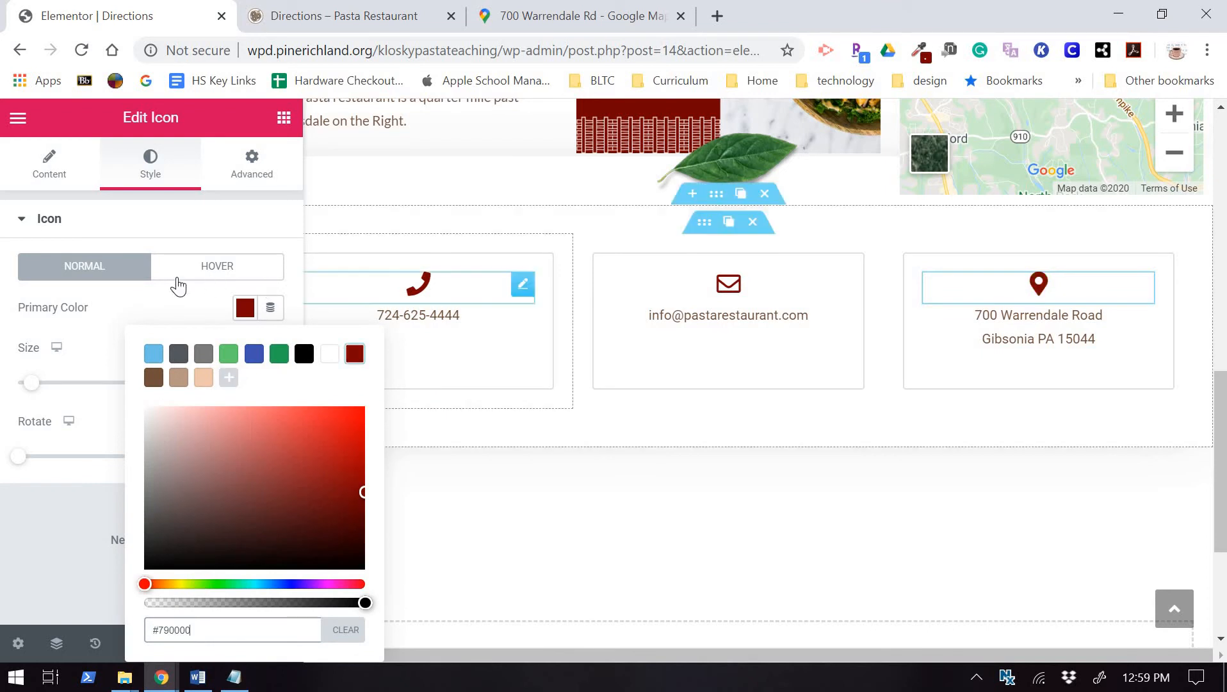
click(212, 305)
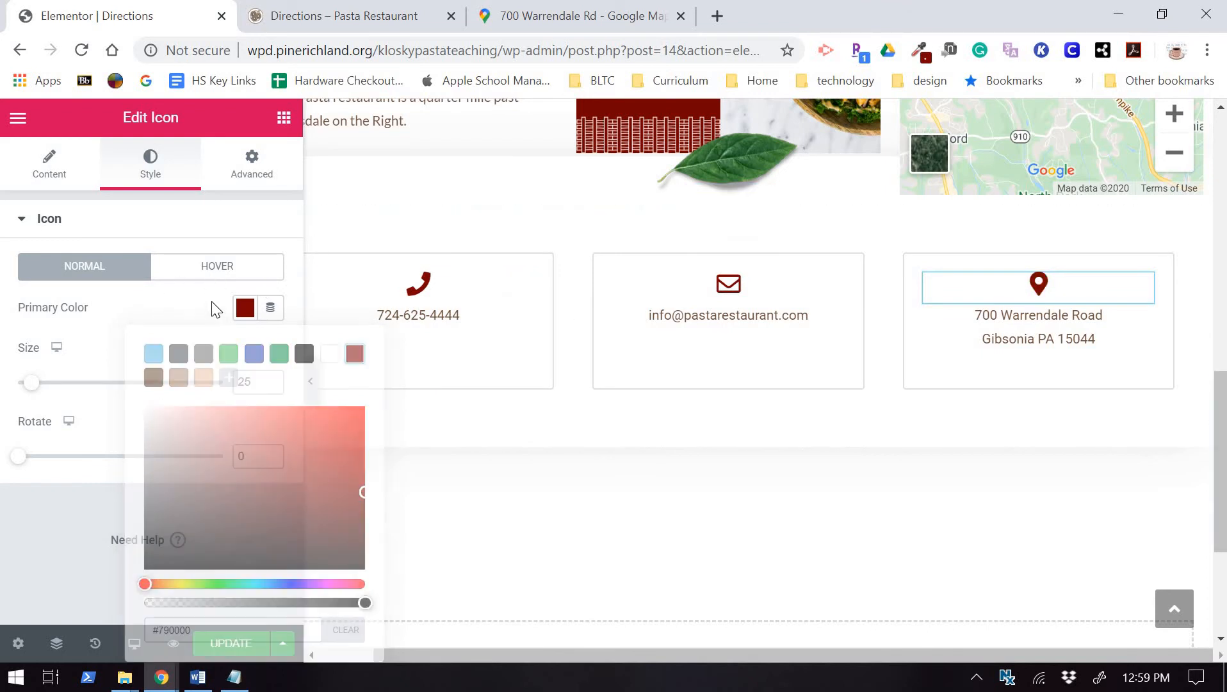
click(79, 173)
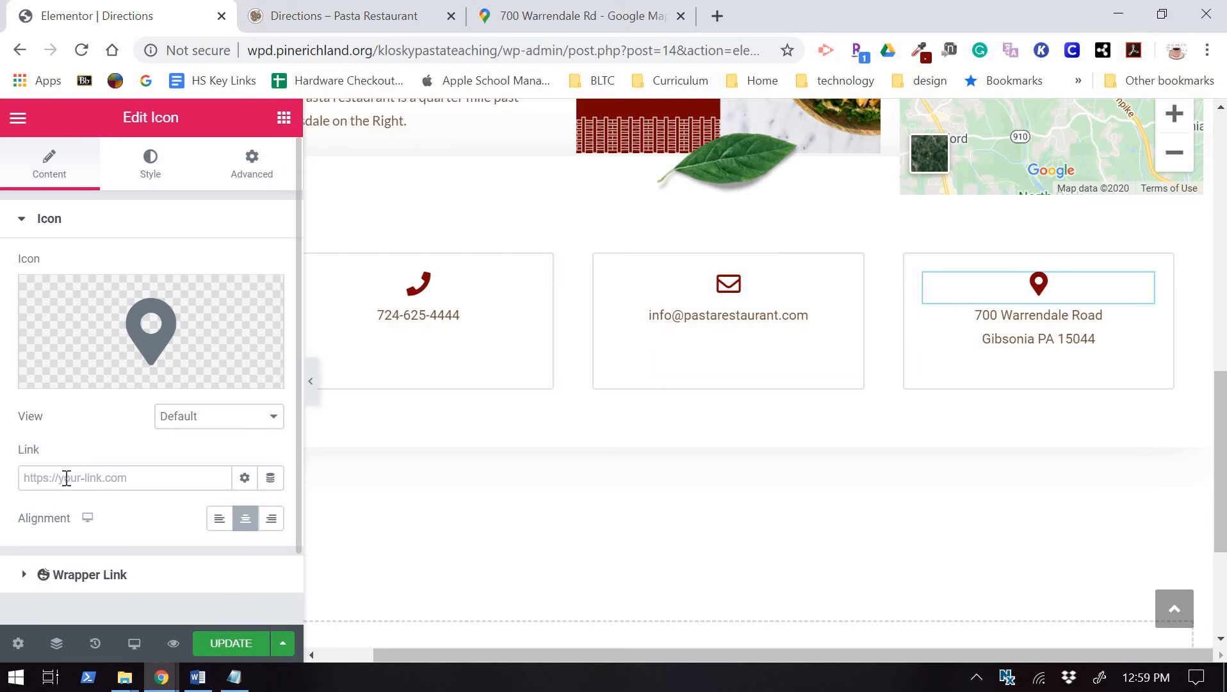
Switch to the Google Maps tab showing the restaurant at 700 Warrendale Rd, Gibsonia.
click(532, 16)
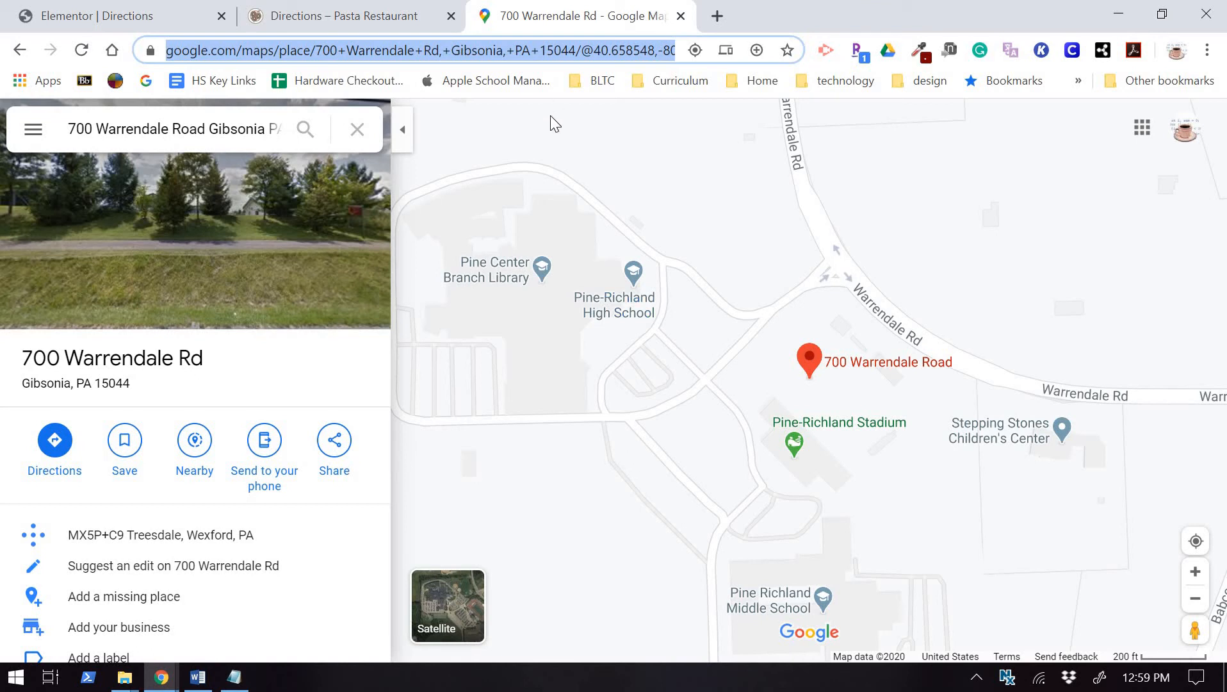
Copy the full Google Maps place URL for 700 Warrendale Rd from the address bar.
click(678, 50)
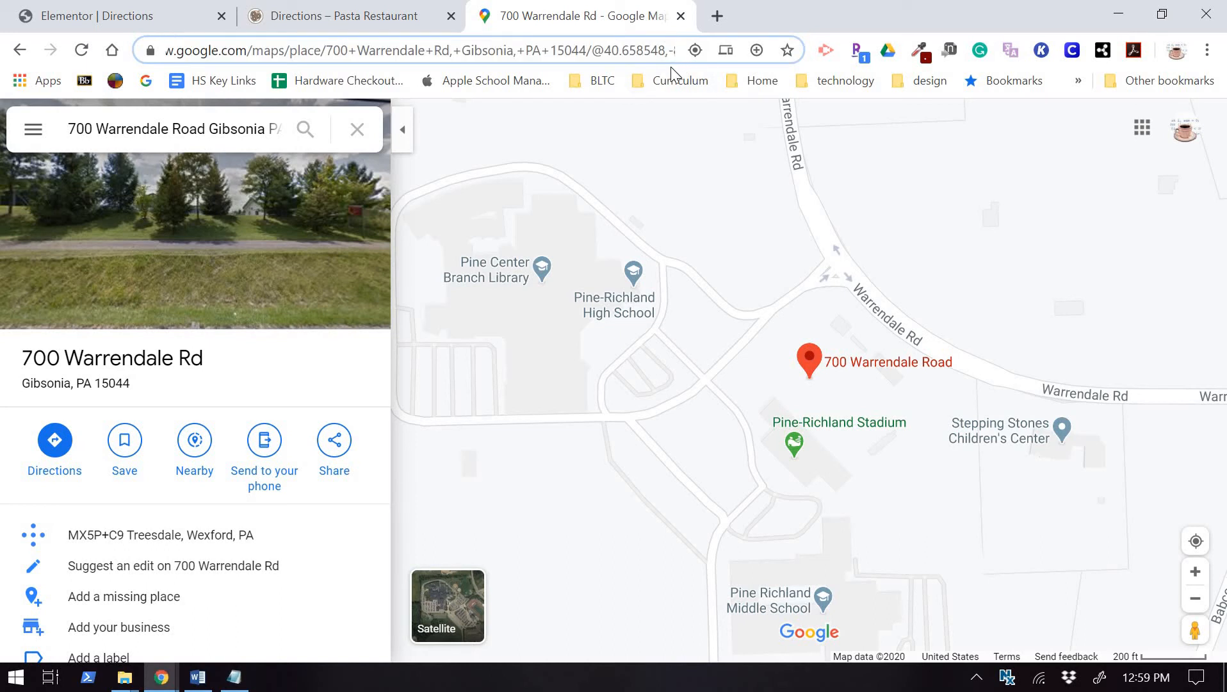
key(ctrl+a)
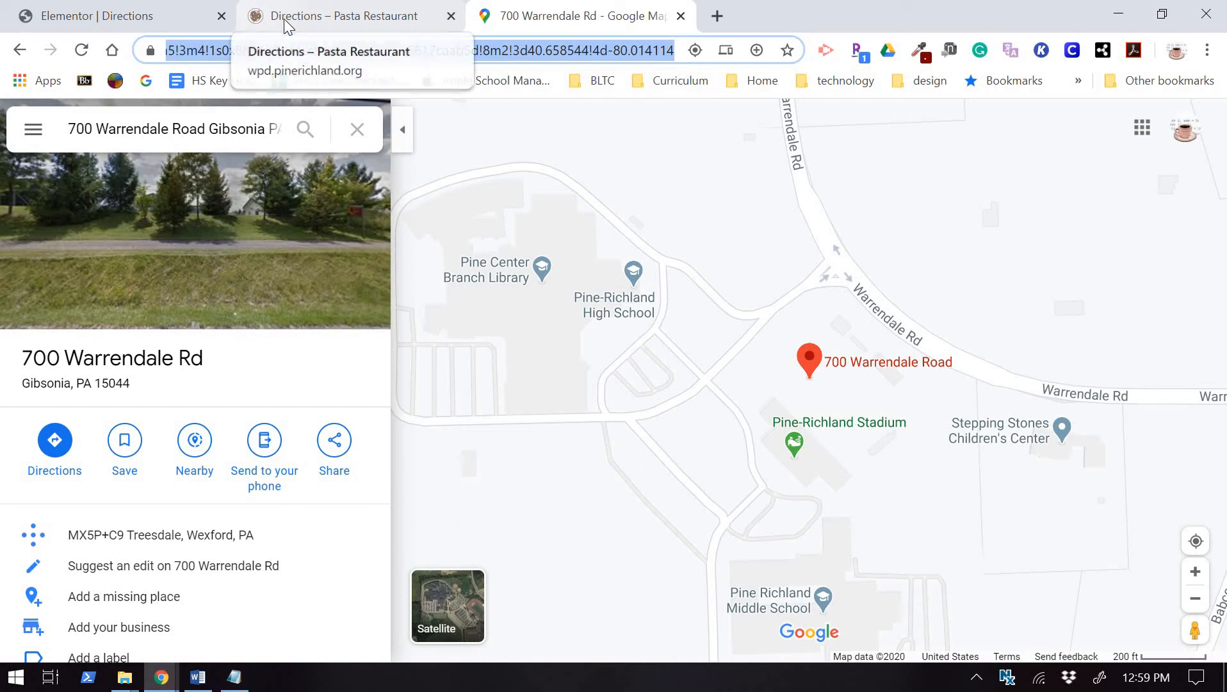
click(333, 19)
Paste the Google Maps place URL into the pin icon's Link field and update the page.
click(154, 11)
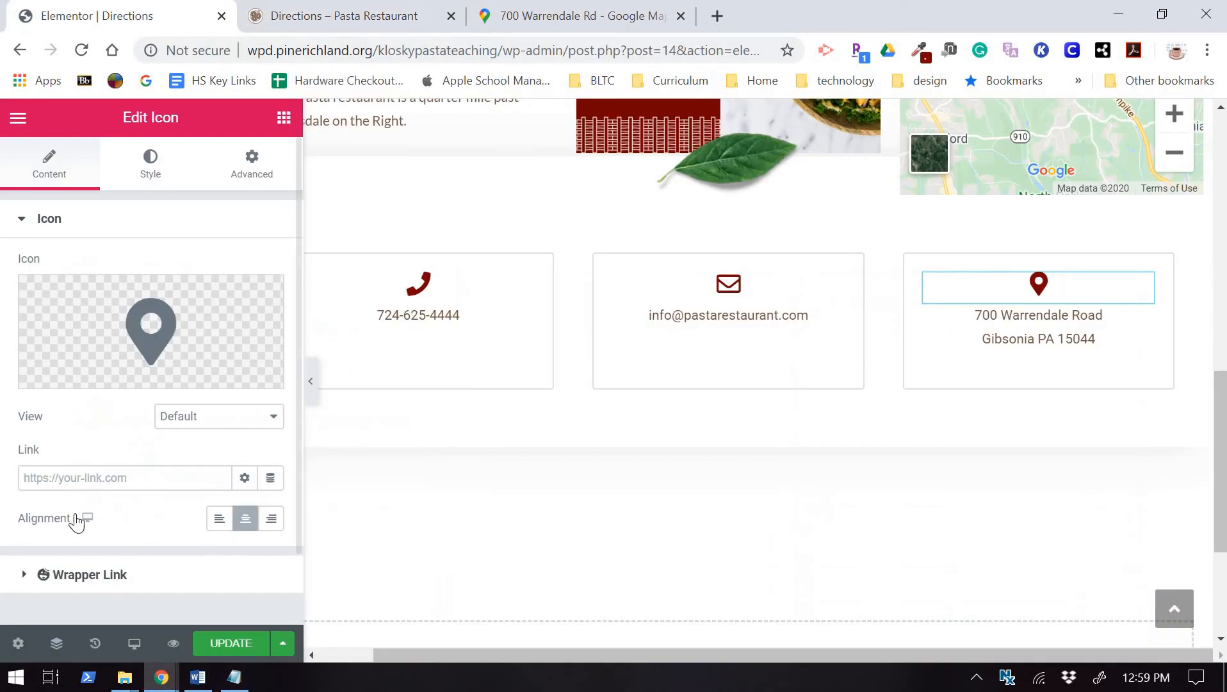
click(195, 478)
key(ctrl+v)
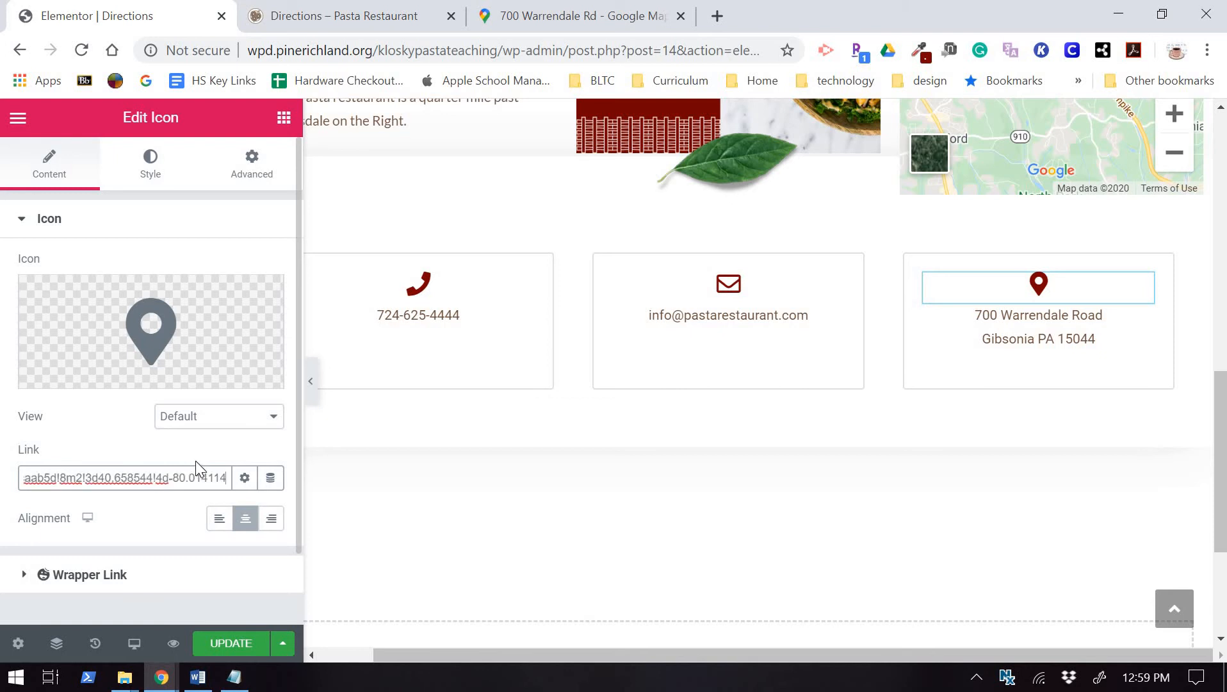
click(221, 643)
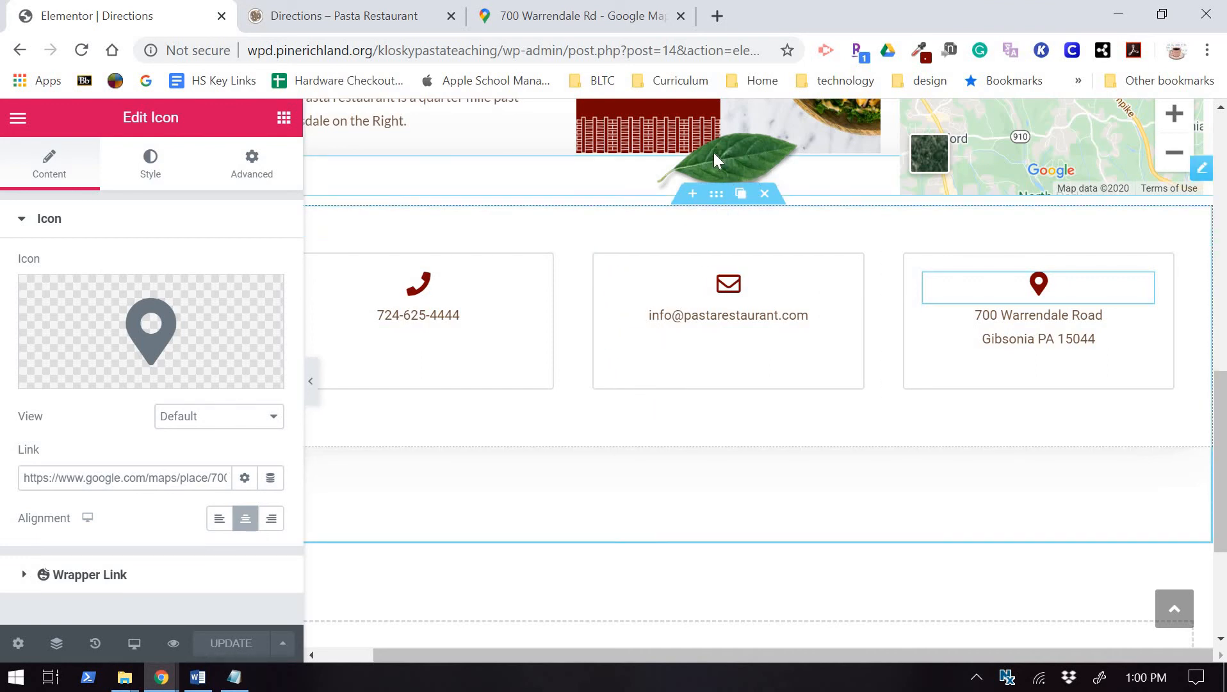
Change the contact section's bottom padding from 100 to 0 and update the page.
scroll(758, 164, up, 5)
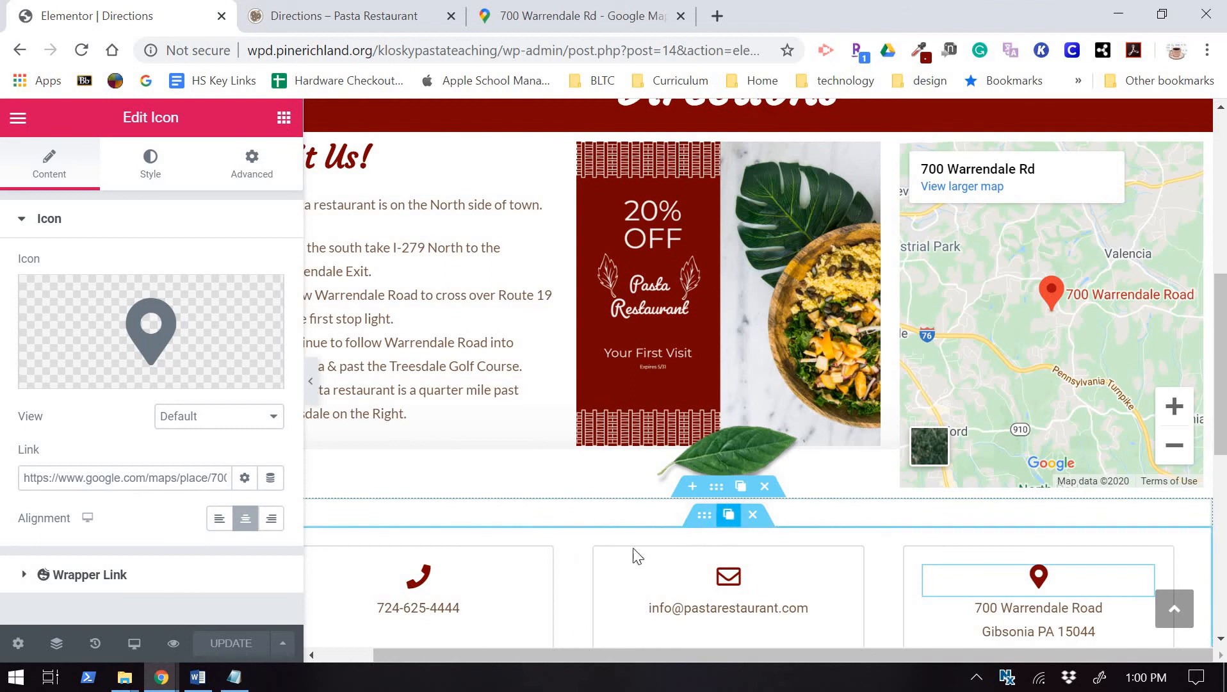
click(717, 490)
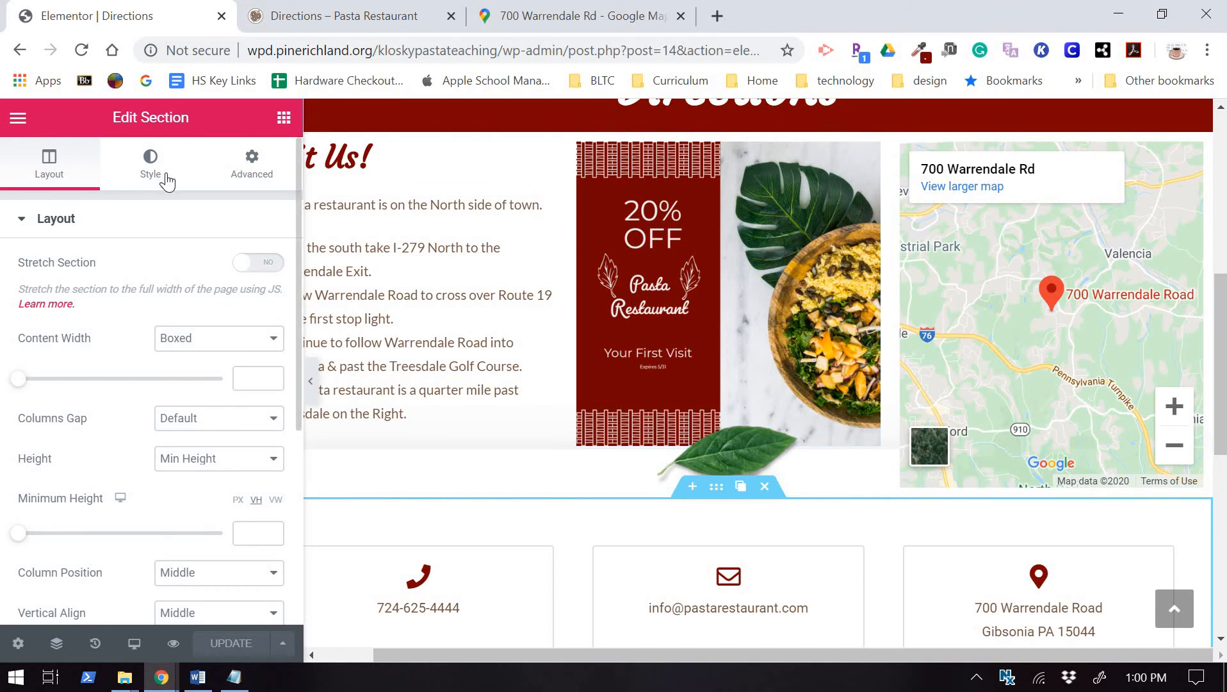
click(255, 171)
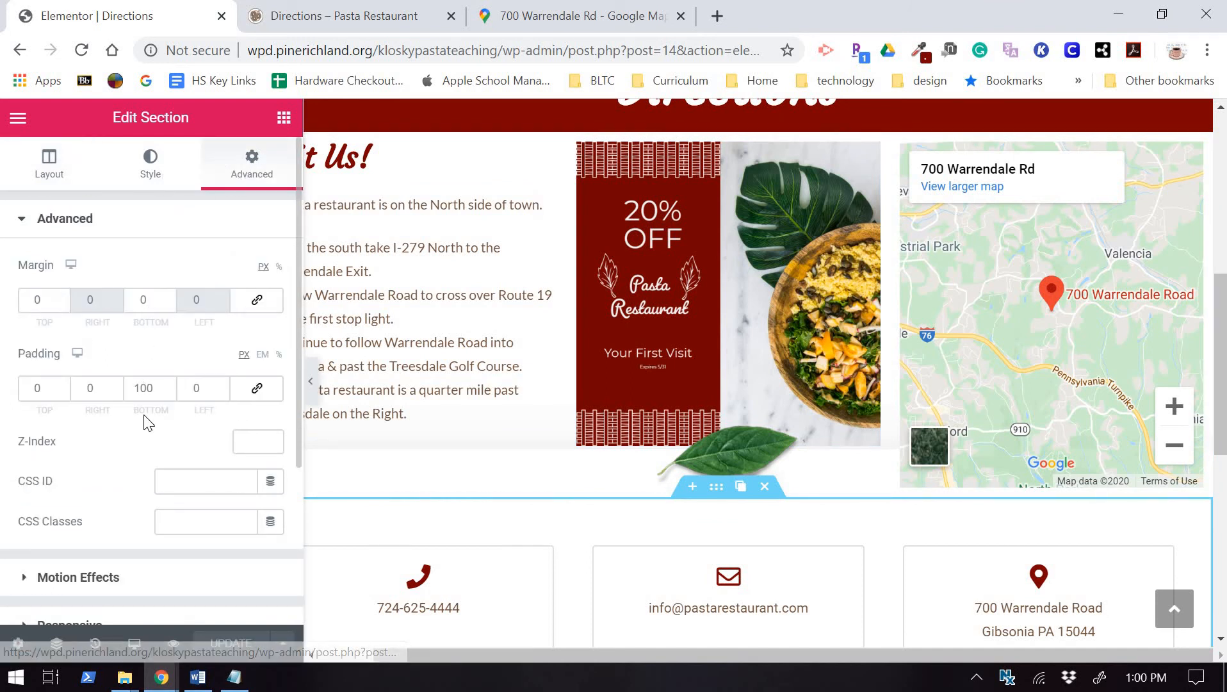
scroll(882, 430, down, 9)
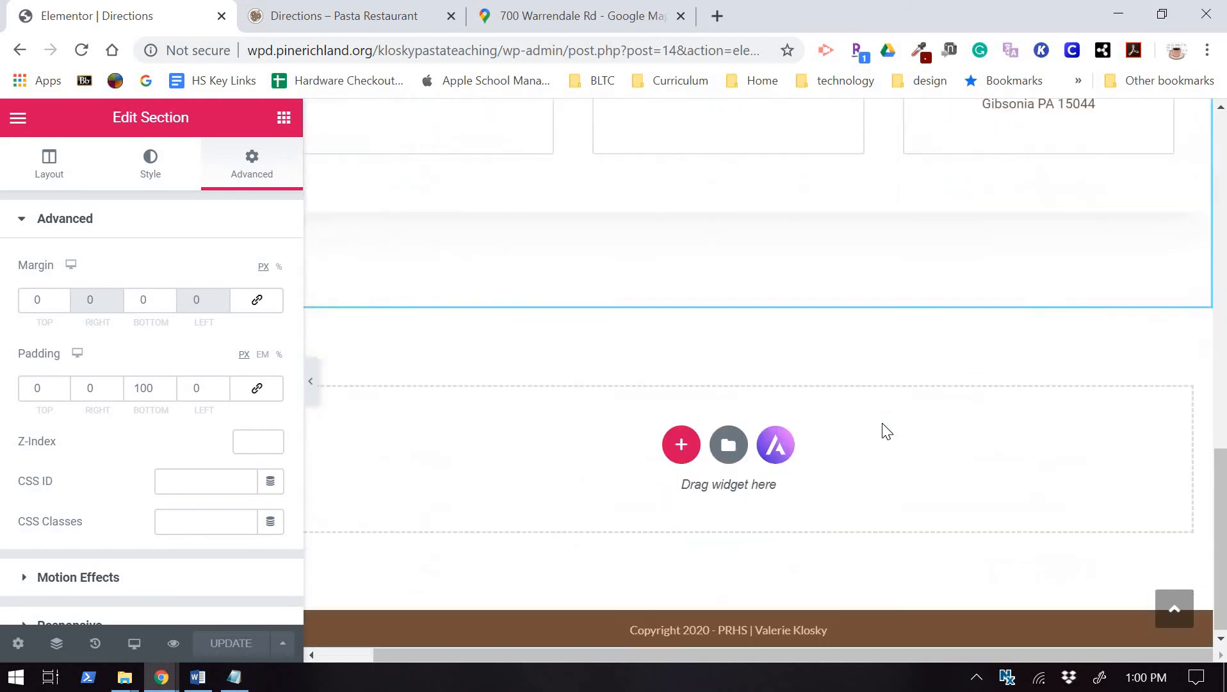
scroll(878, 429, up, 6)
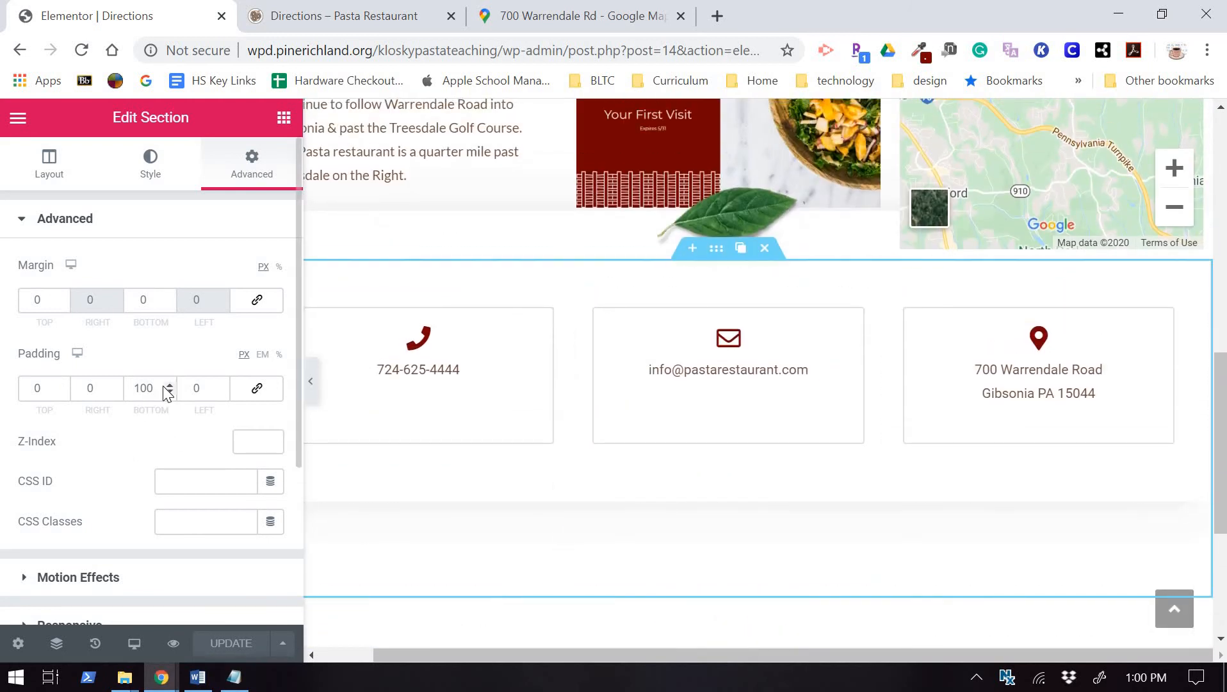
drag(154, 384, 139, 388)
text(0)
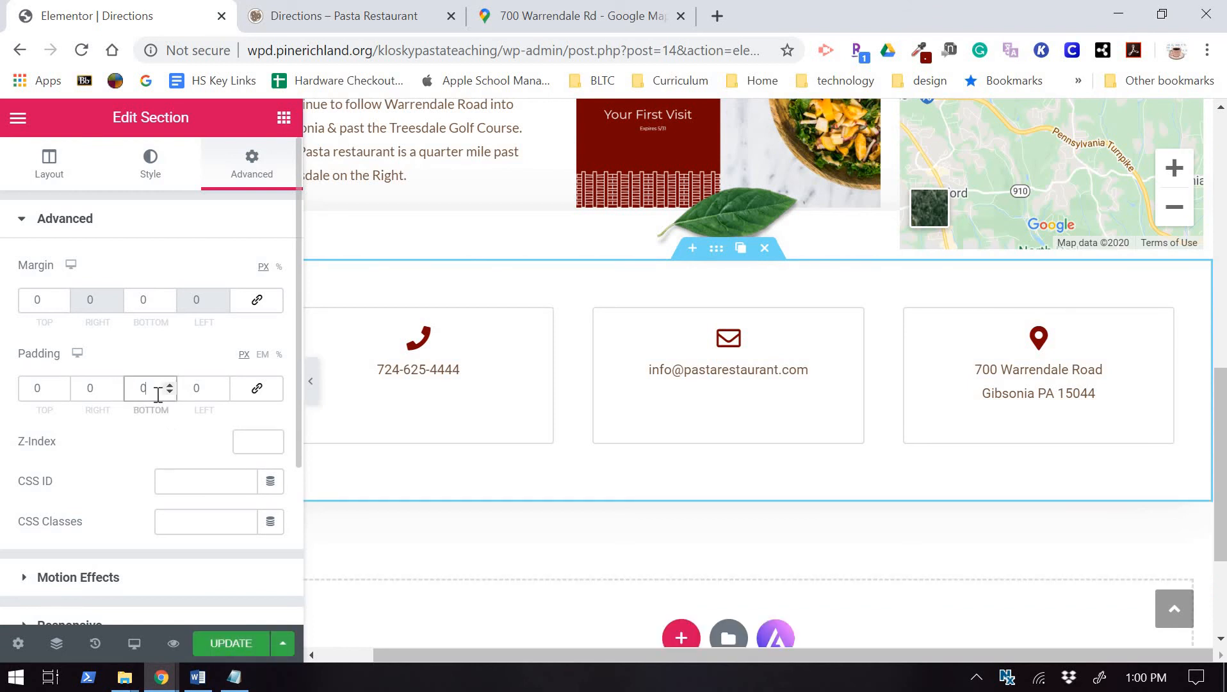
click(222, 644)
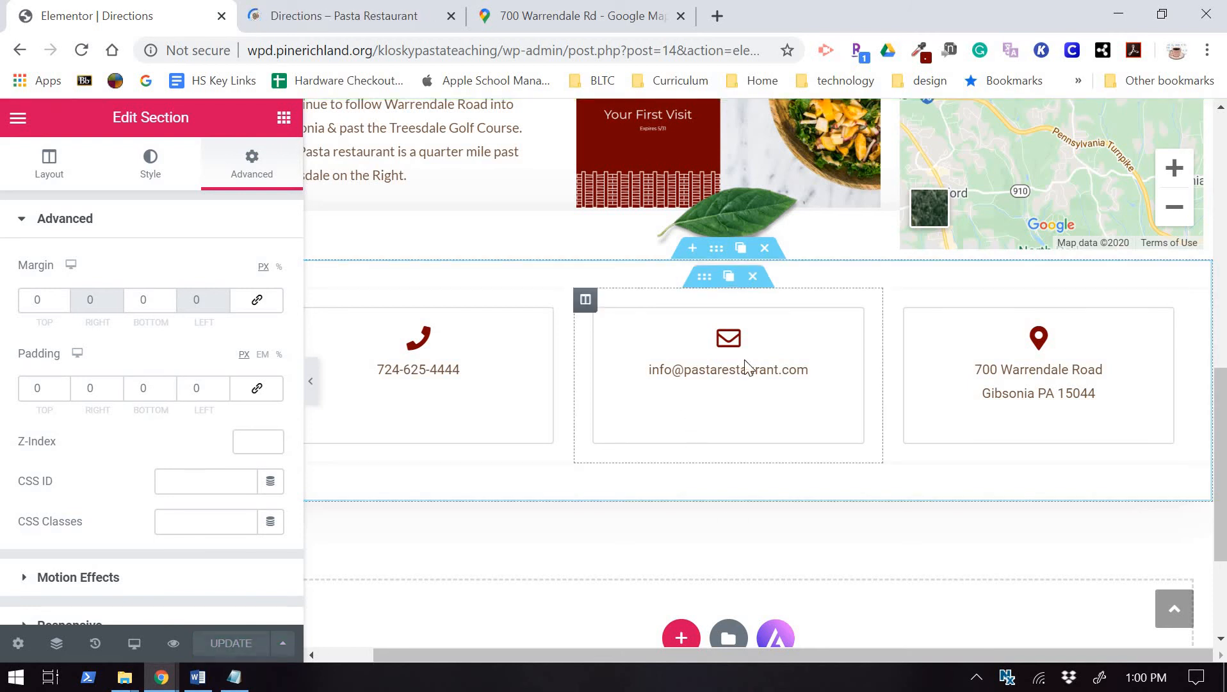
click(704, 280)
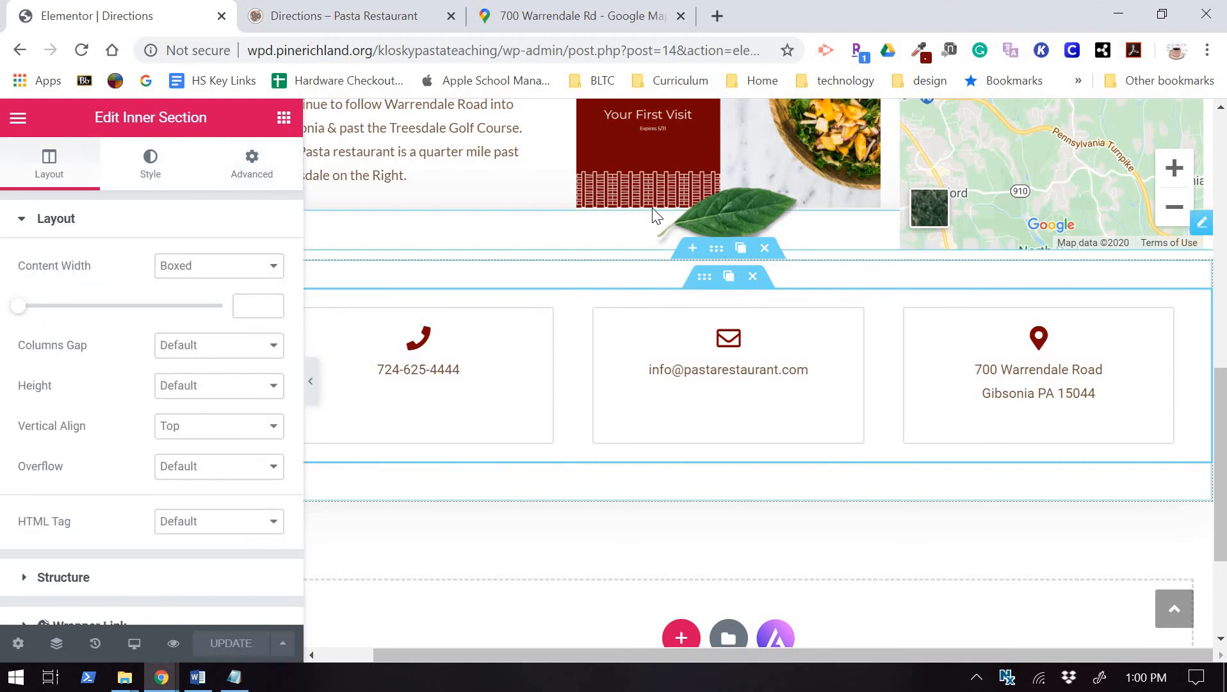
click(716, 250)
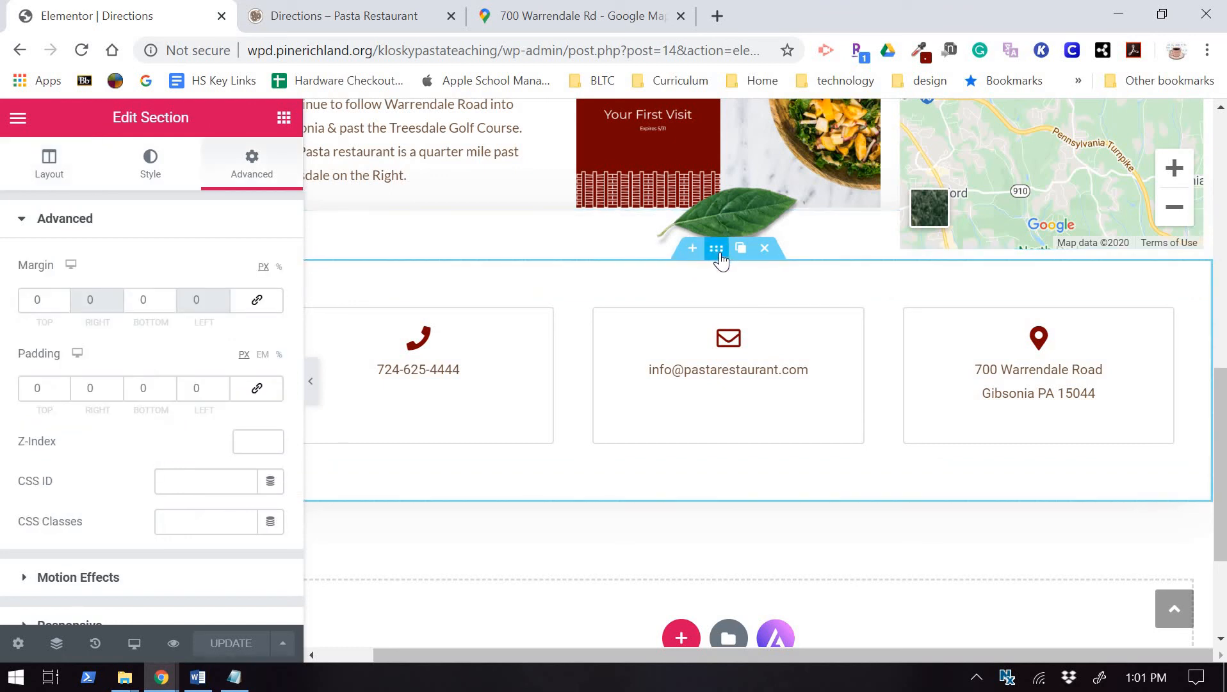
Change the leaf image's top margin from -25 to 0 and update the page.
click(722, 213)
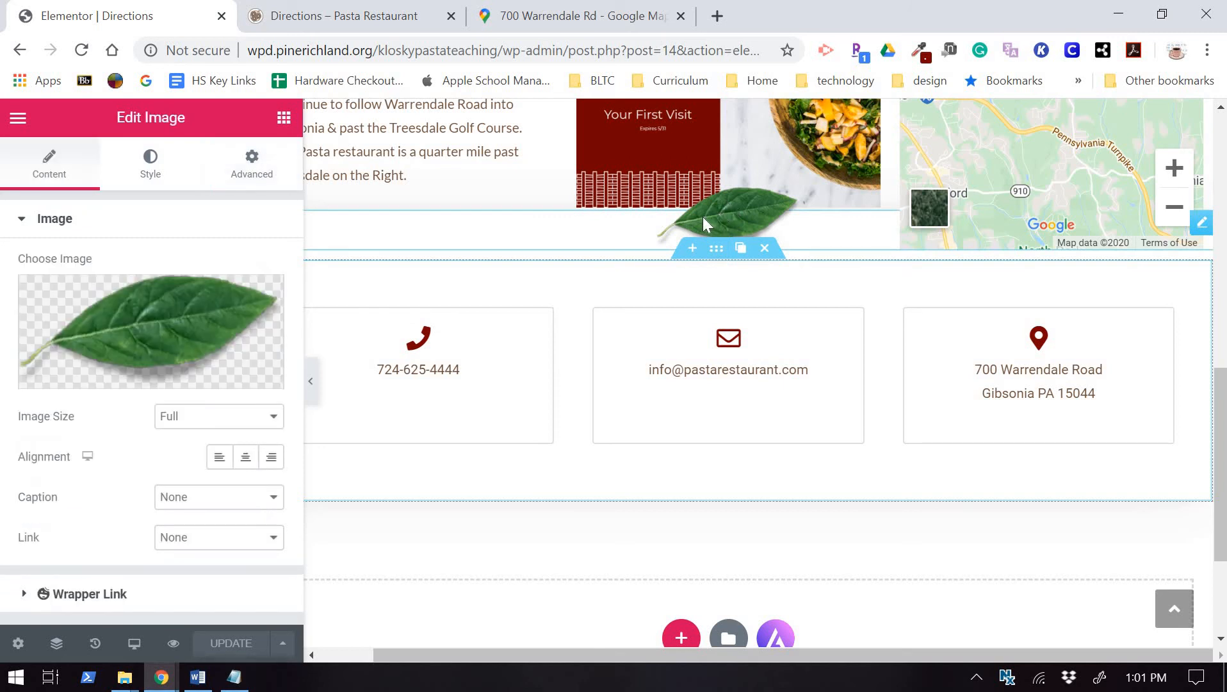
click(252, 164)
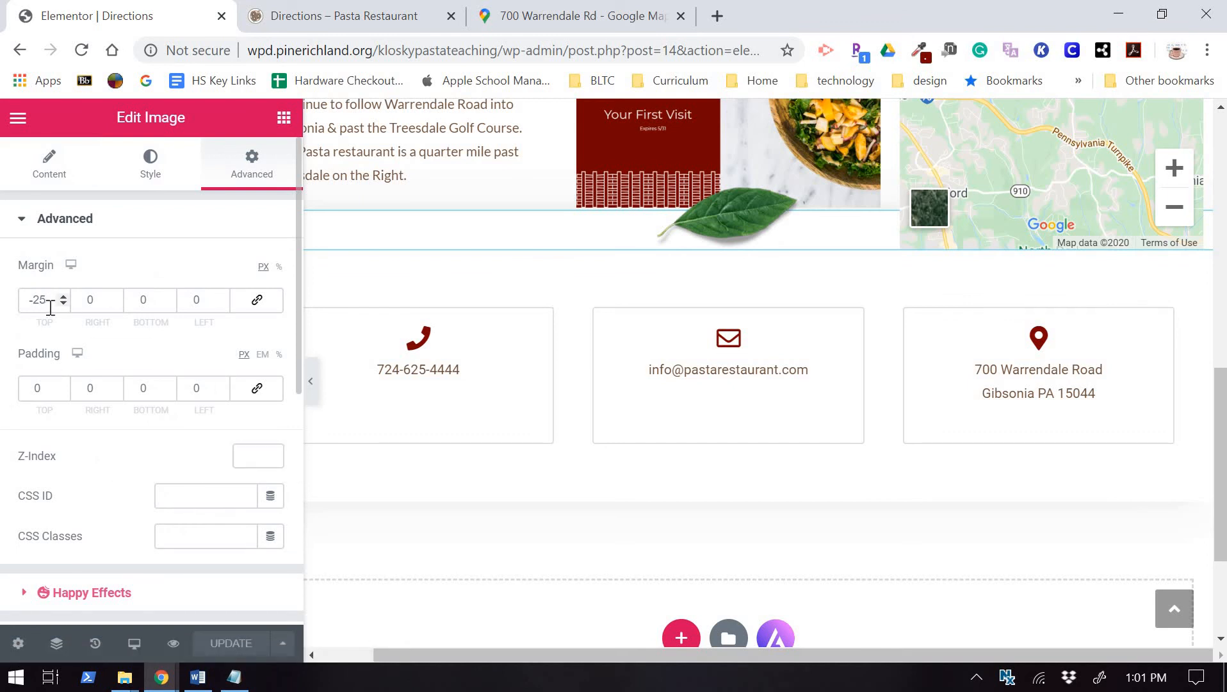
drag(54, 302, 4, 306)
text(0)
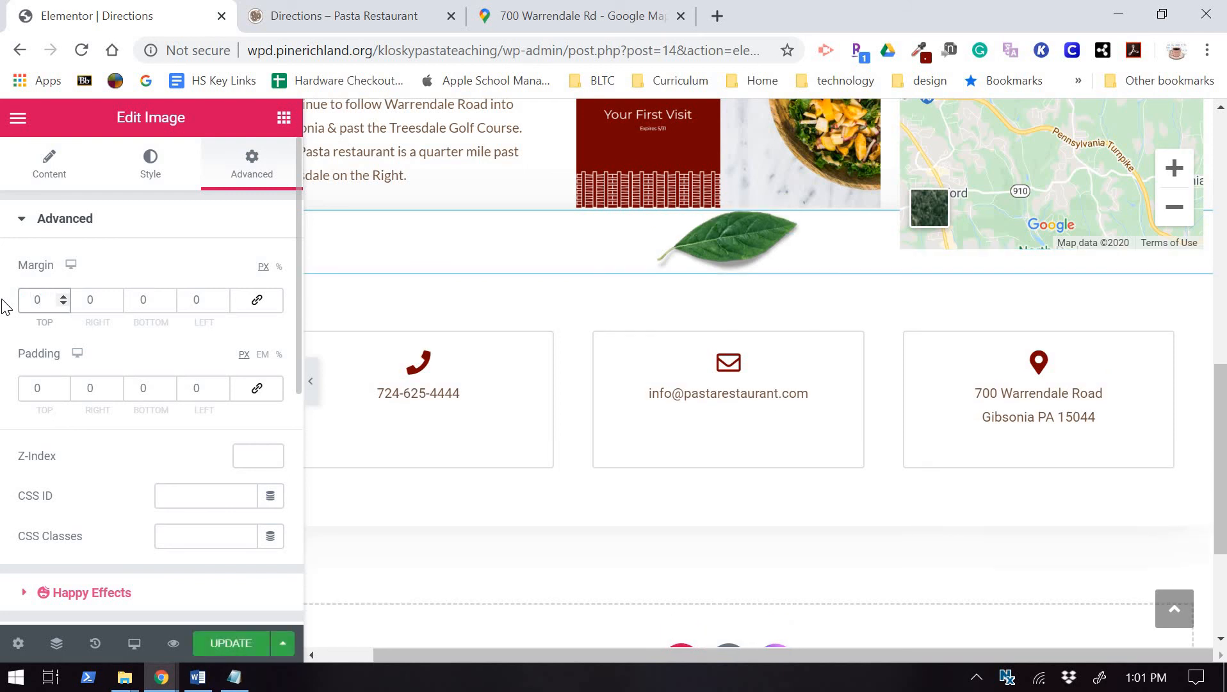
click(218, 644)
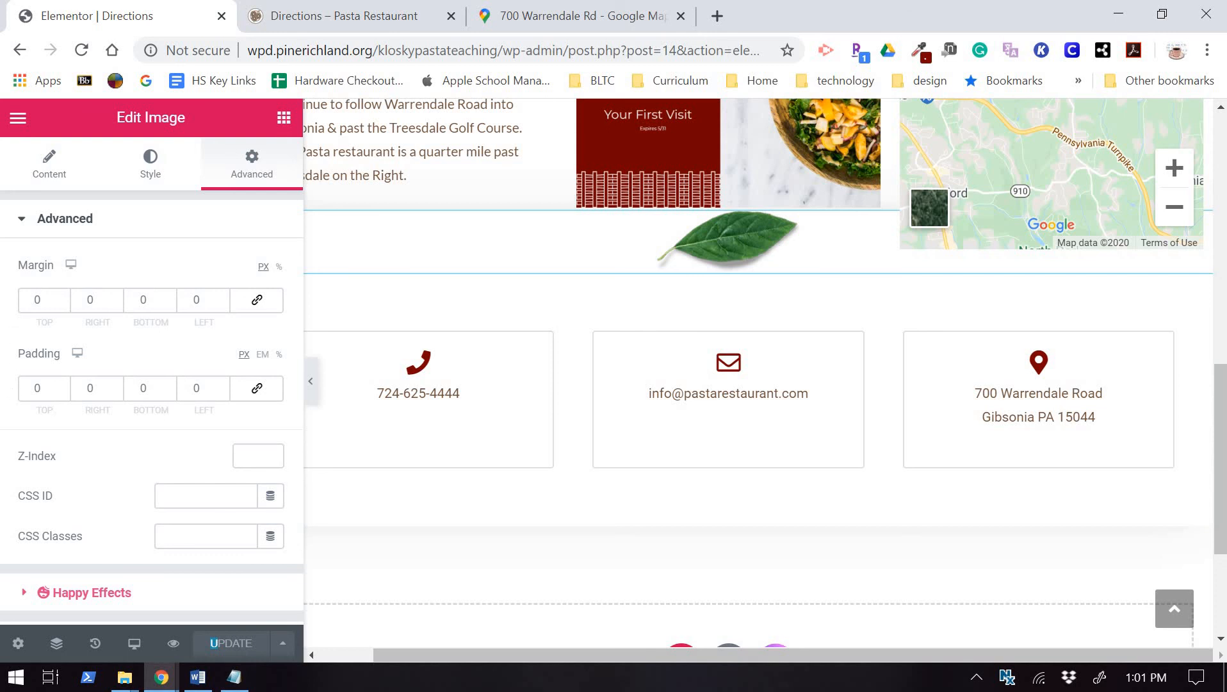
Via the Navigator, select the third section's column and change its top margin from -50 to 0.
click(56, 644)
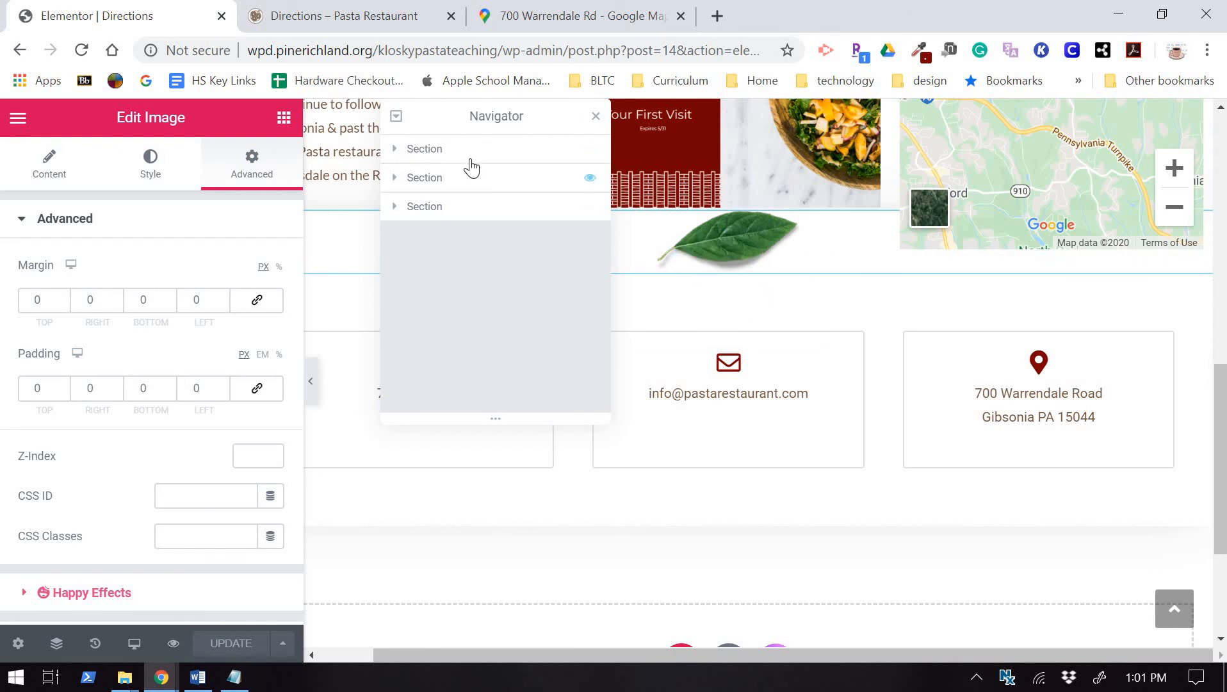
scroll(895, 309, up, 10)
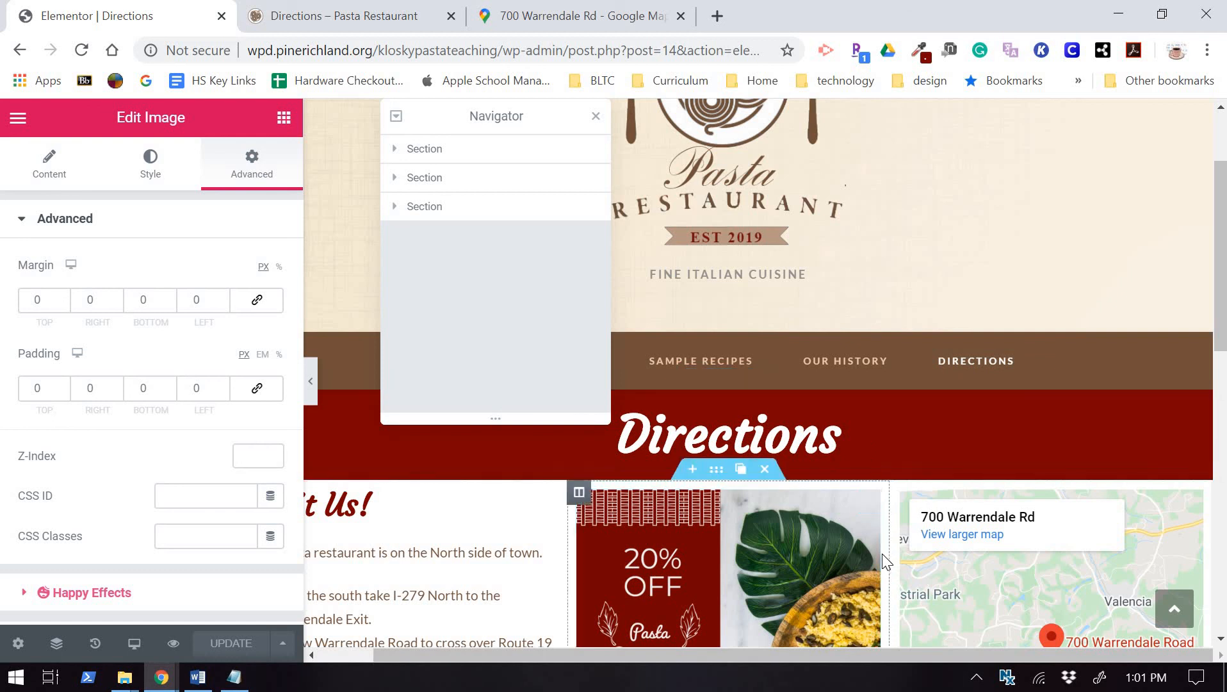
scroll(891, 499, down, 2)
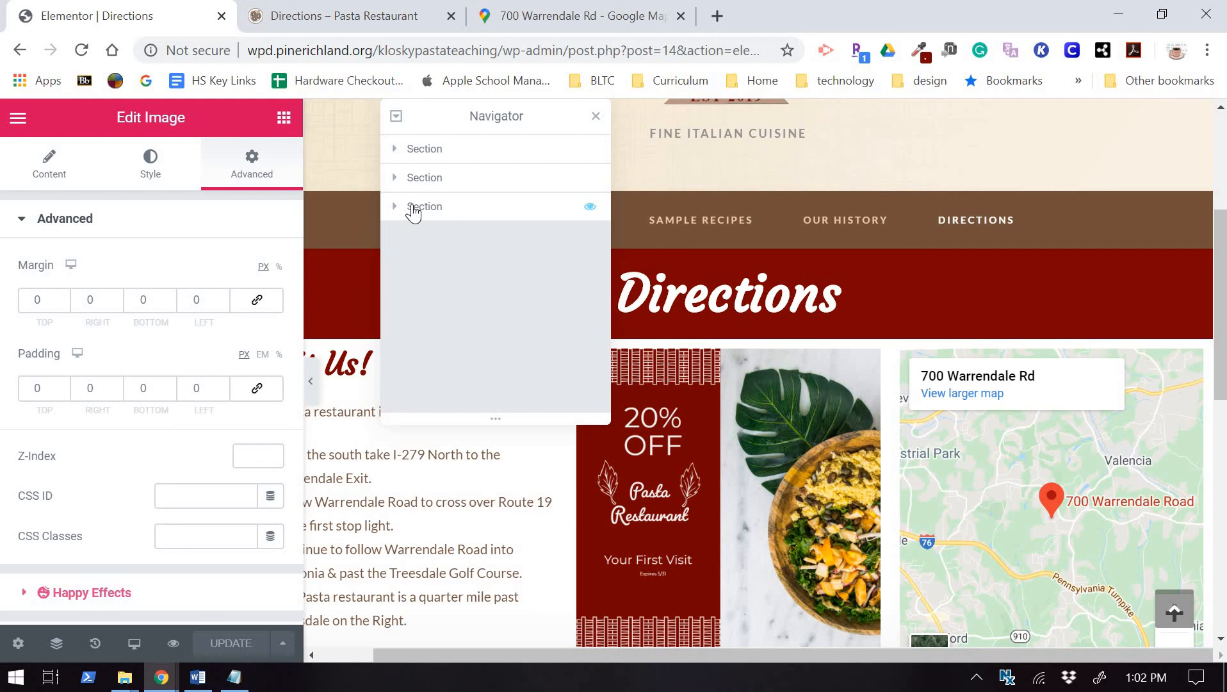
click(414, 208)
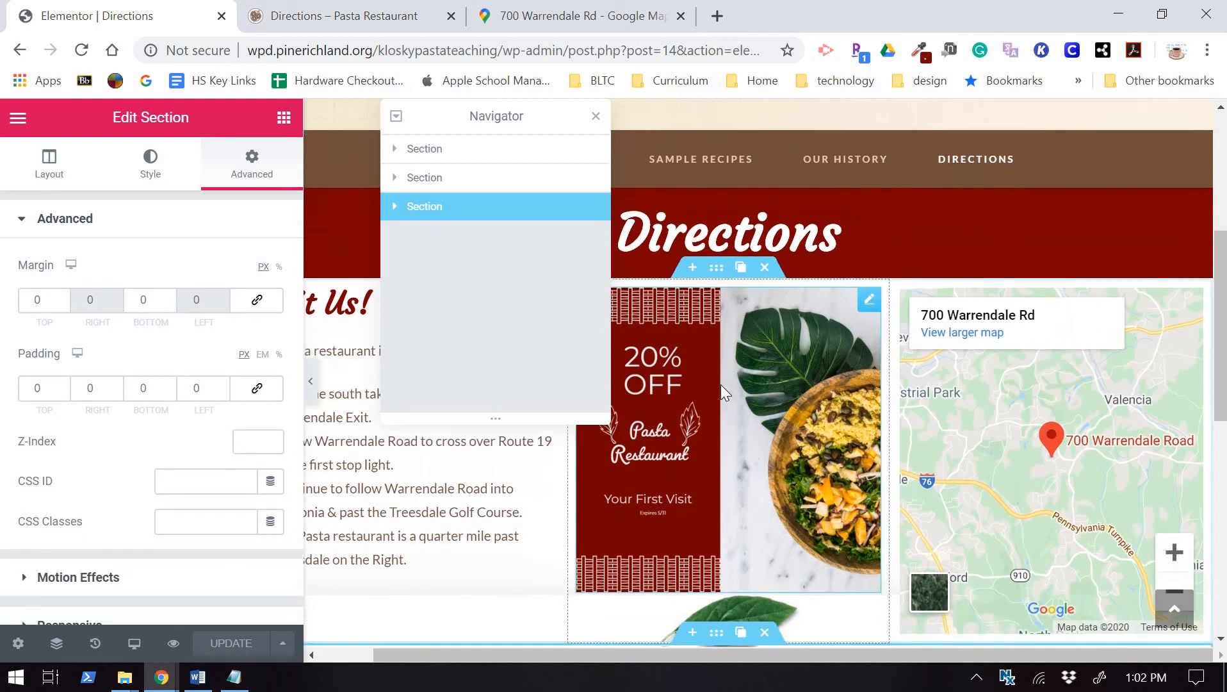
scroll(721, 392, up, 2)
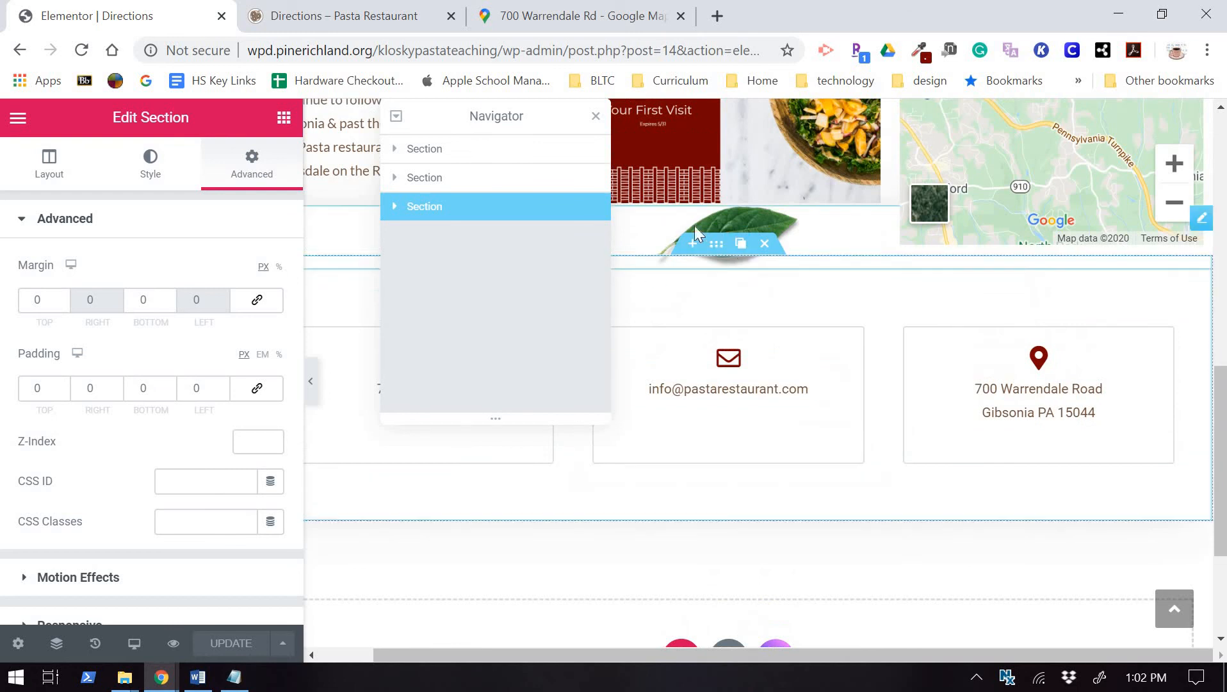
click(394, 206)
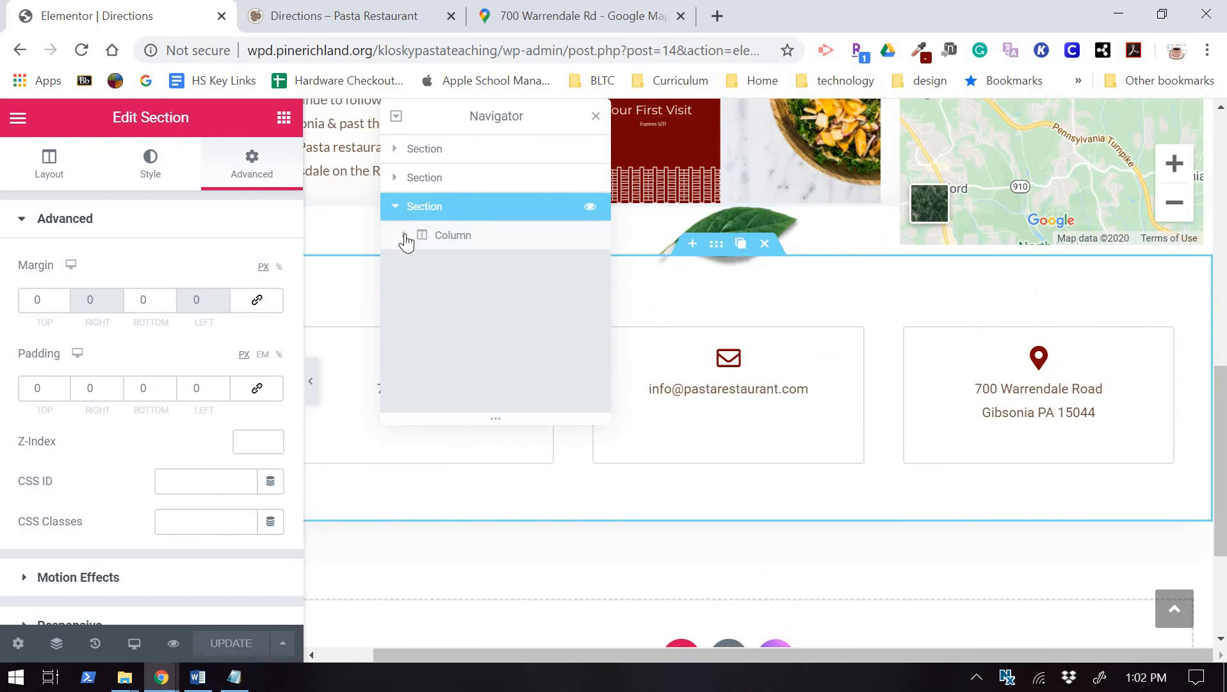
click(452, 237)
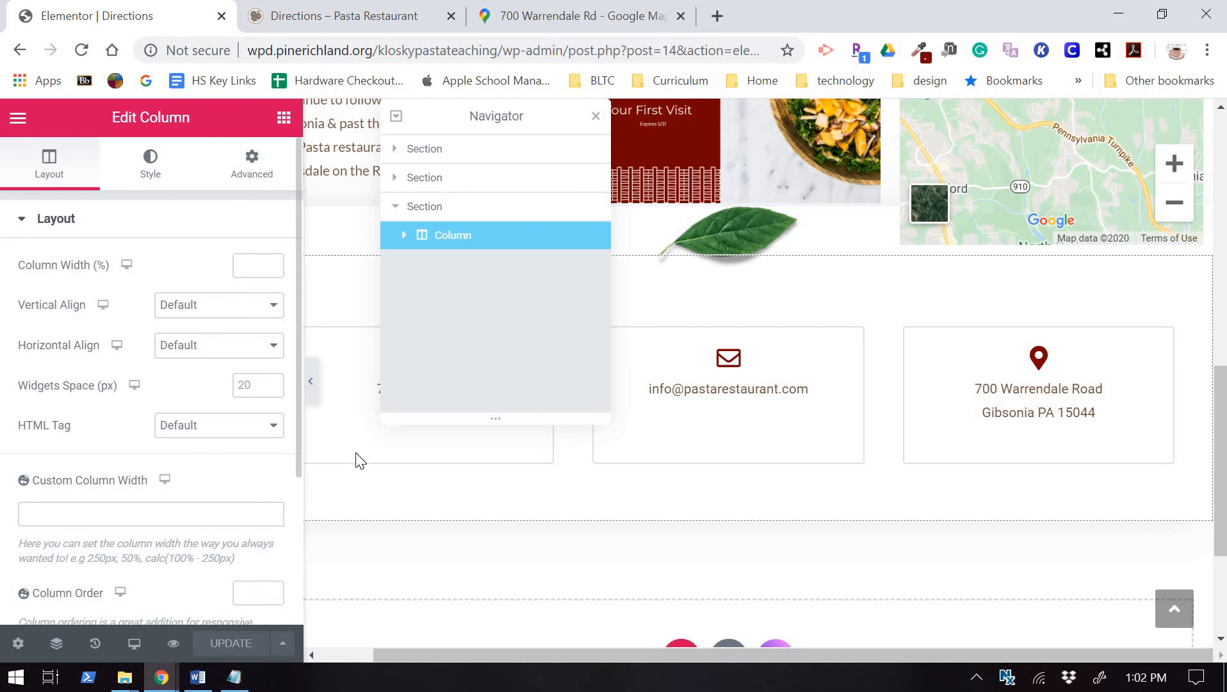
click(253, 168)
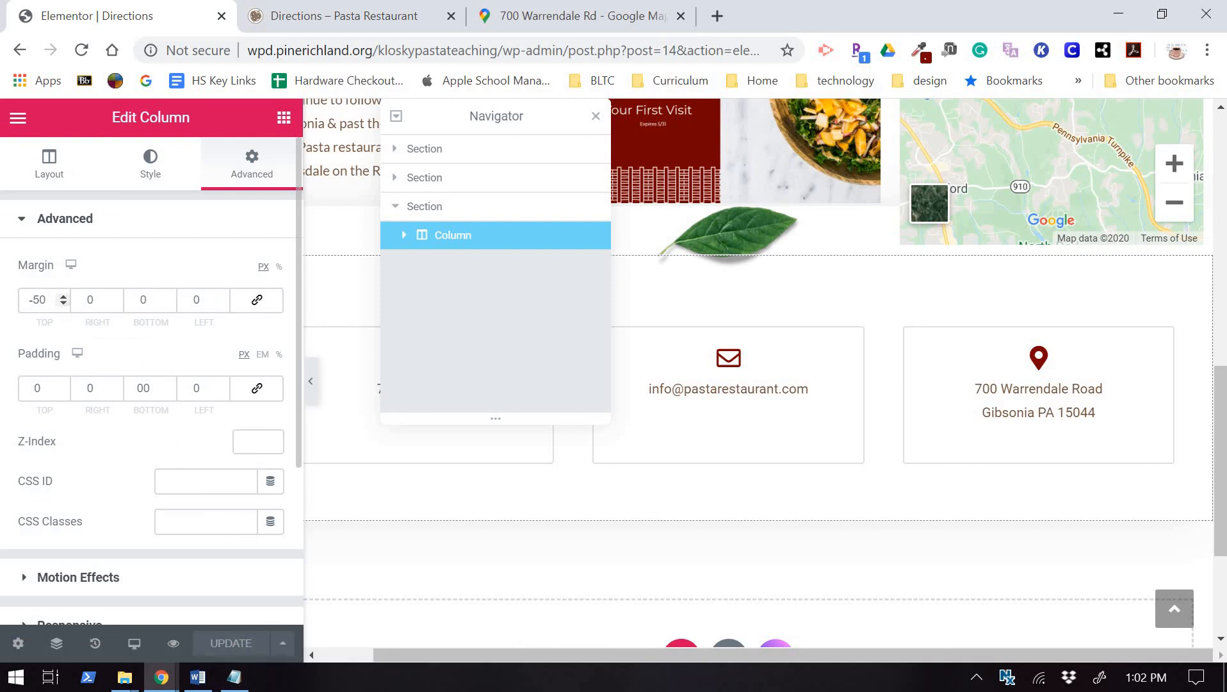
triple_click(38, 300)
text(0)
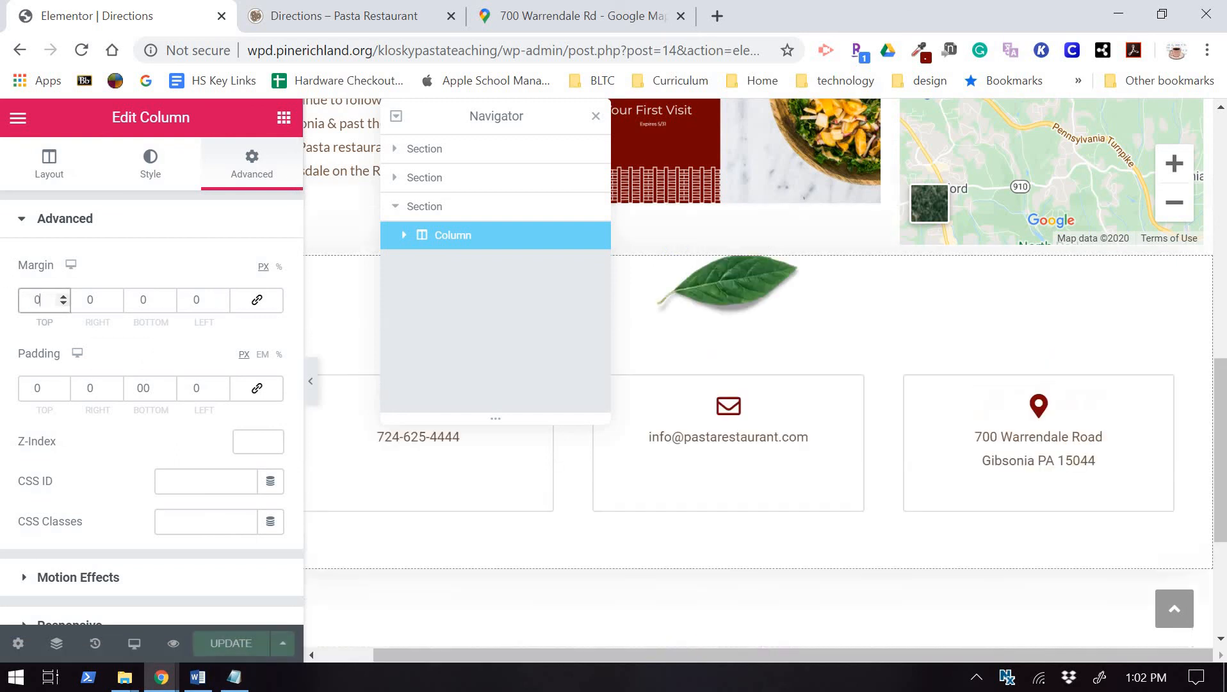
click(705, 346)
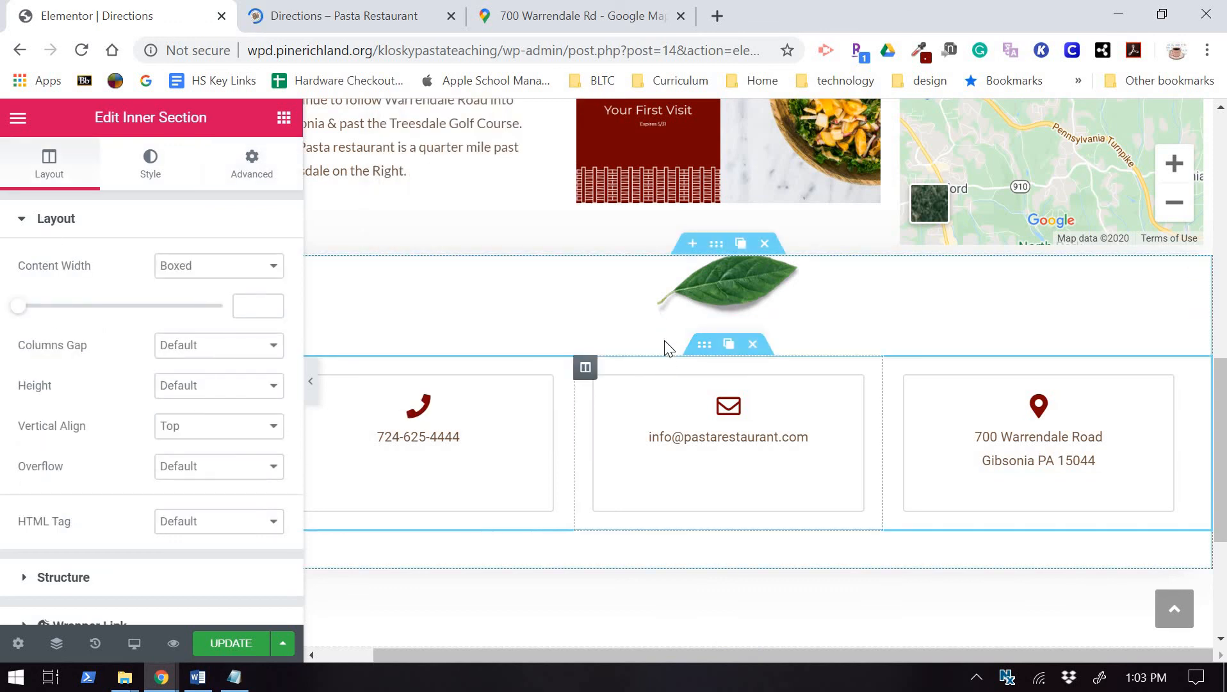
Change the contact-box row's top margin from 20 to 0 and update the page.
click(251, 168)
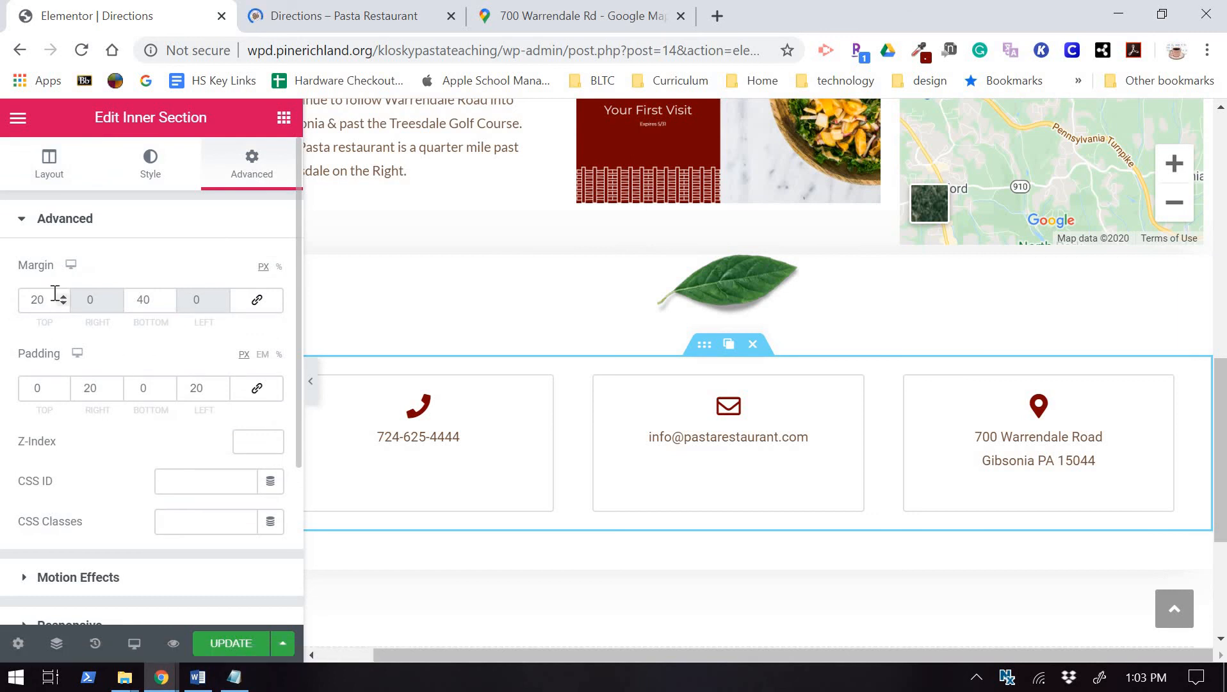
drag(45, 300, 9, 296)
text(0)
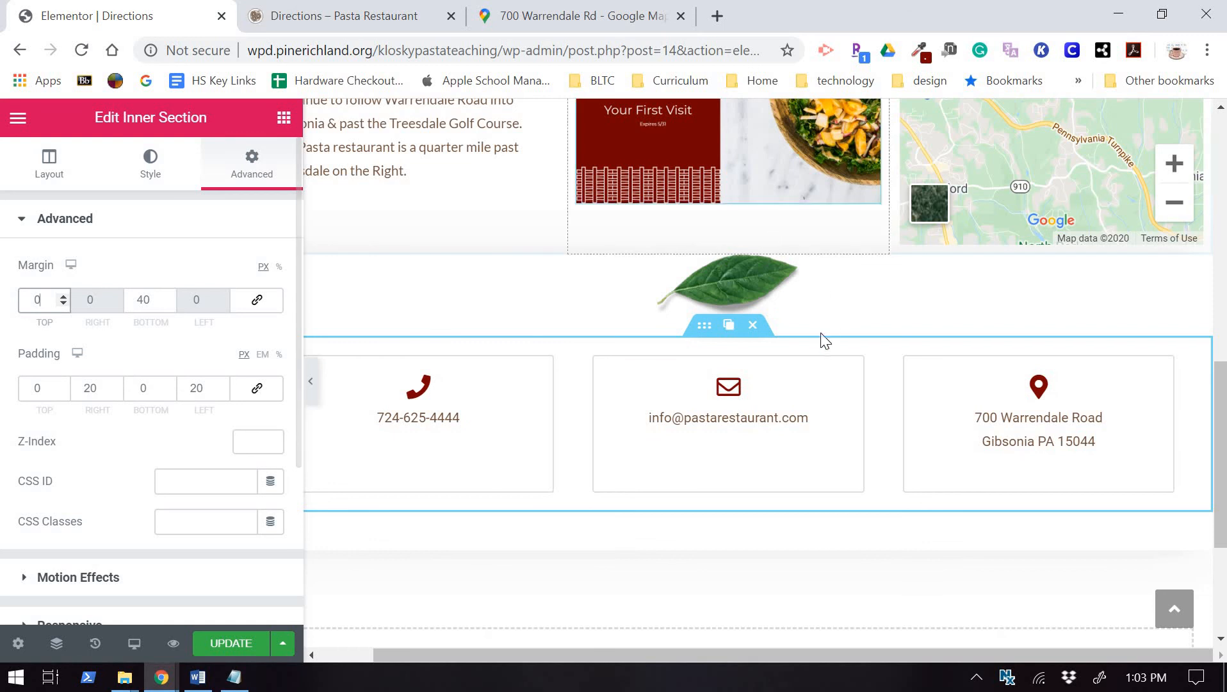
click(771, 583)
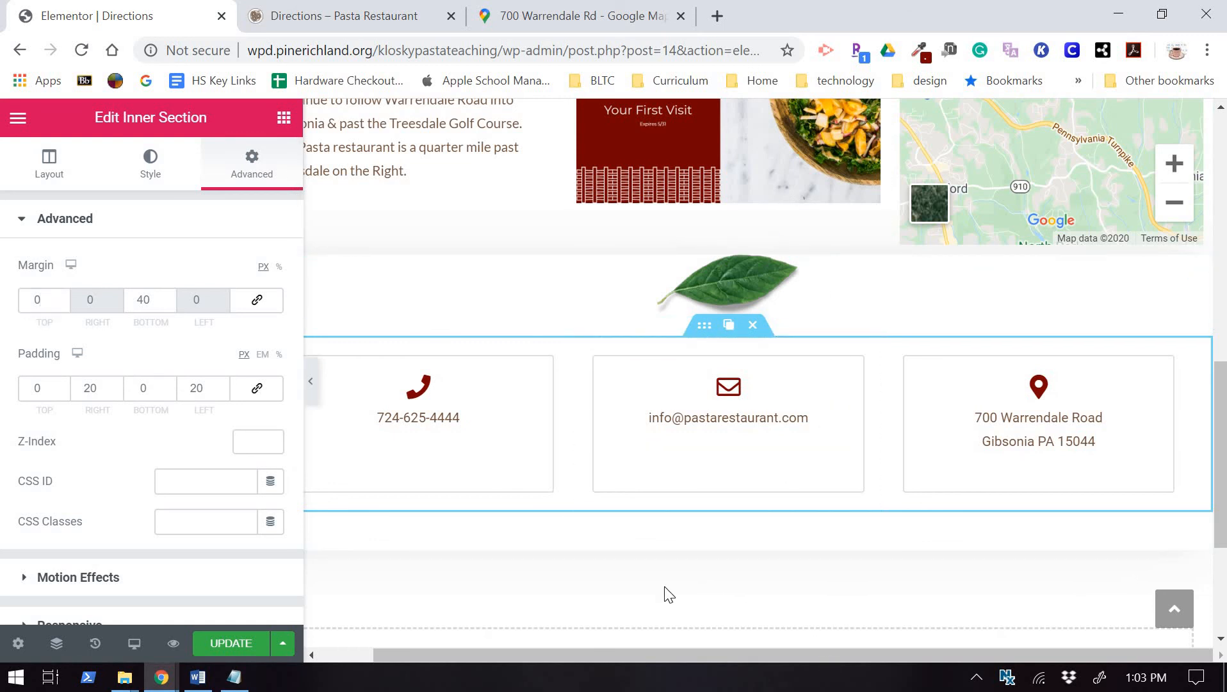
click(223, 643)
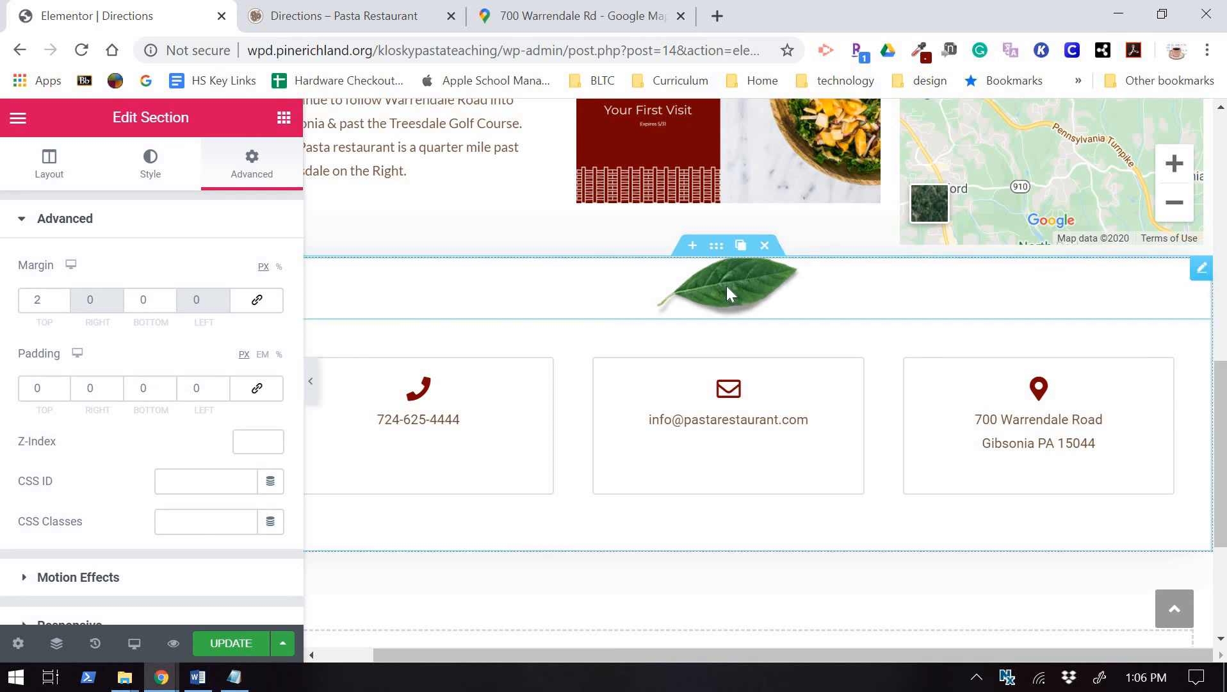
Raise the leaf image's top margin to 15 px and update the page.
click(720, 301)
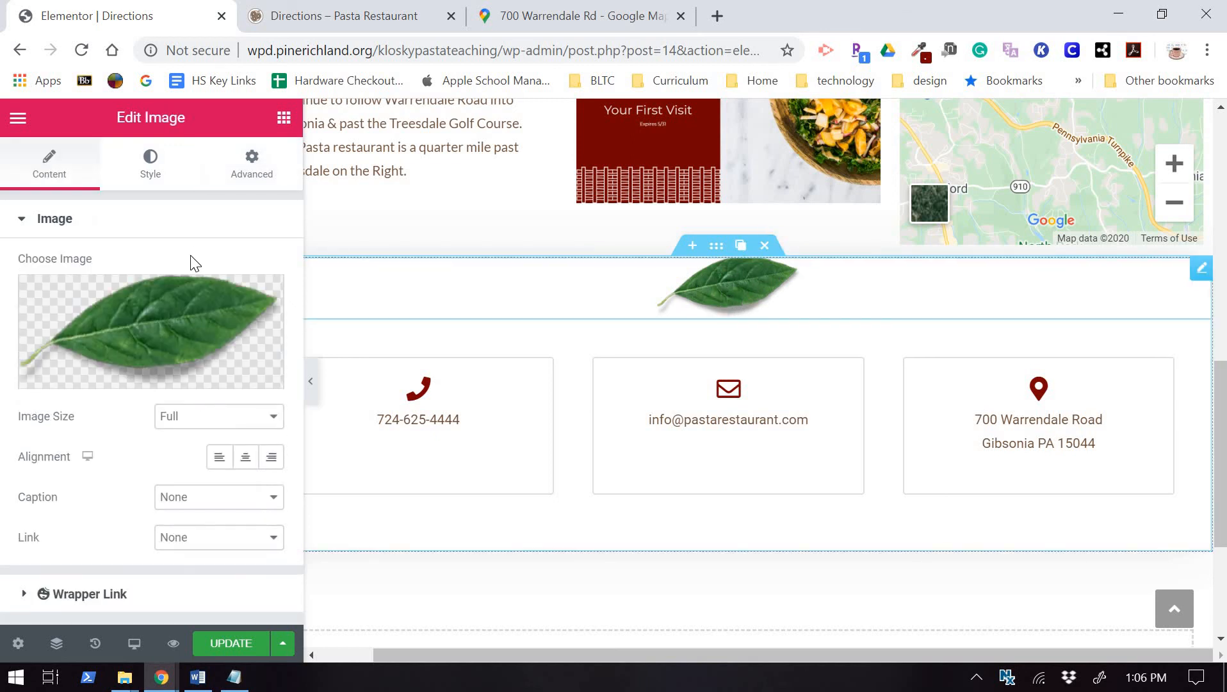
click(252, 164)
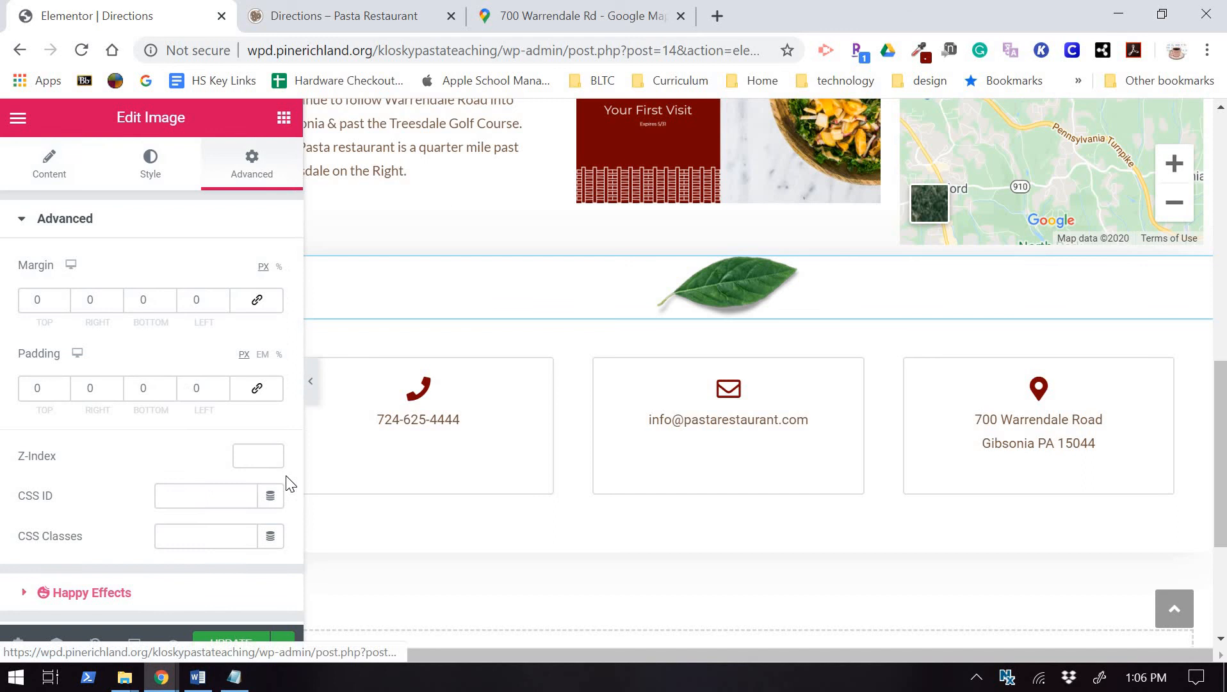
click(62, 298)
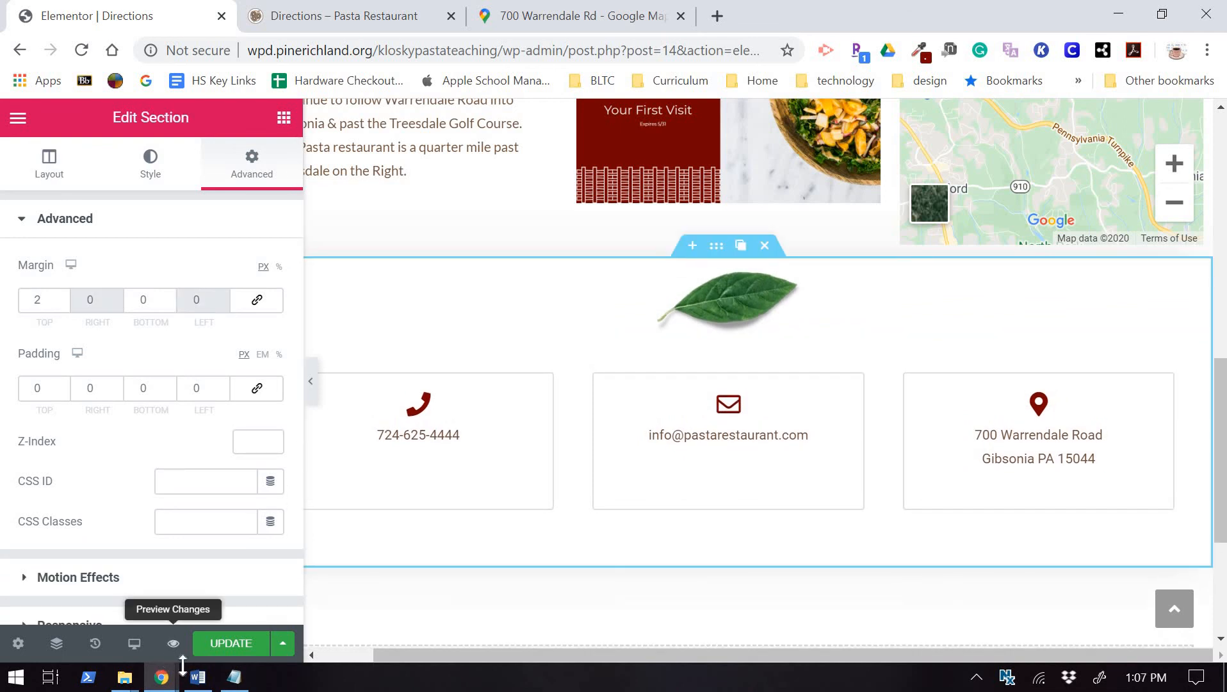
click(231, 645)
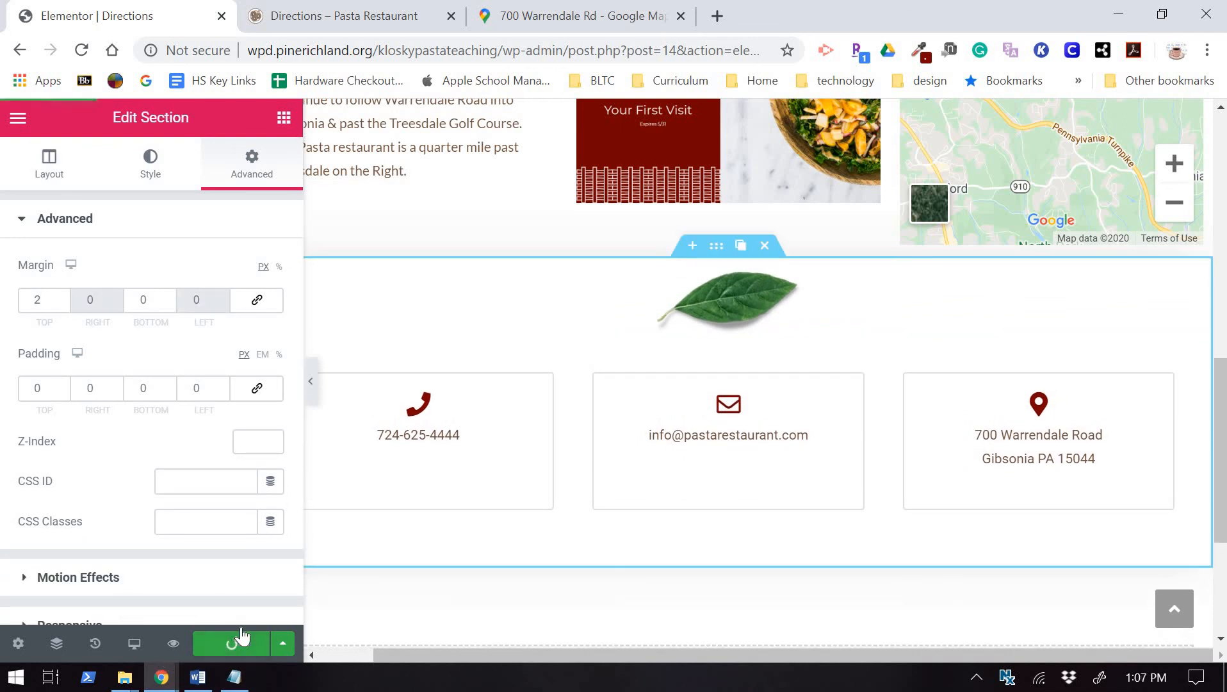
scroll(613, 487, up, 5)
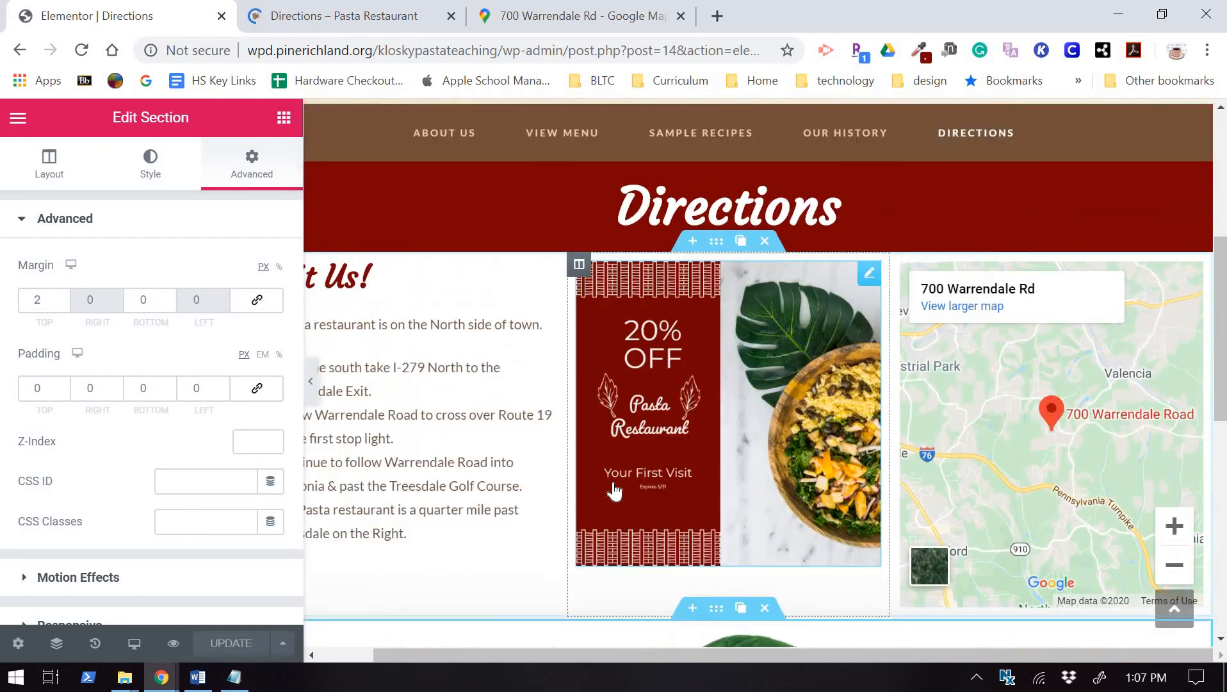
scroll(614, 490, up, 5)
scroll(614, 490, down, 9)
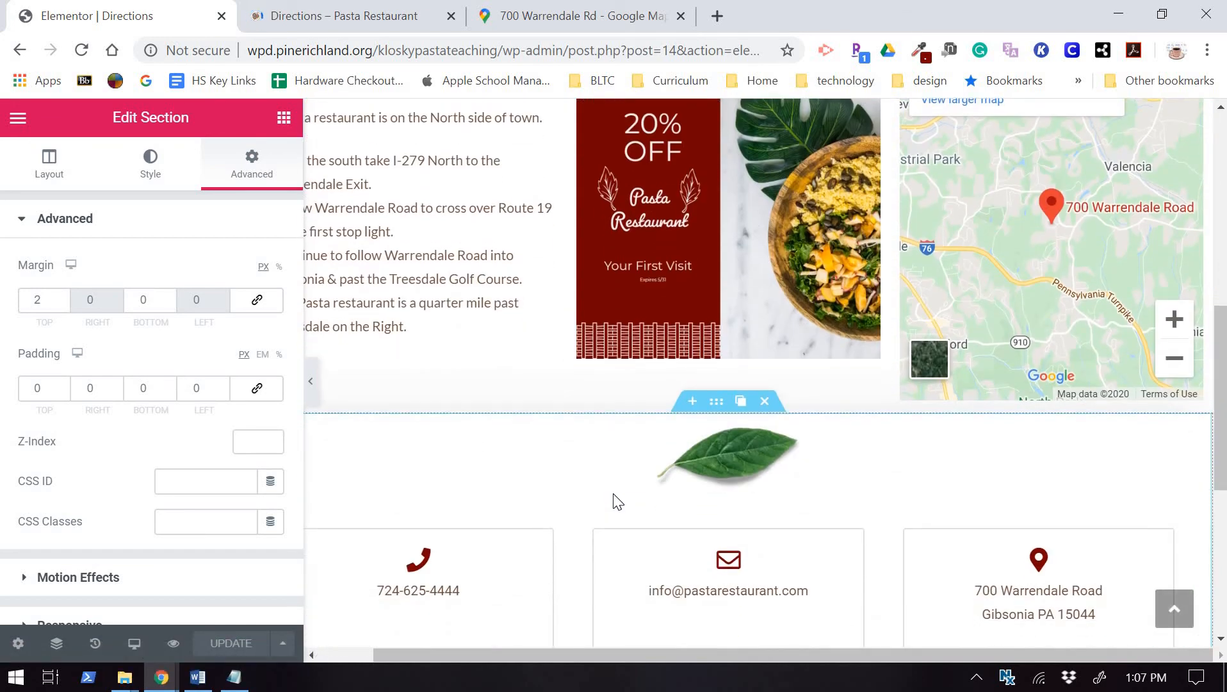